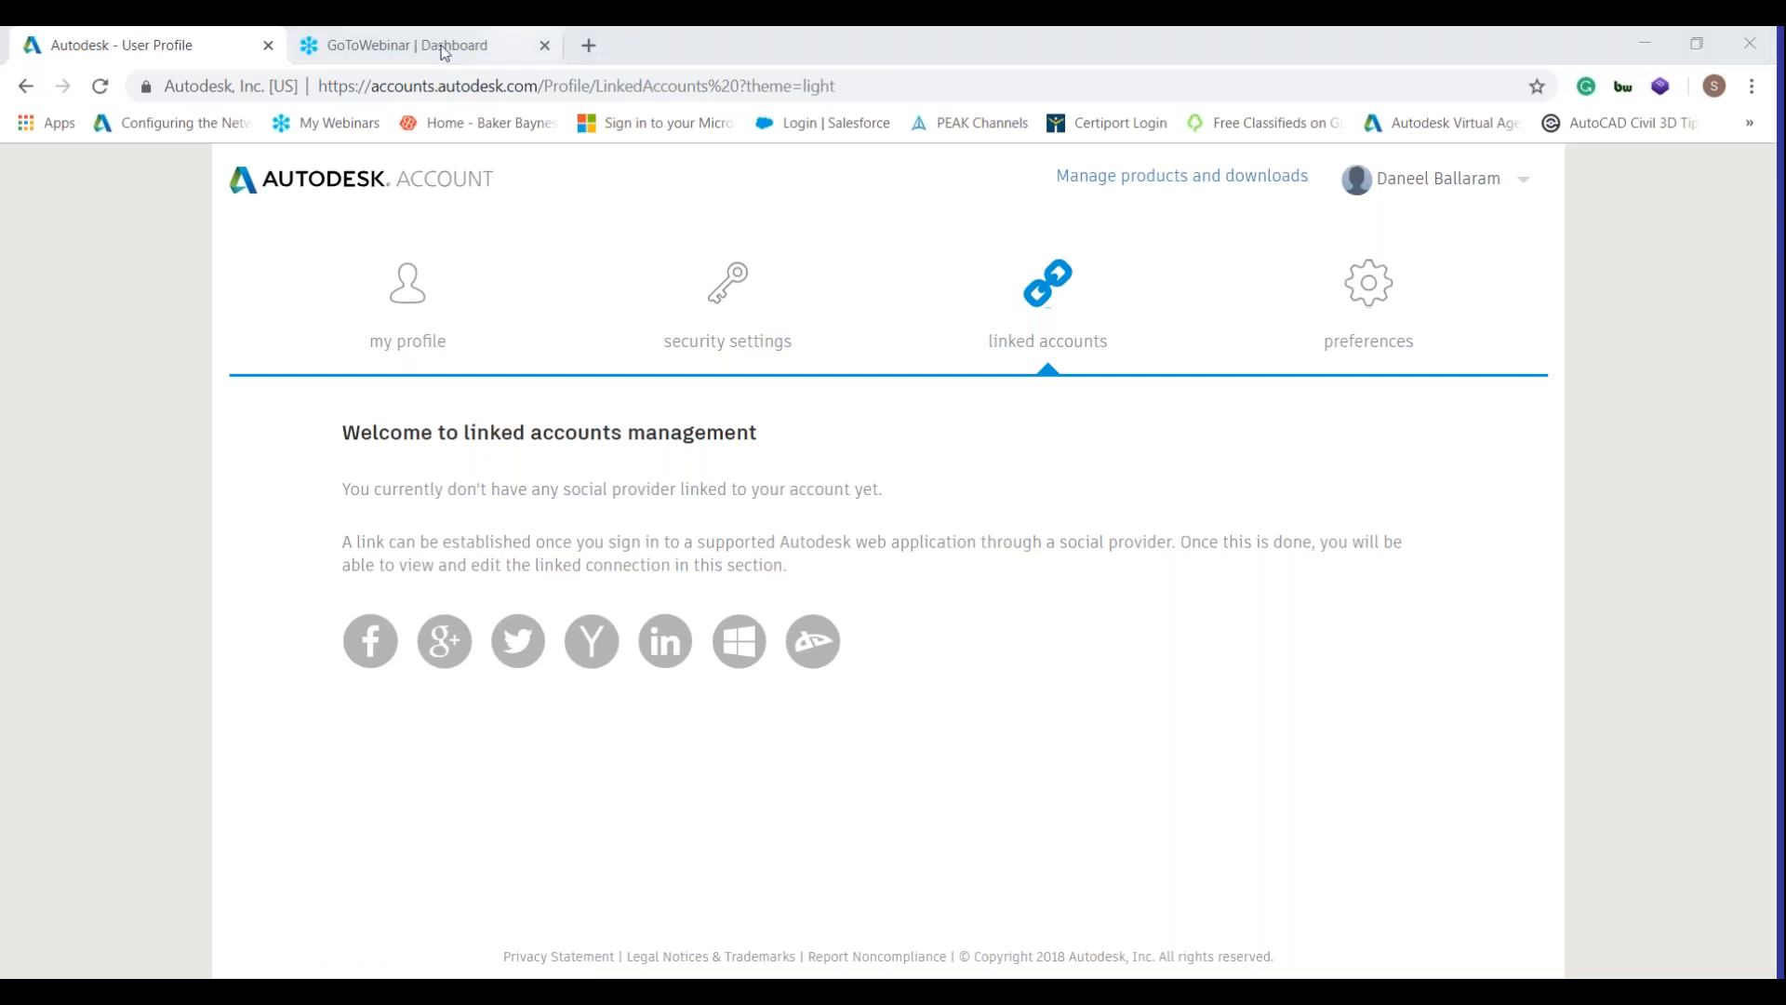
Load accounts.autodesk.com in a new Chrome tab, then close that extra tab.
left_click(588, 45)
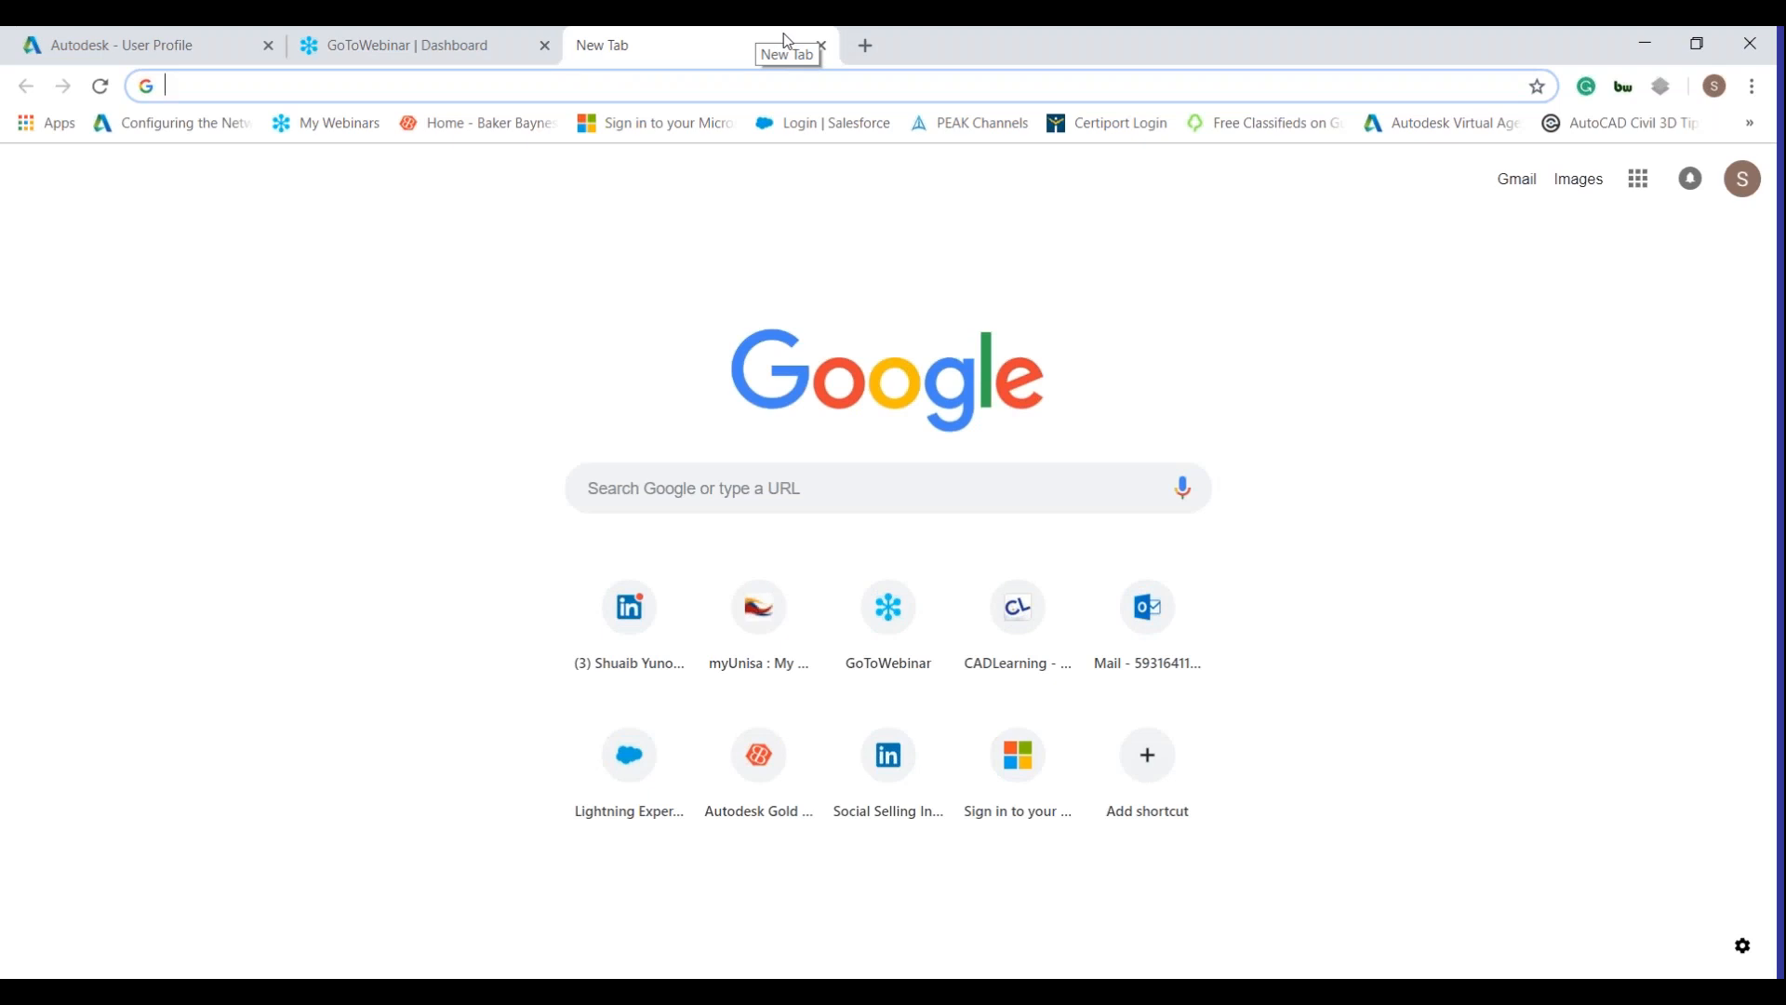
type("accounts.c")
key("Home")
type("auto")
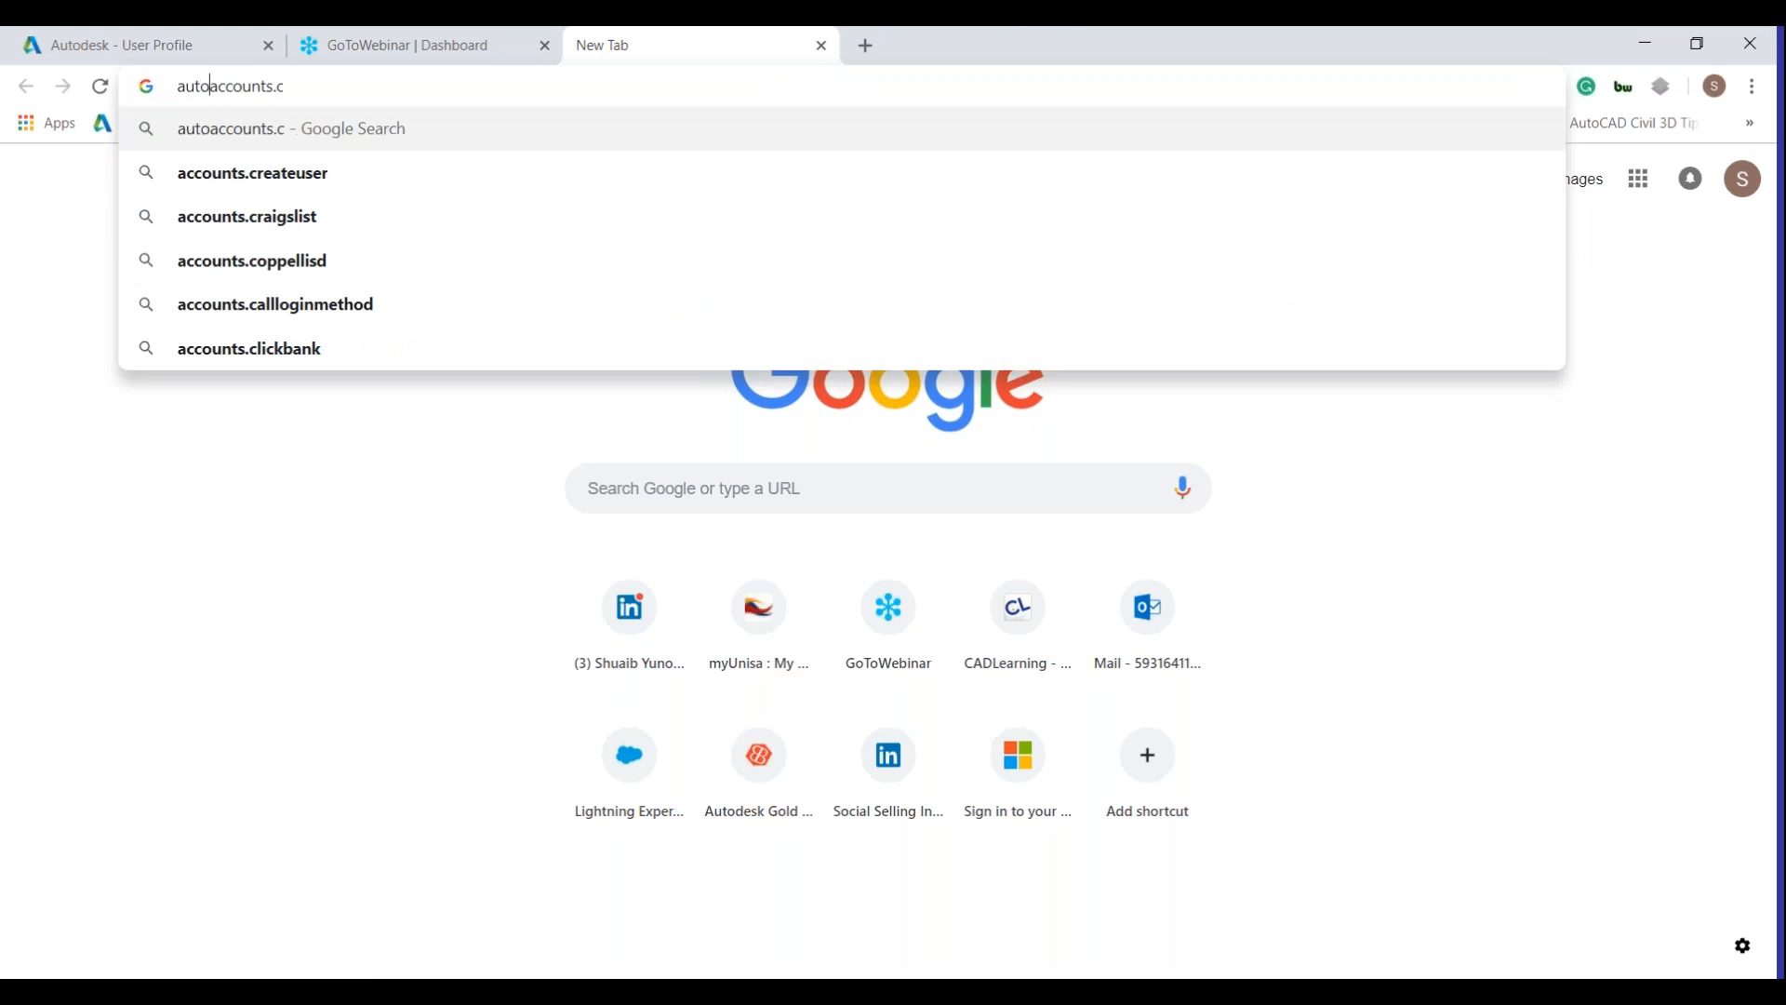
key("BackSpace")
key("BackSpace")
key("BackSpace")
key("BackSpace")
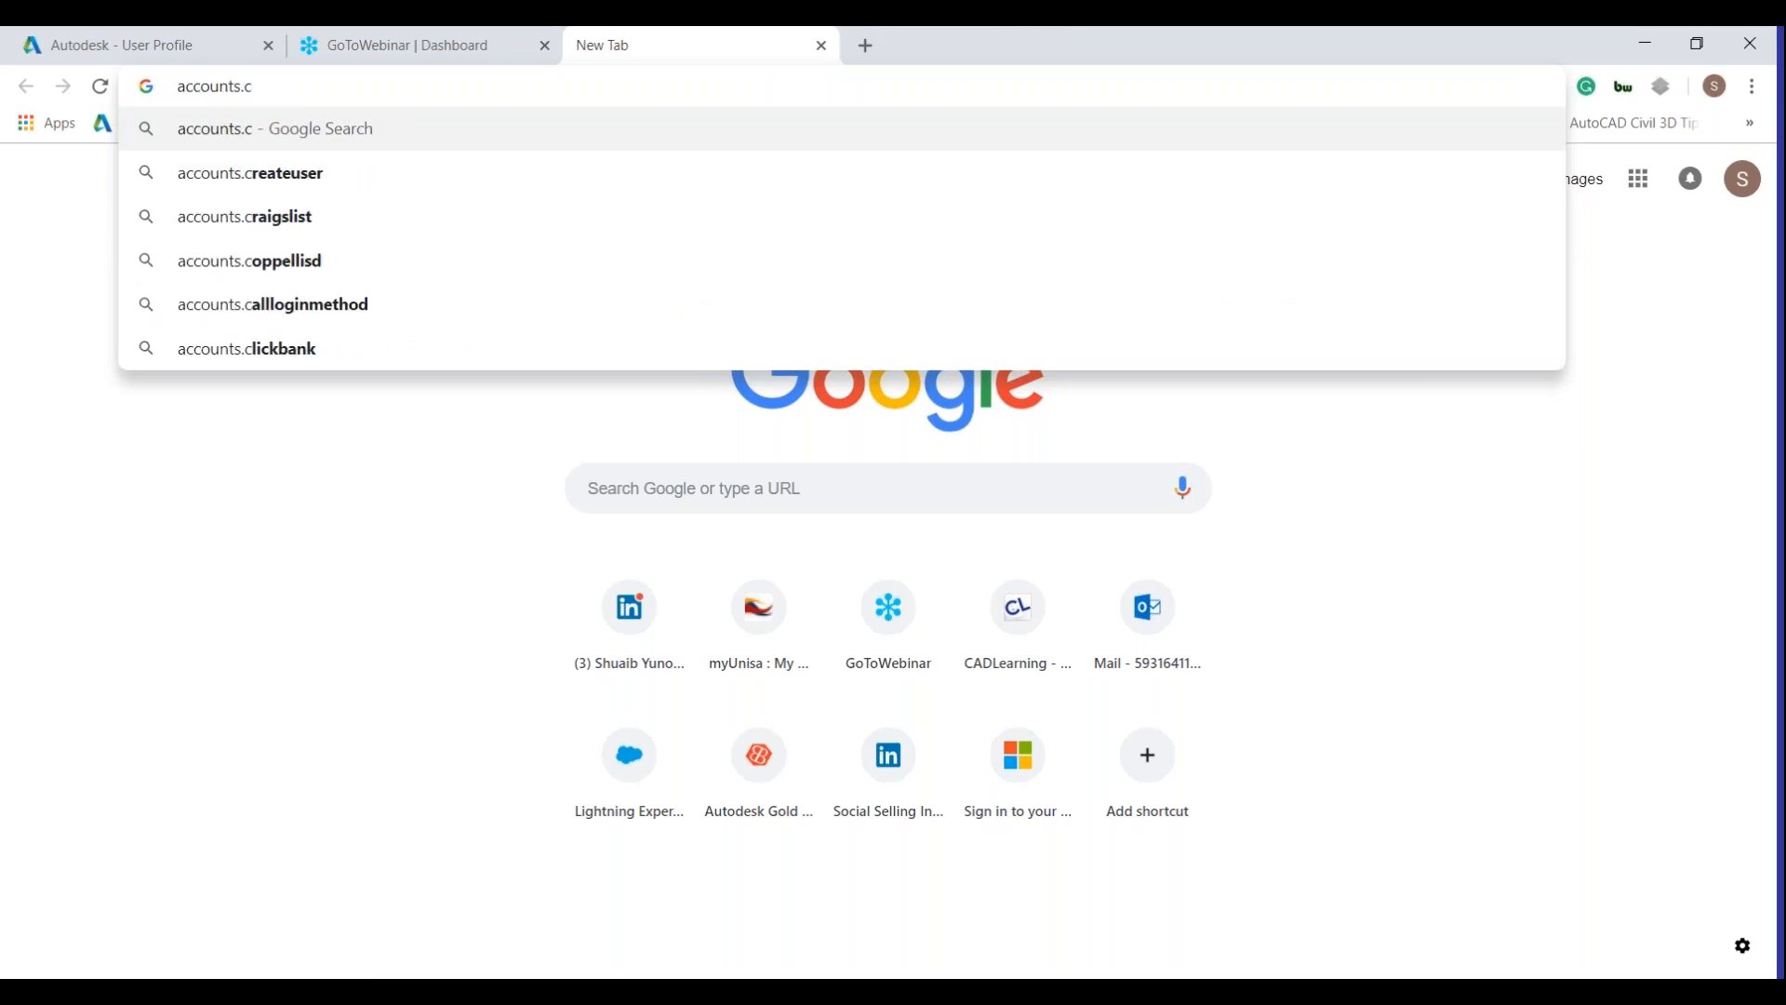
type("aut")
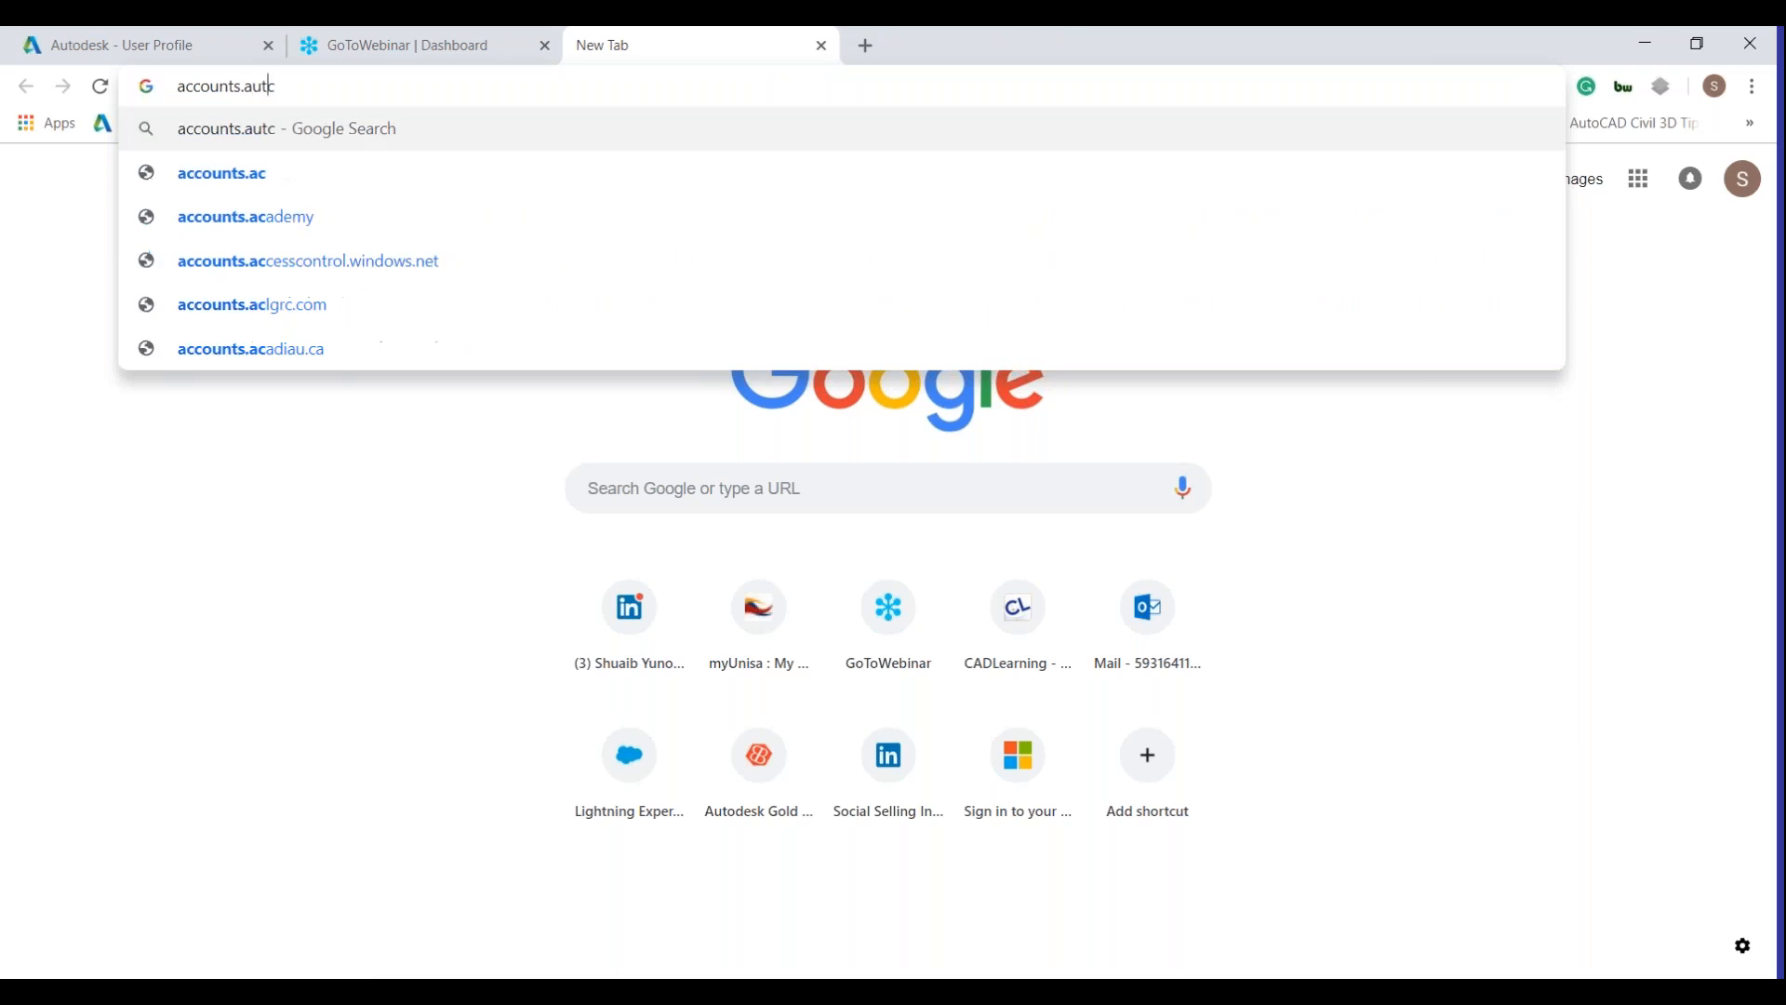
type("odesk")
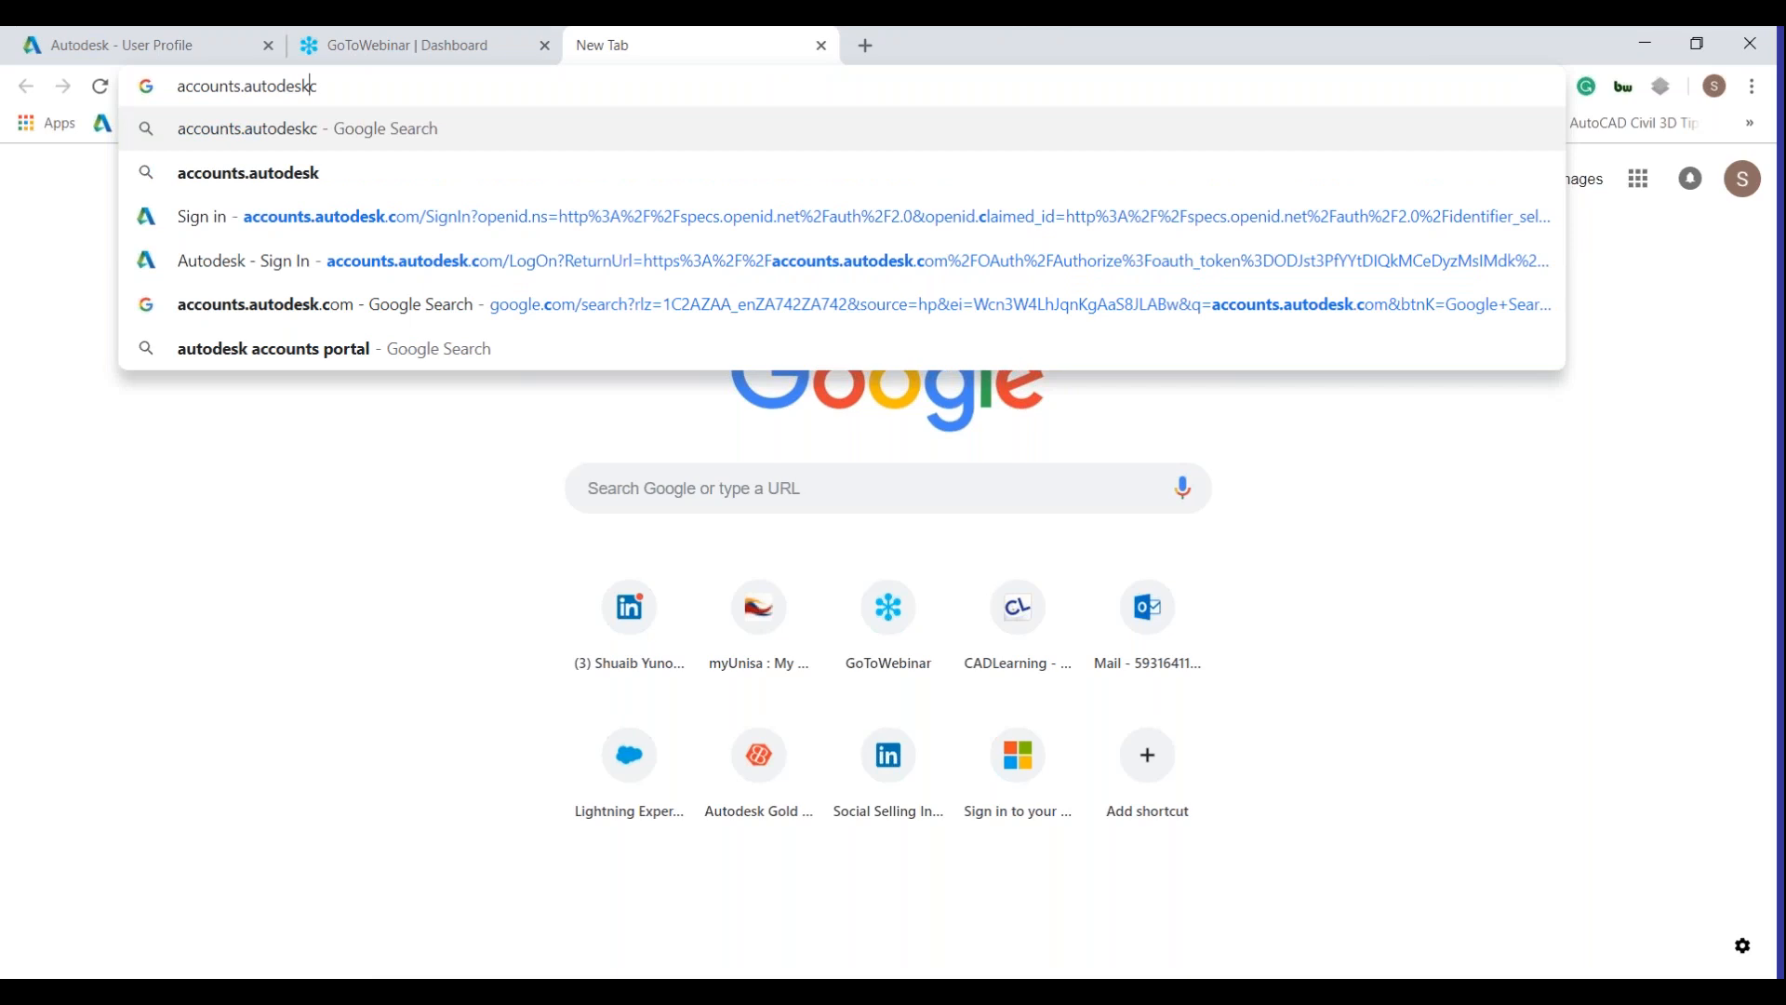
type(".com")
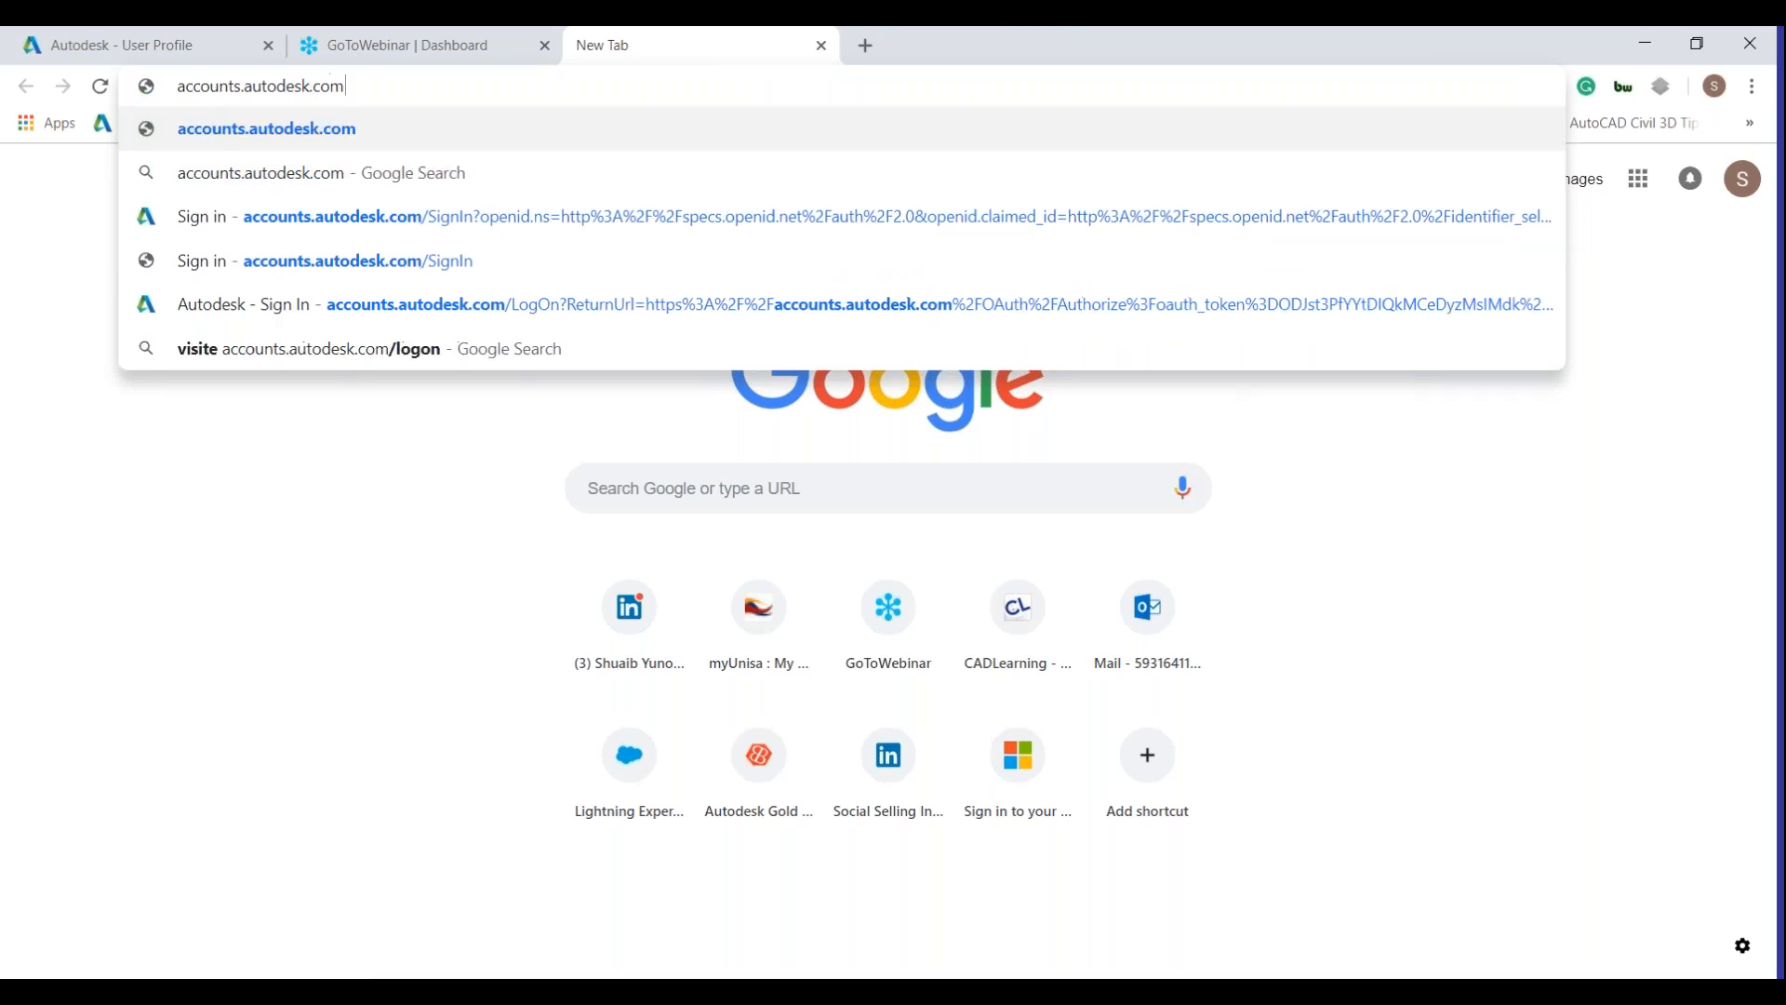
key("Return")
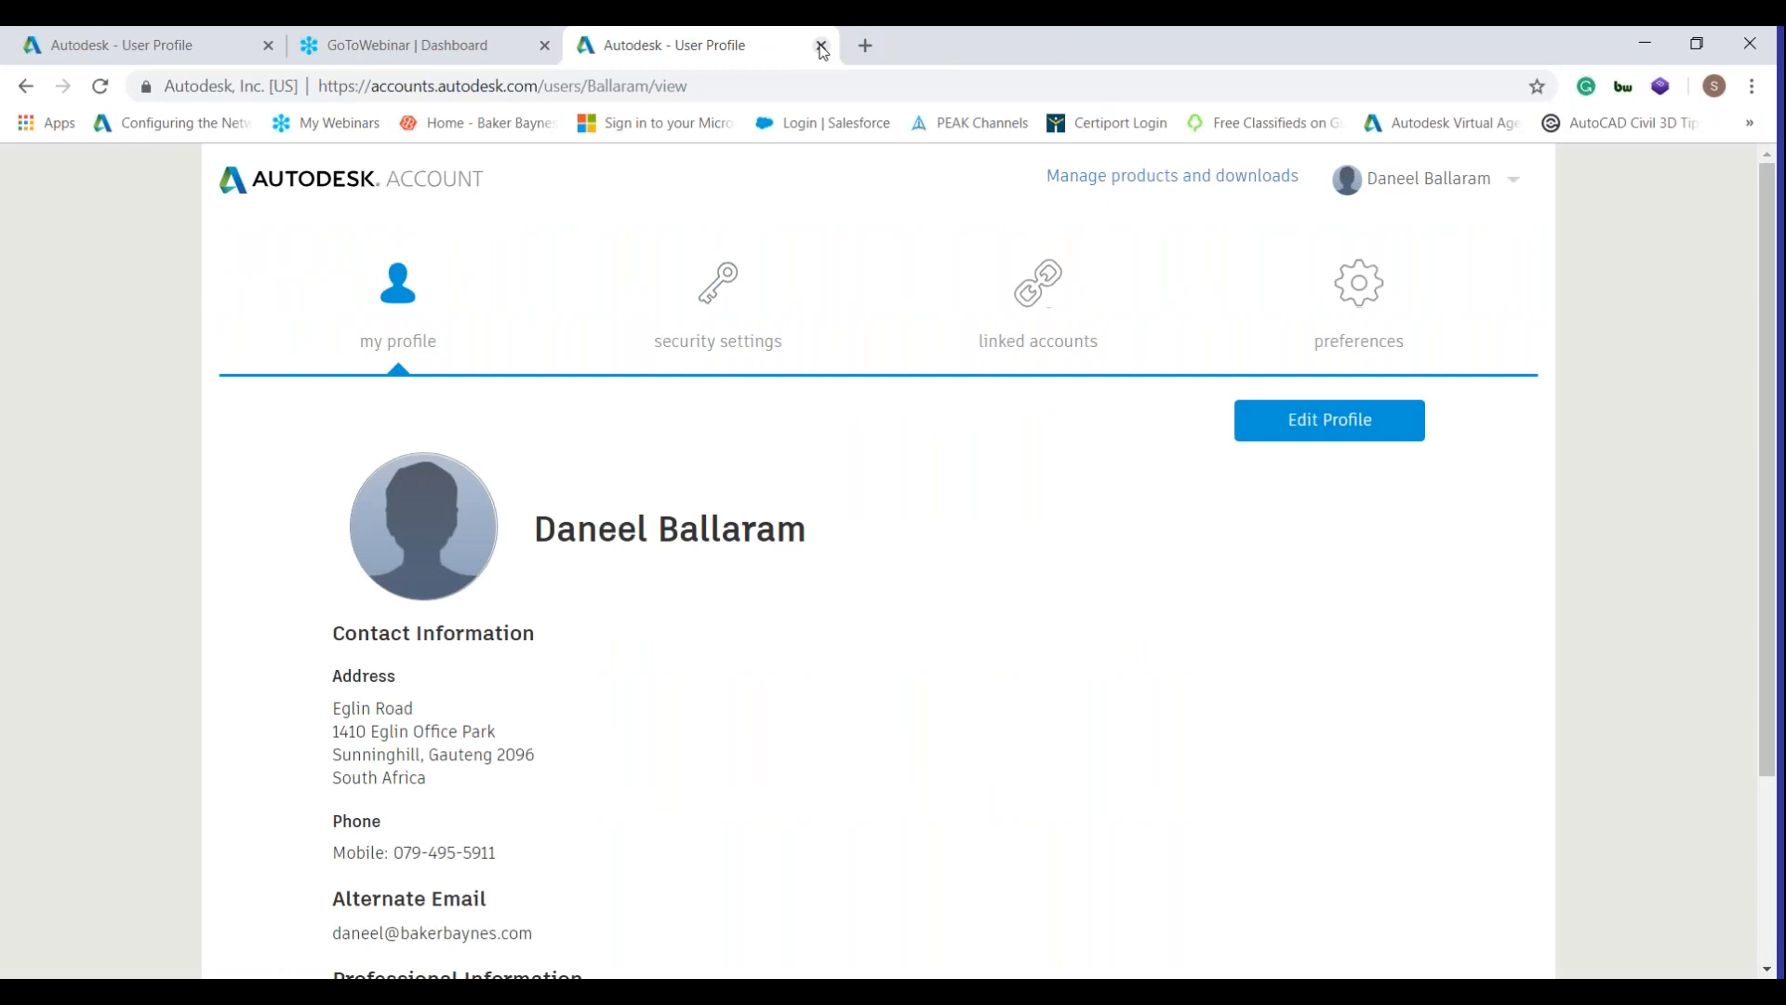
left_click(822, 51)
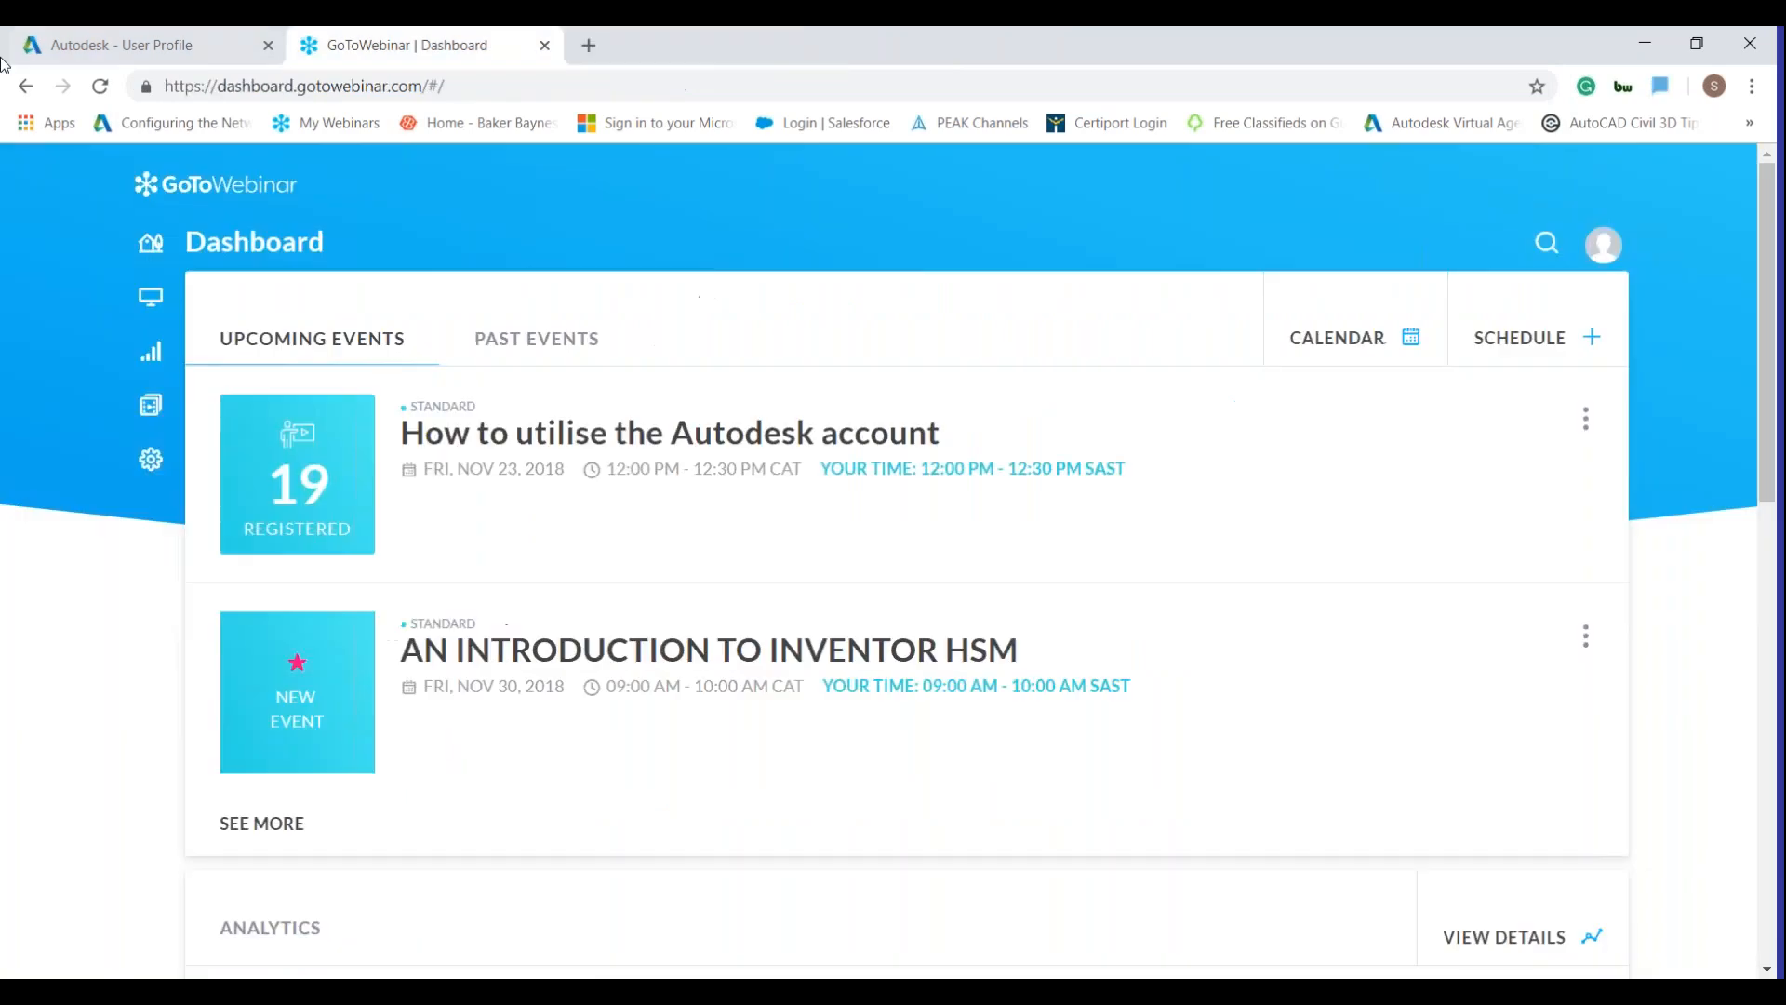
Switch back to the first Autodesk - User Profile tab showing linked accounts.
left_click(244, 52)
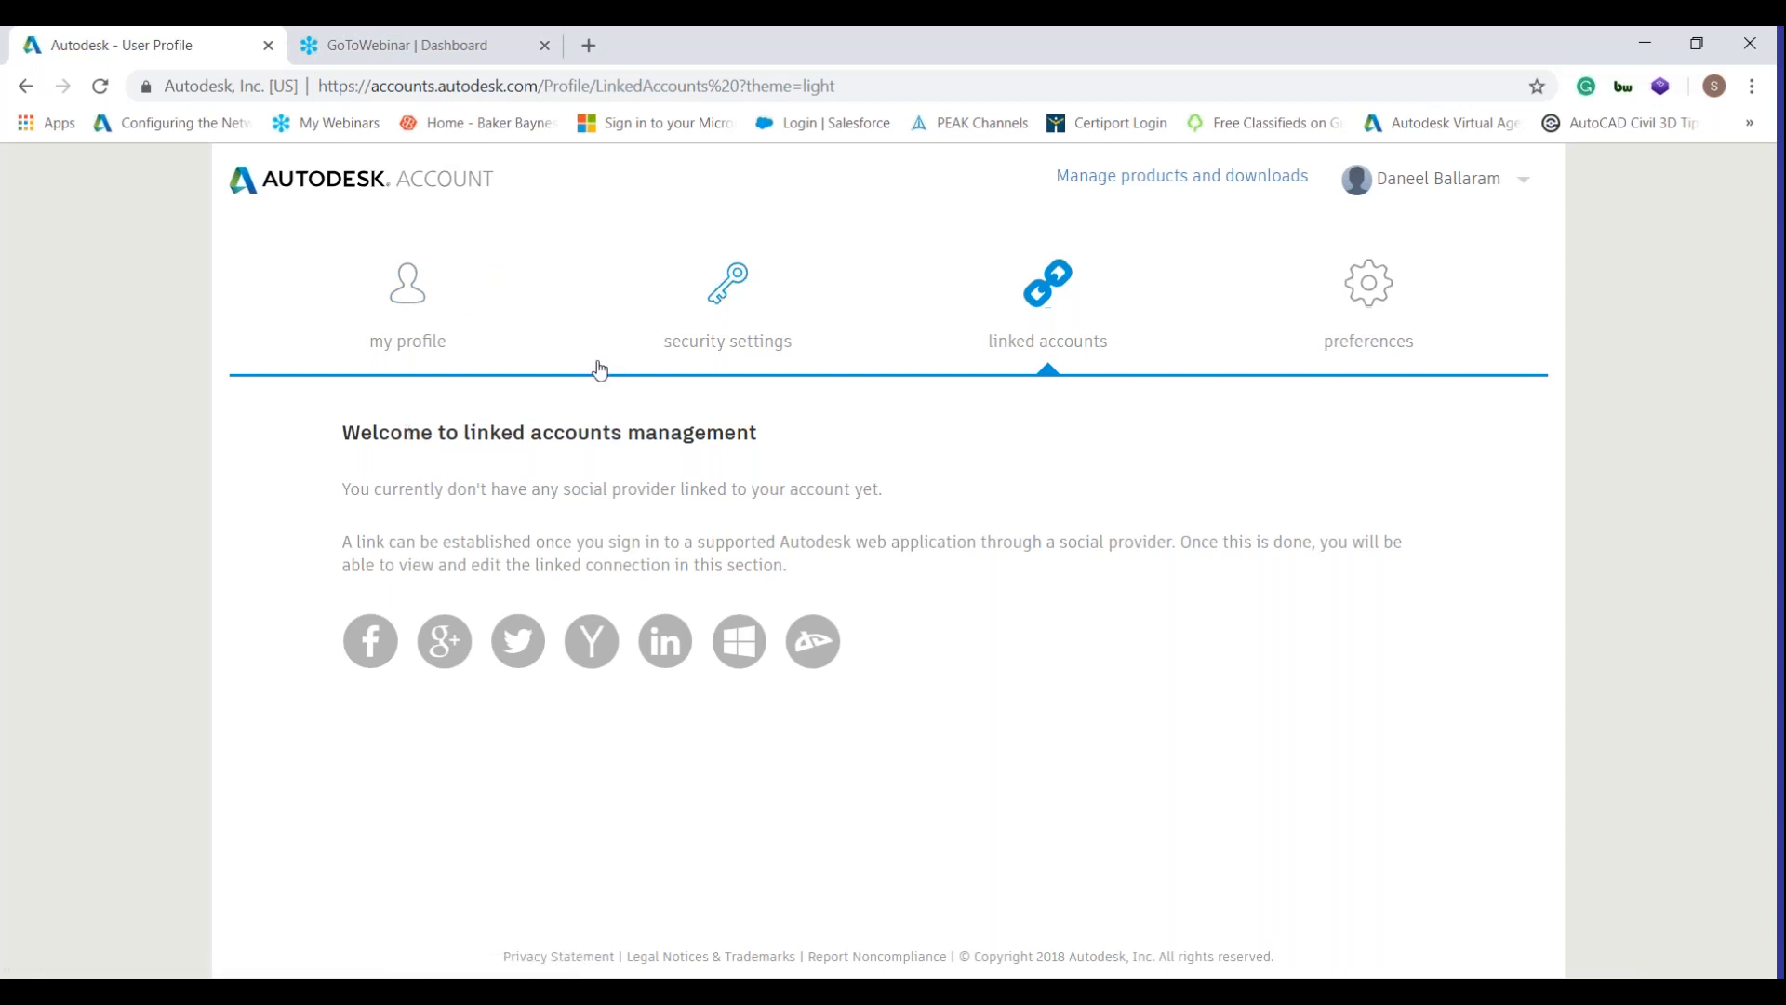
Open my profile and review the contact details, alternate e-mail and professional information.
left_click(424, 299)
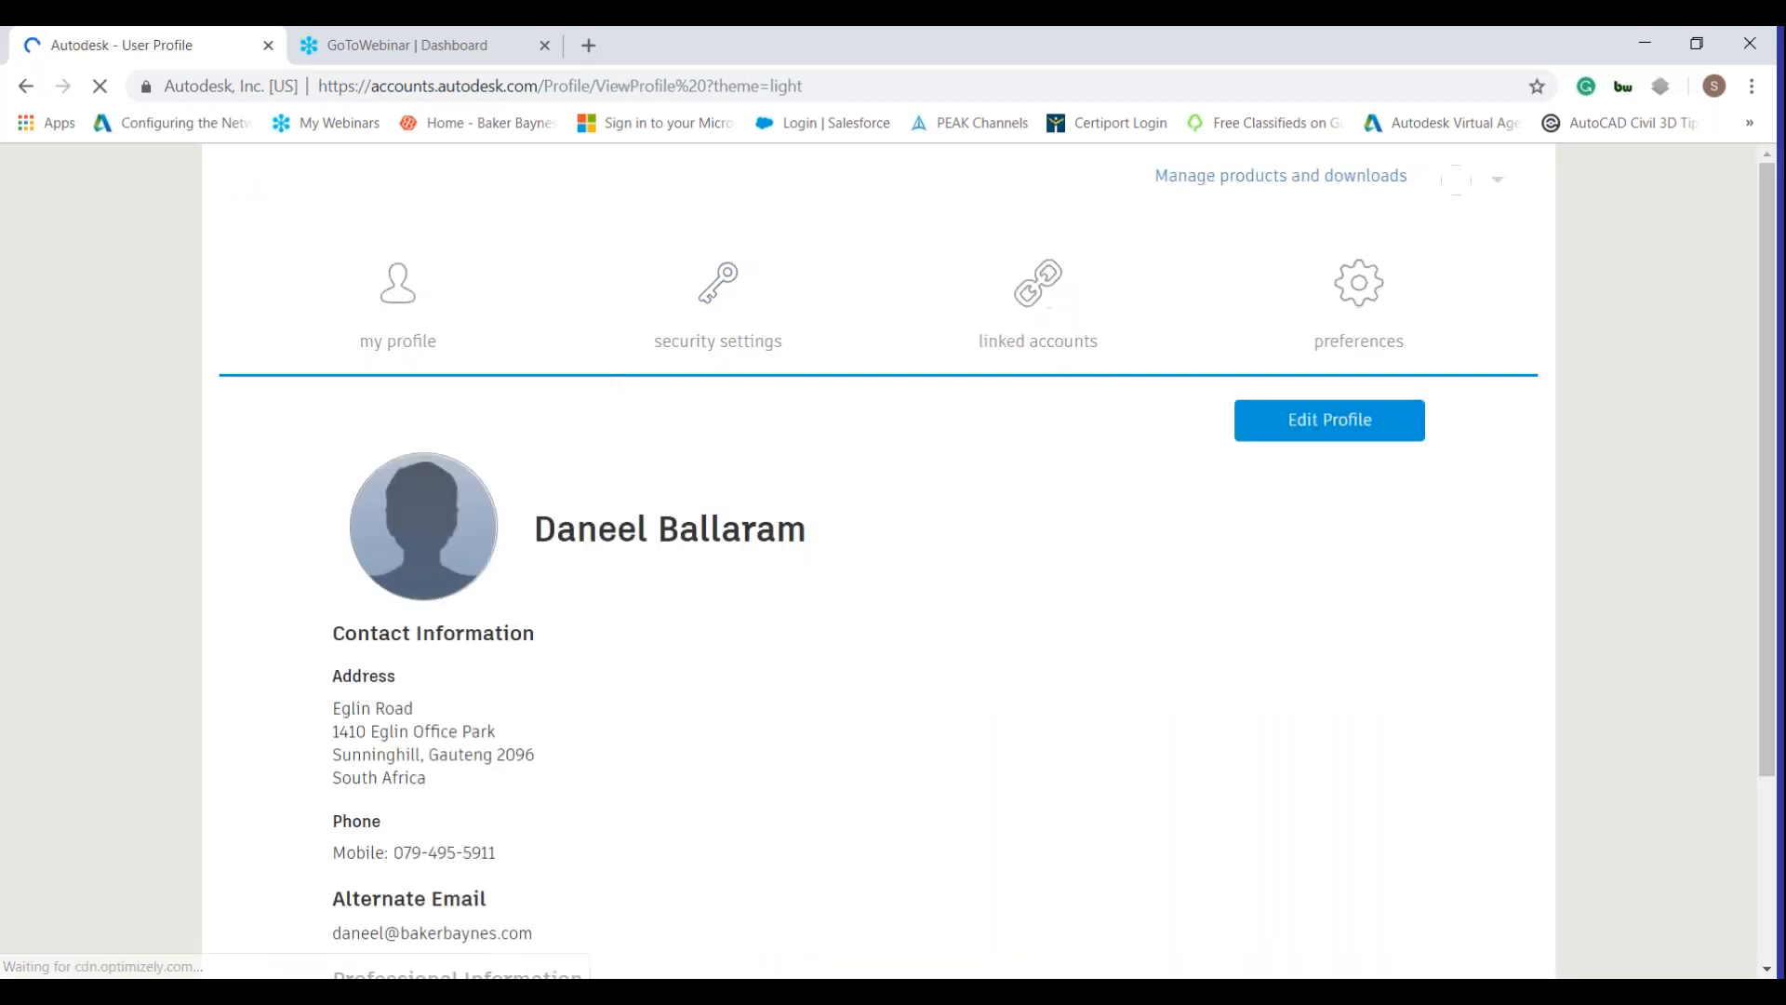
scroll(651, 604, "down", 3)
scroll(791, 539, "up", 3)
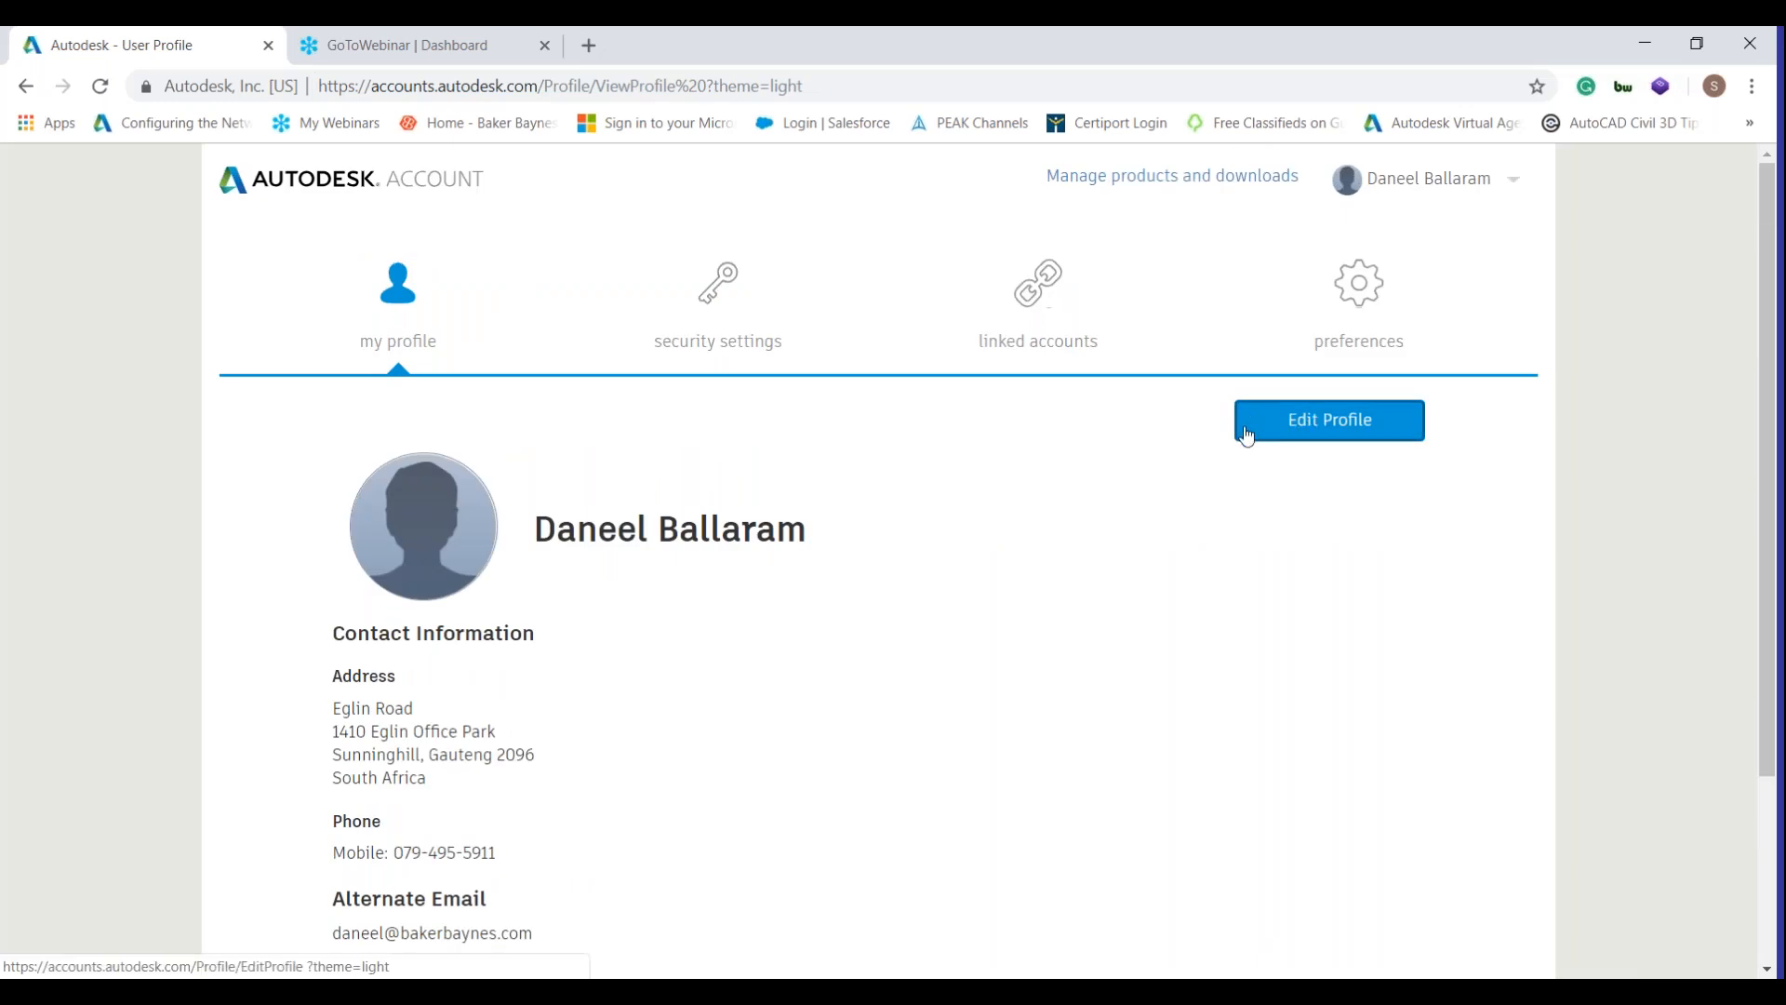
scroll(470, 621, "down", 1)
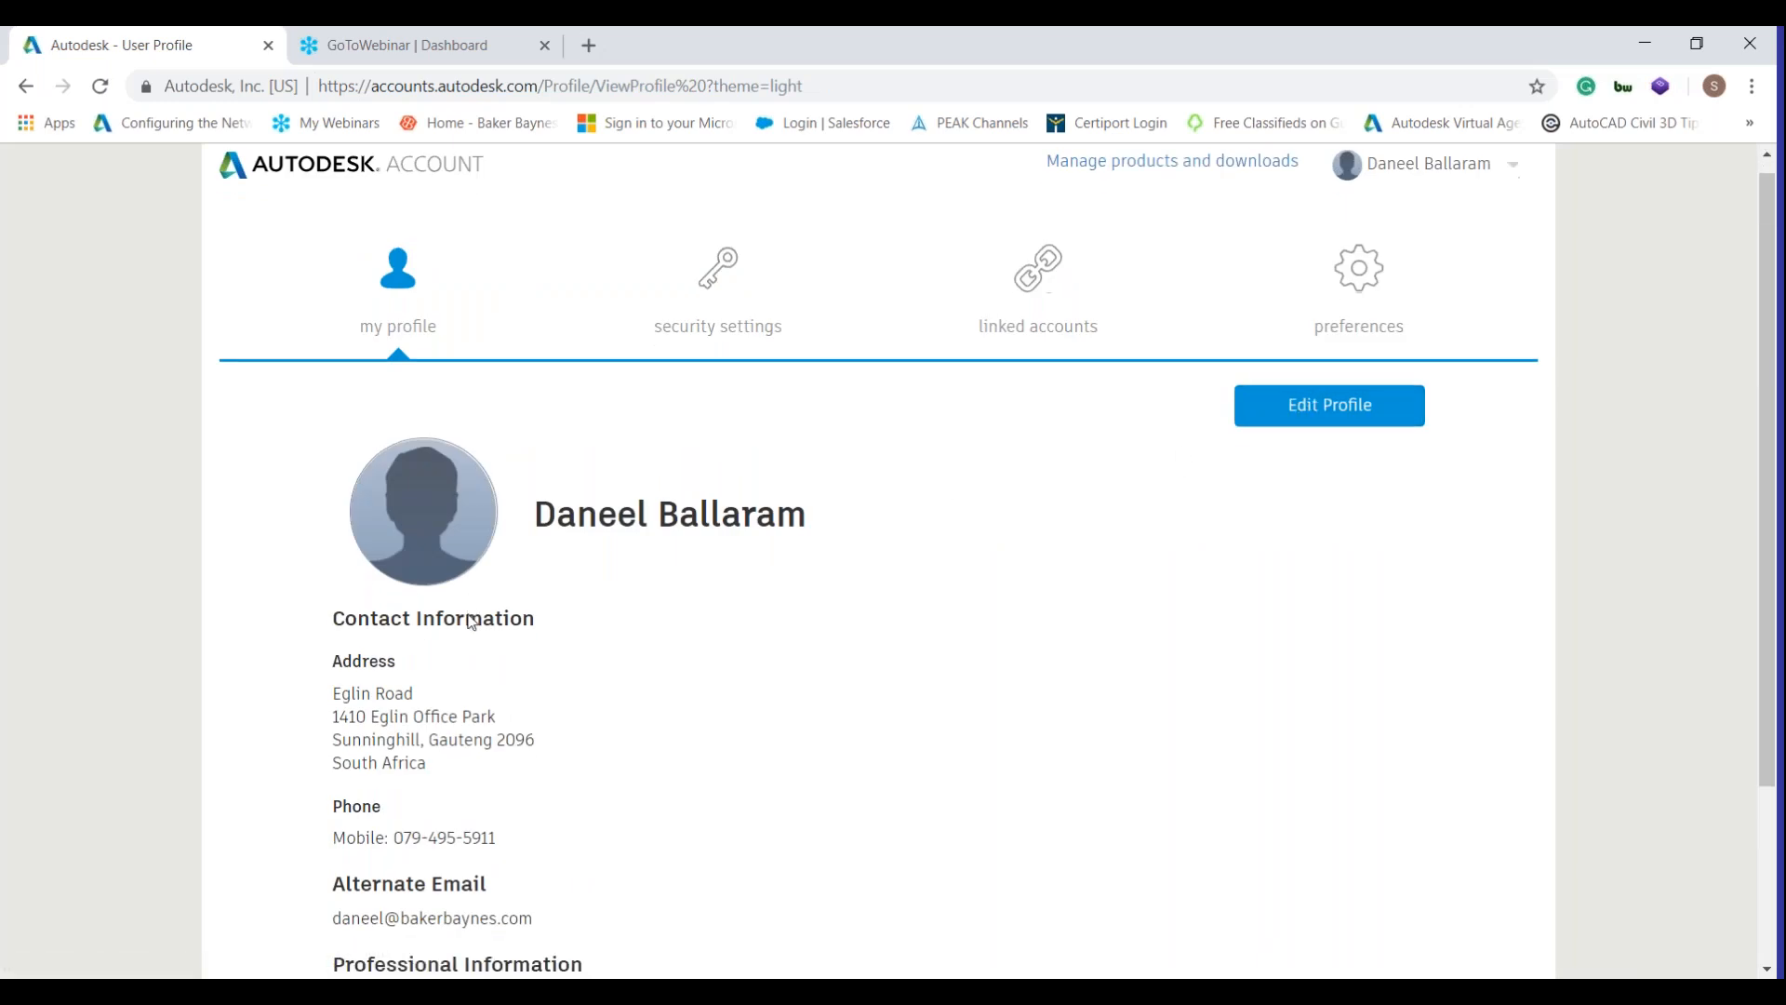
scroll(507, 612, "down", 1)
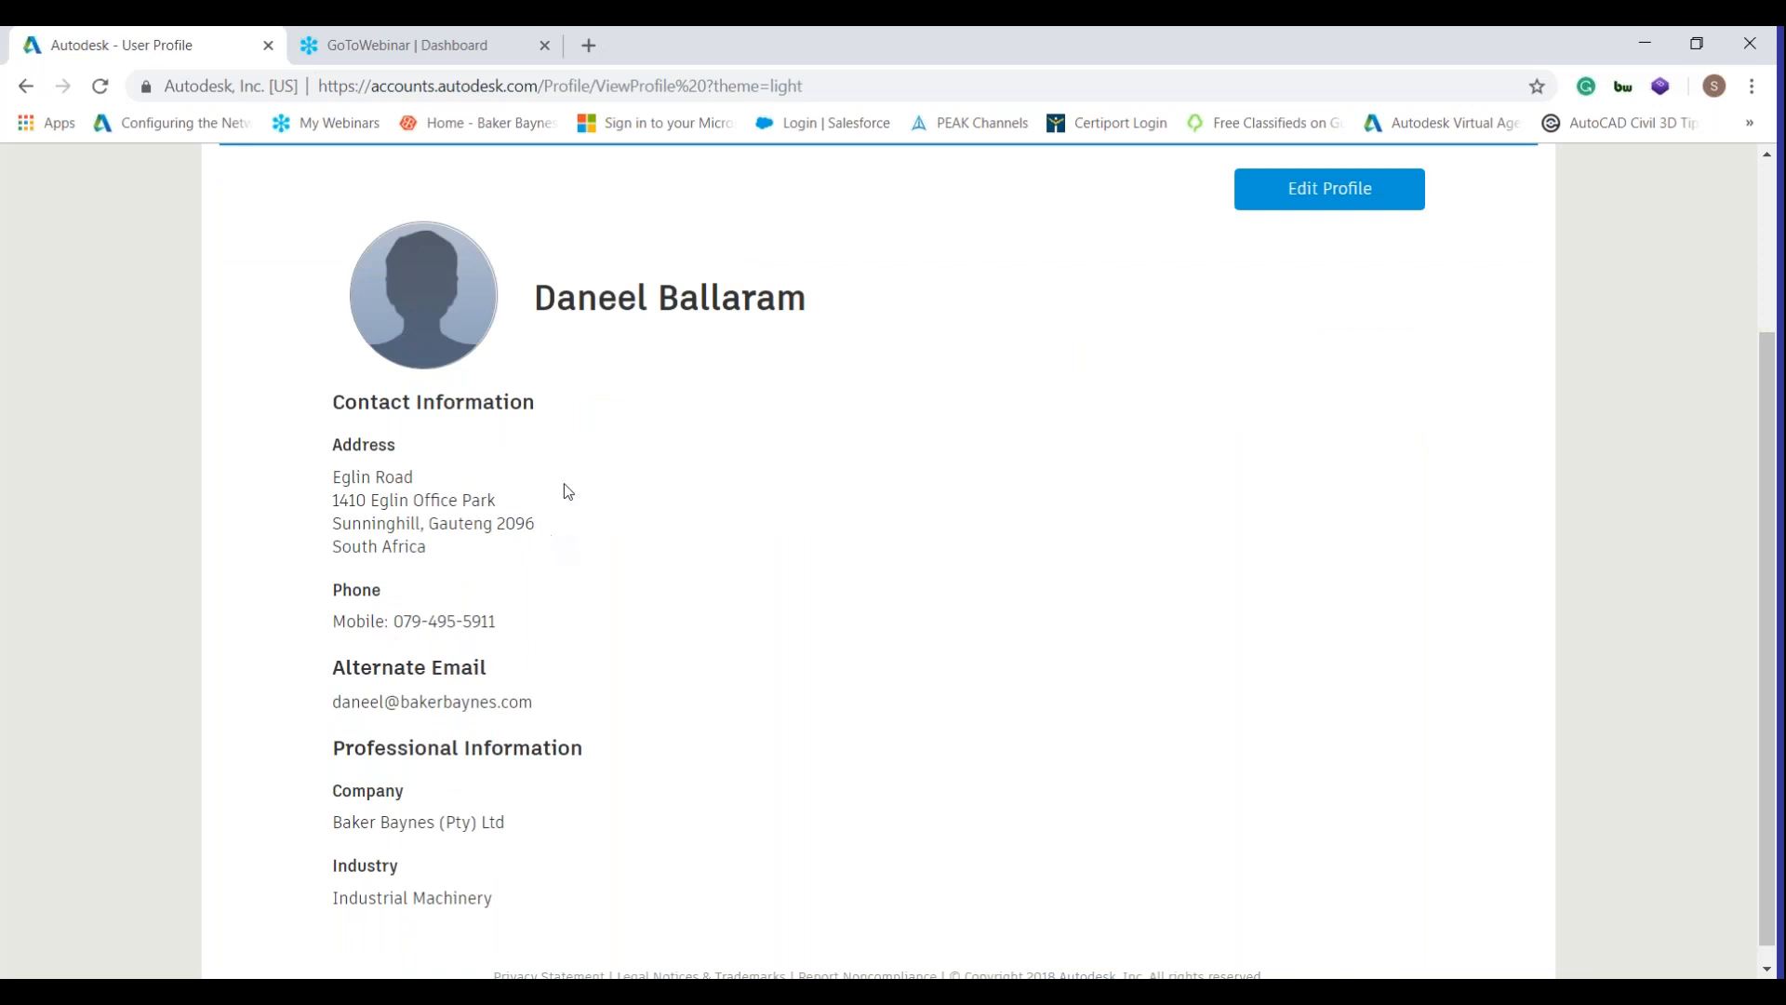
scroll(594, 460, "up", 1)
scroll(594, 463, "up", 2)
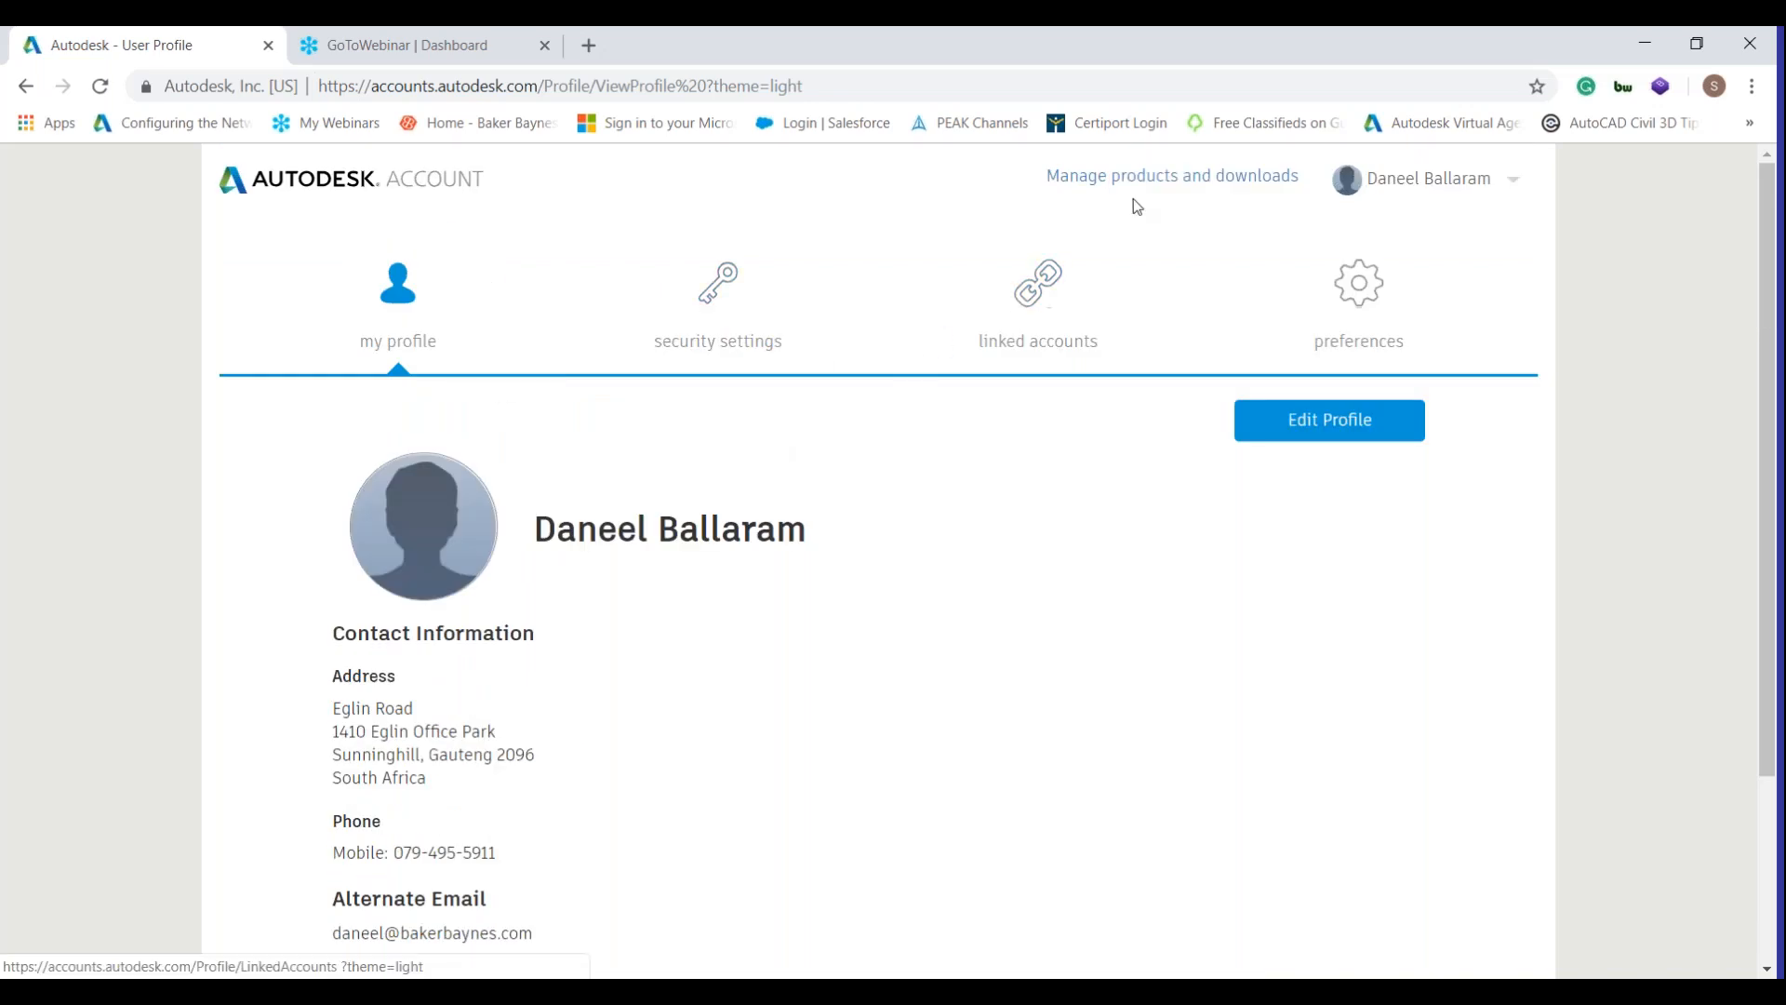
Go to Manage products and downloads and reload the account home dashboard.
left_click(1158, 185)
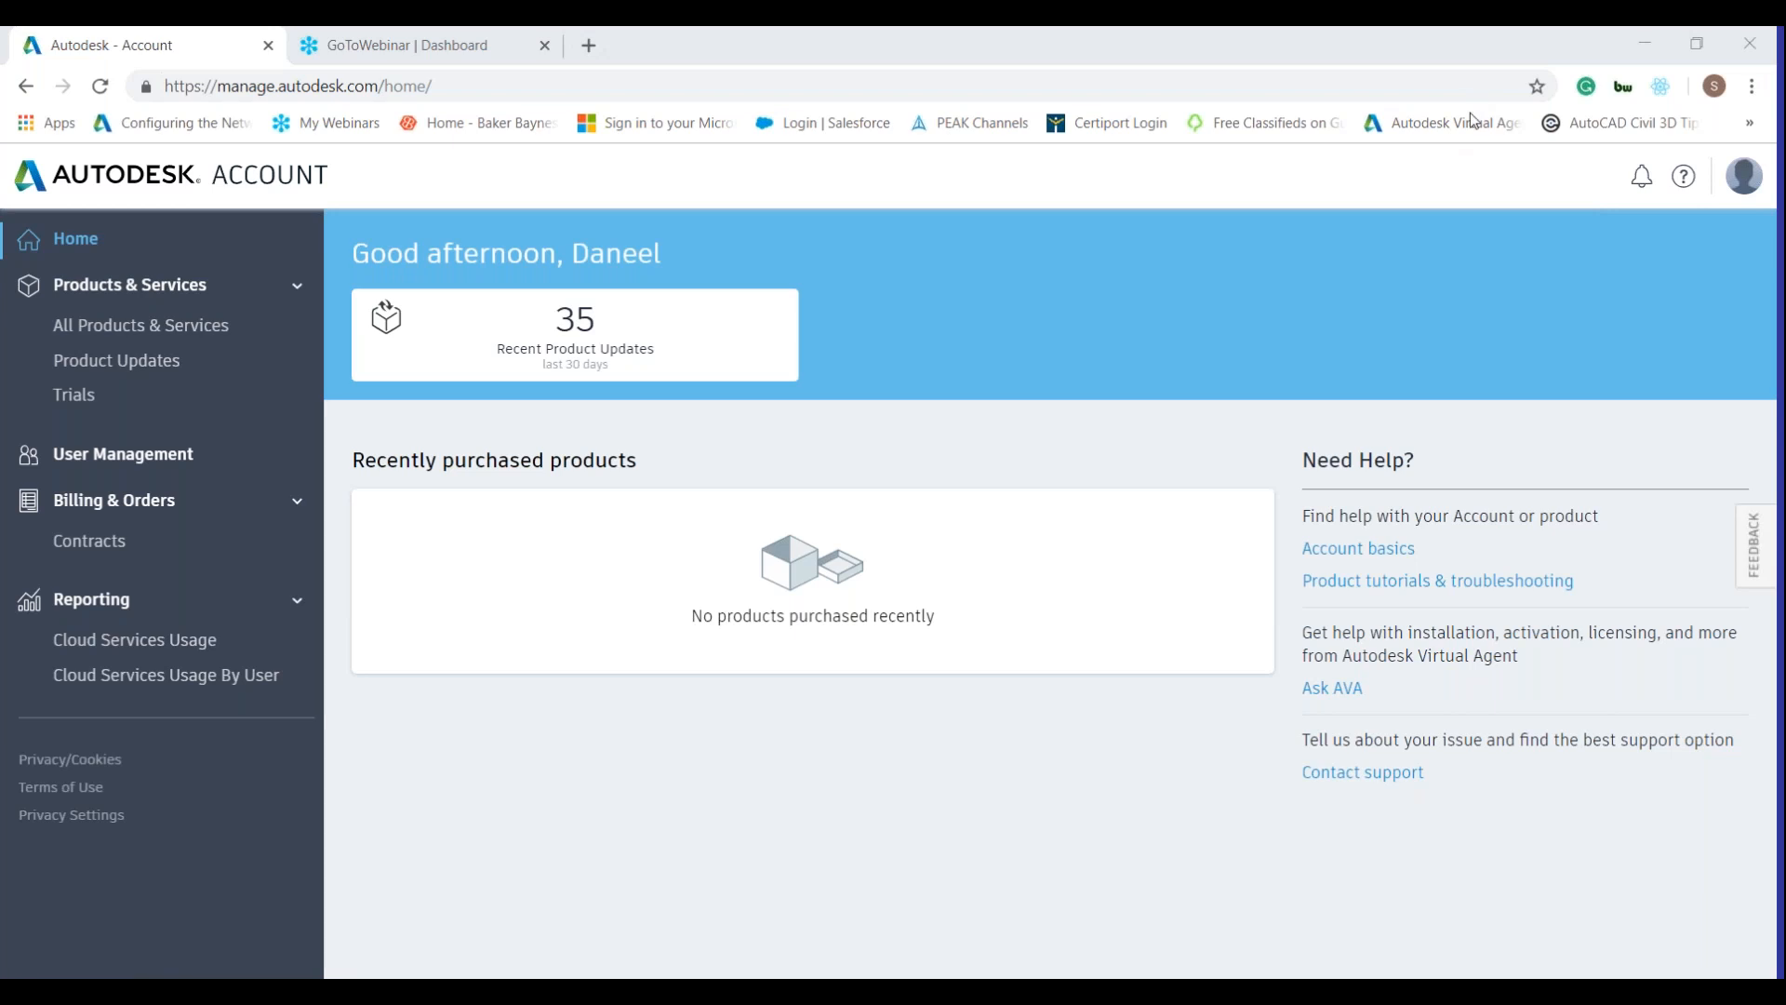
left_click(186, 174)
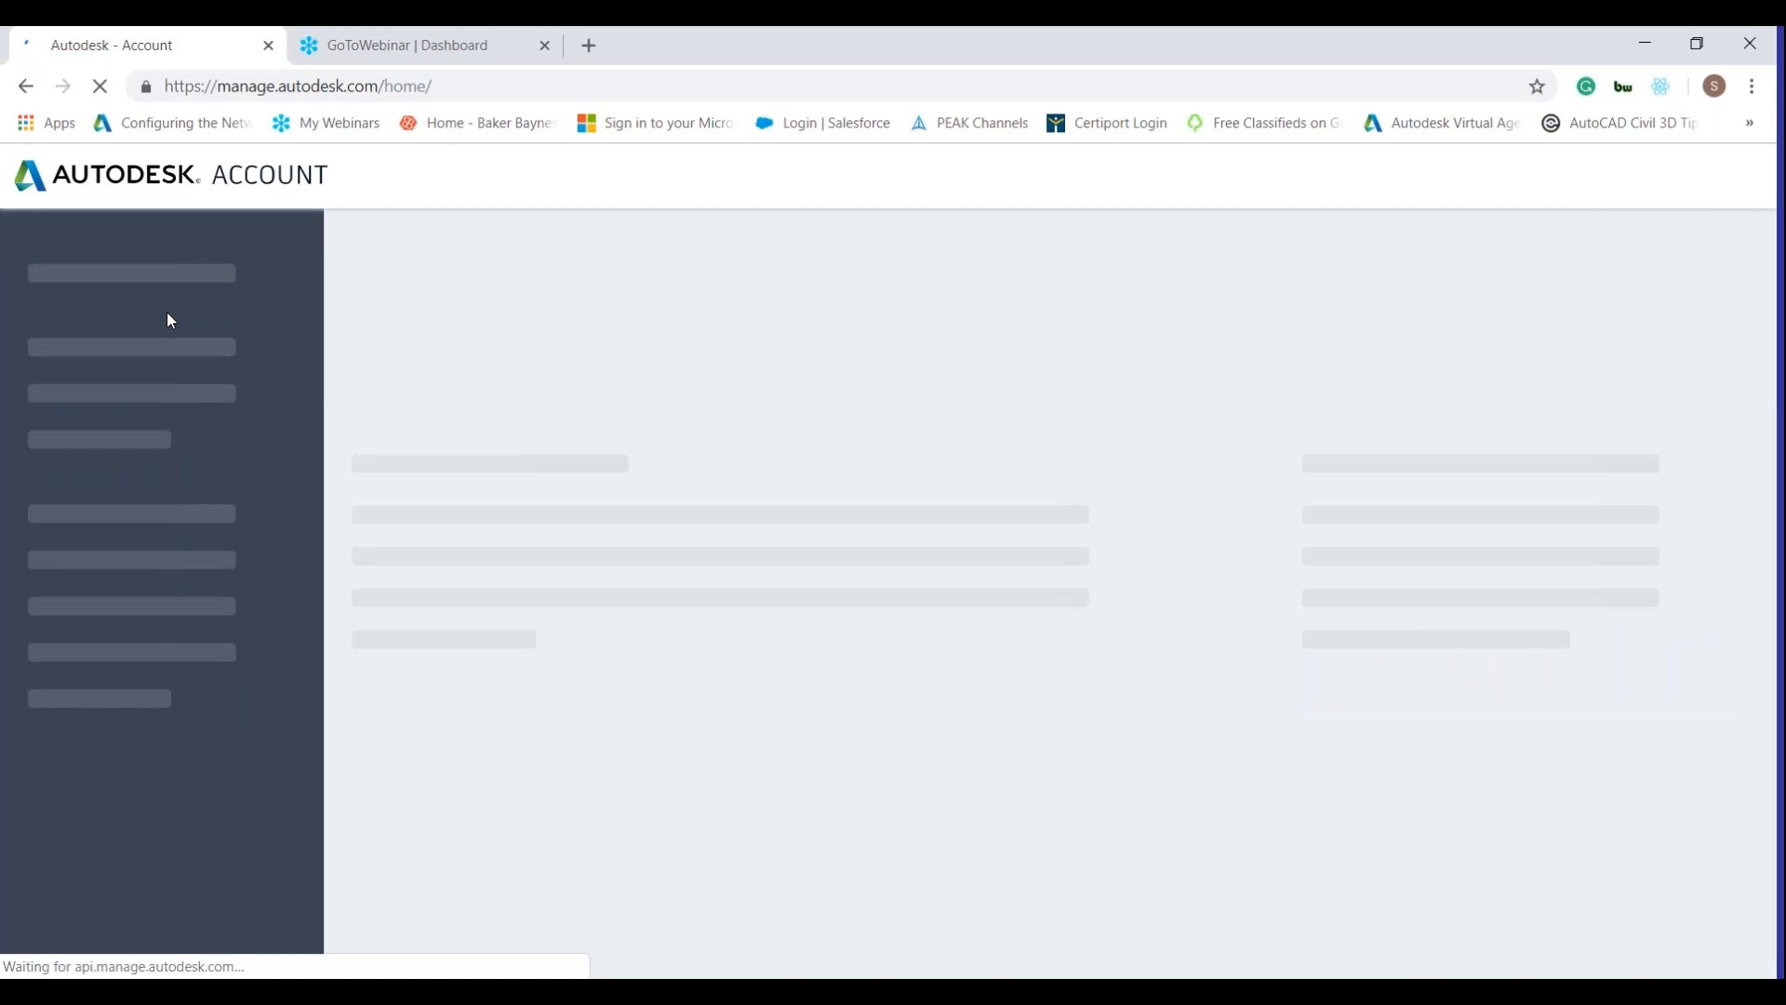
Show All Products & Services, listing 100 products starting with 3ds Max.
left_click(175, 343)
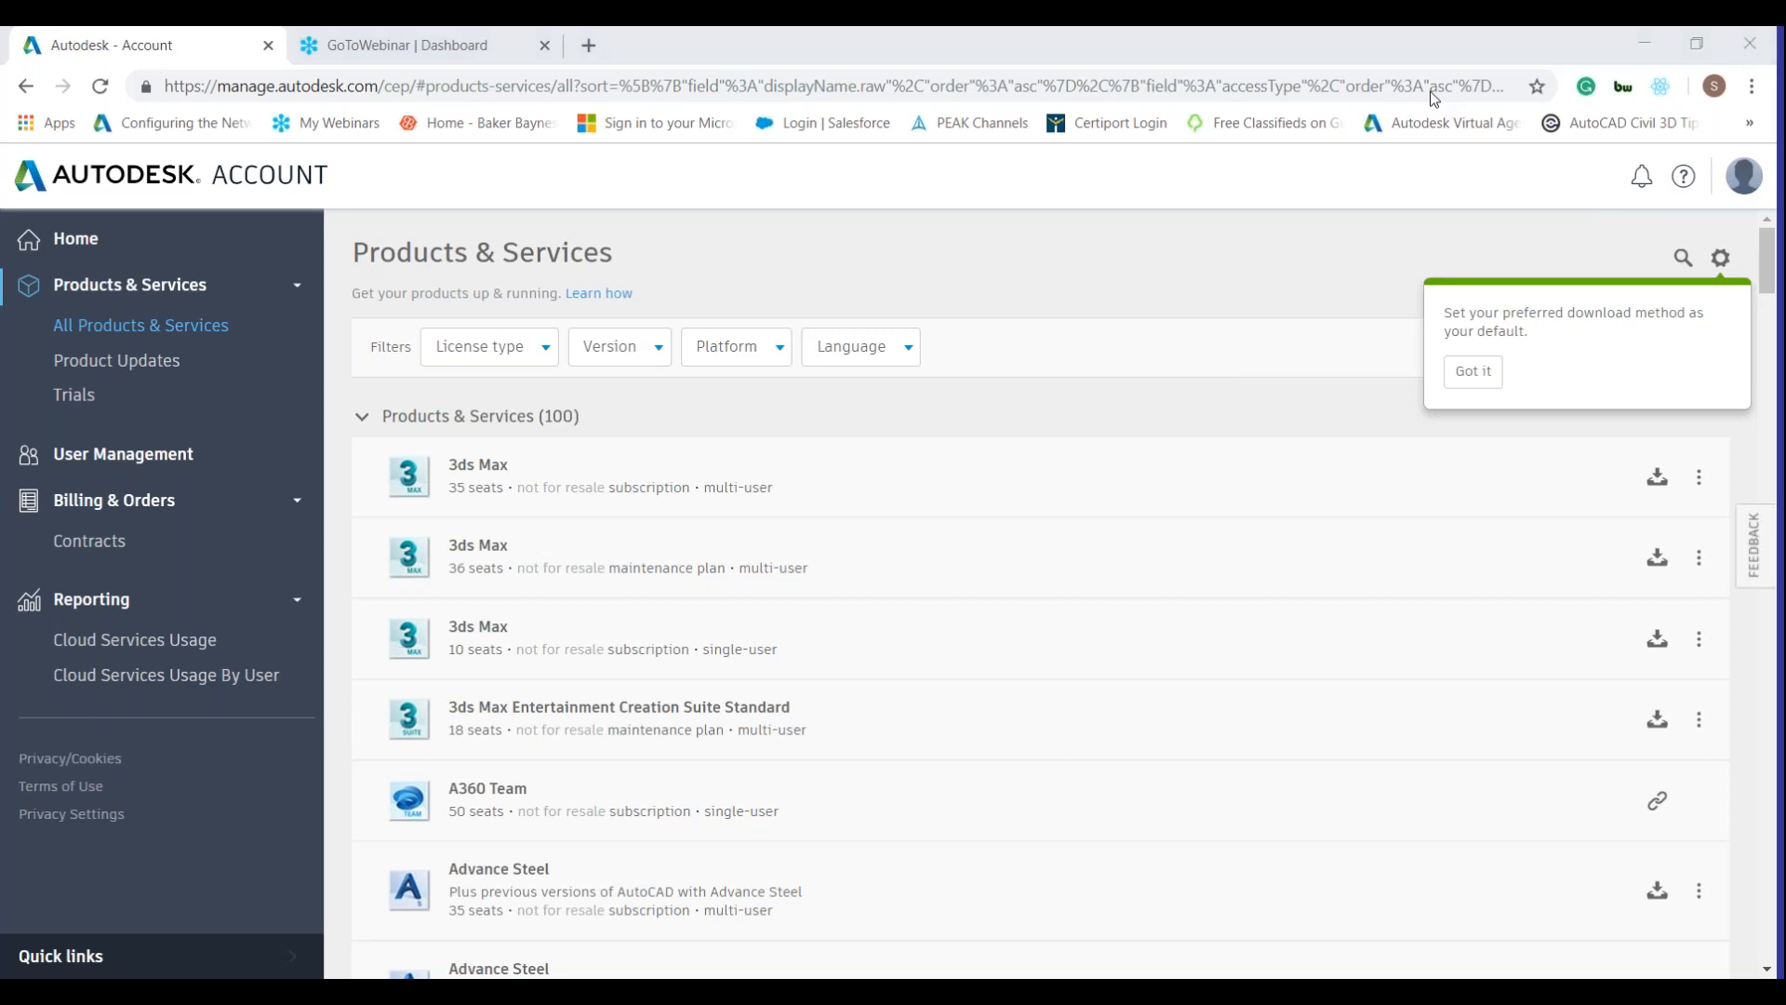
Dismiss the download-method tip and scroll the product list down to AutoCAD Electrical.
left_click(1472, 371)
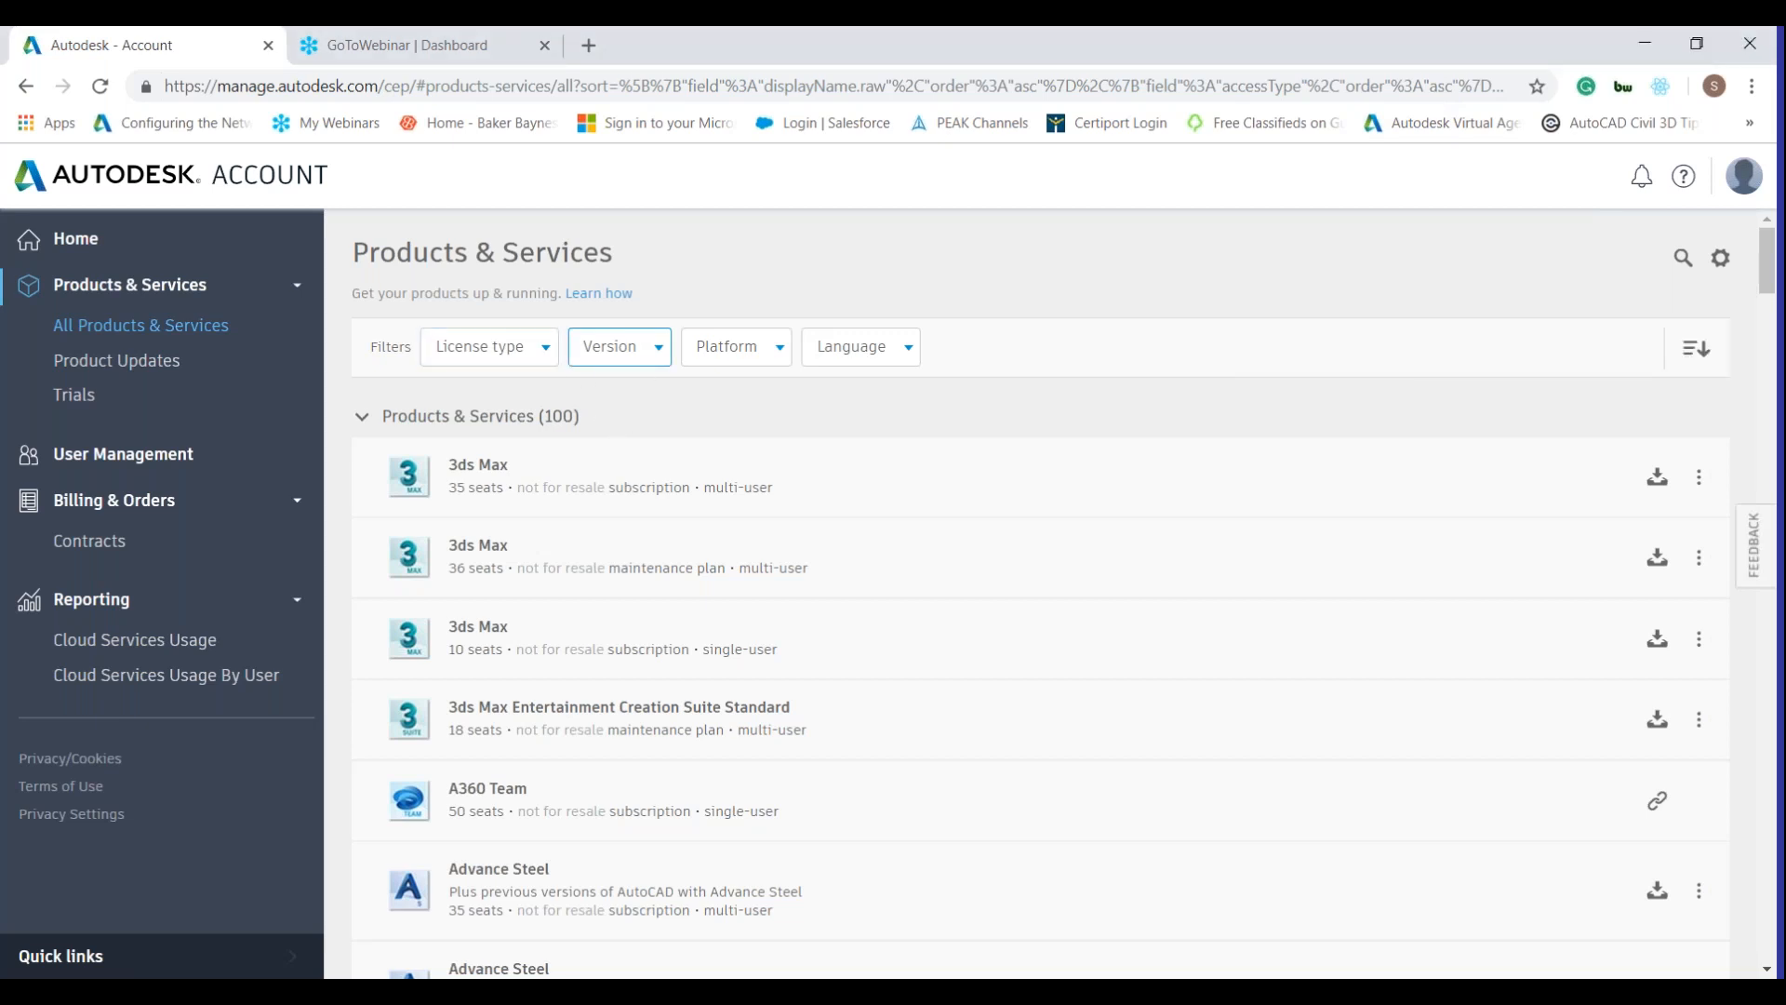
scroll(619, 346, "down", 2)
scroll(617, 379, "down", 15)
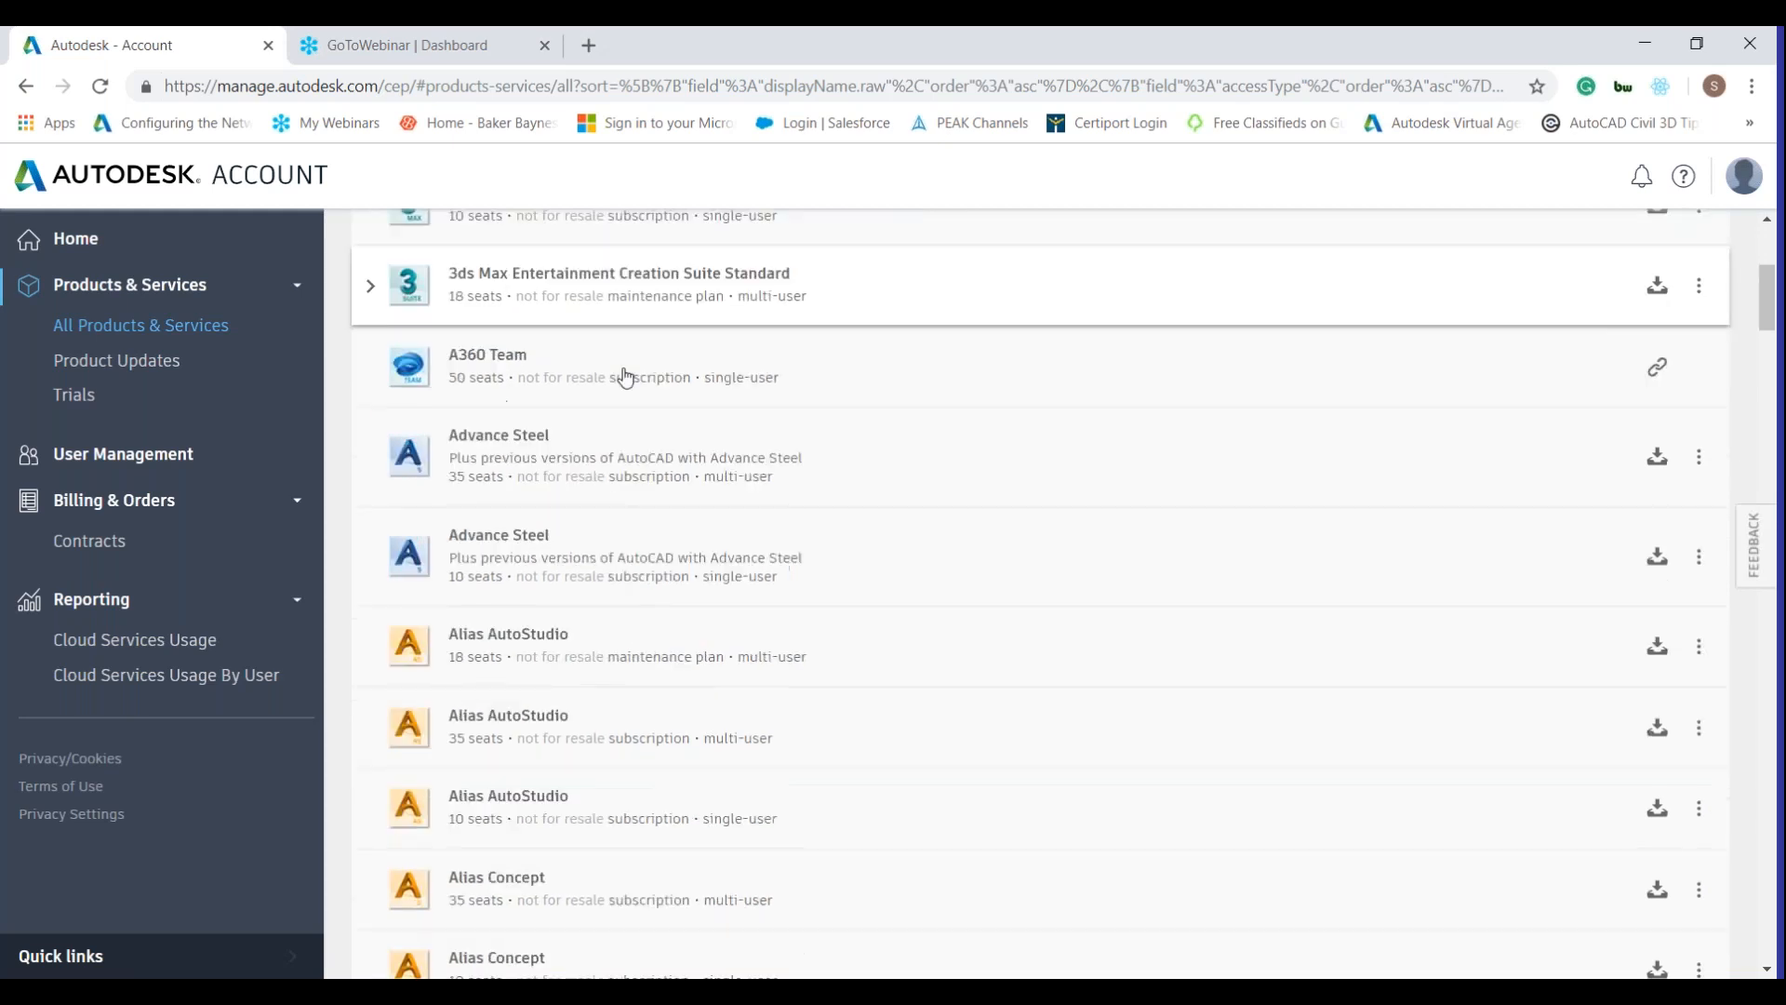
scroll(690, 367, "up", 6)
scroll(690, 363, "up", 4)
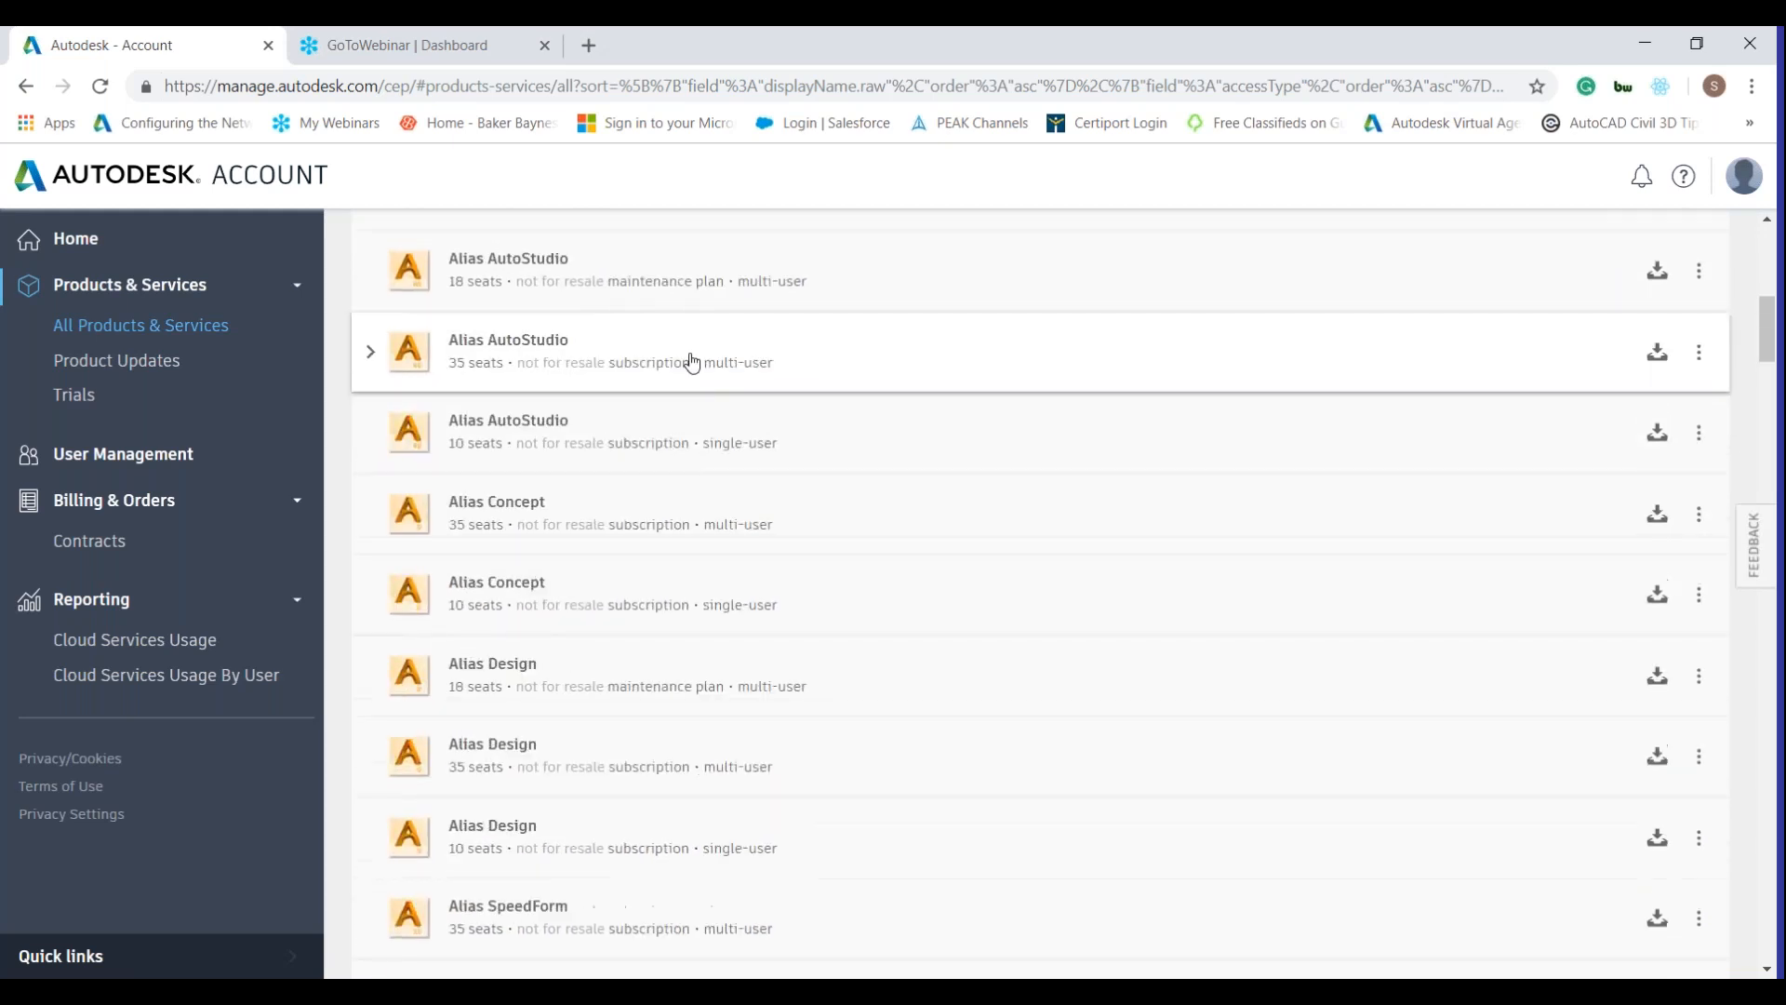
scroll(696, 359, "down", 10)
scroll(696, 346, "down", 7)
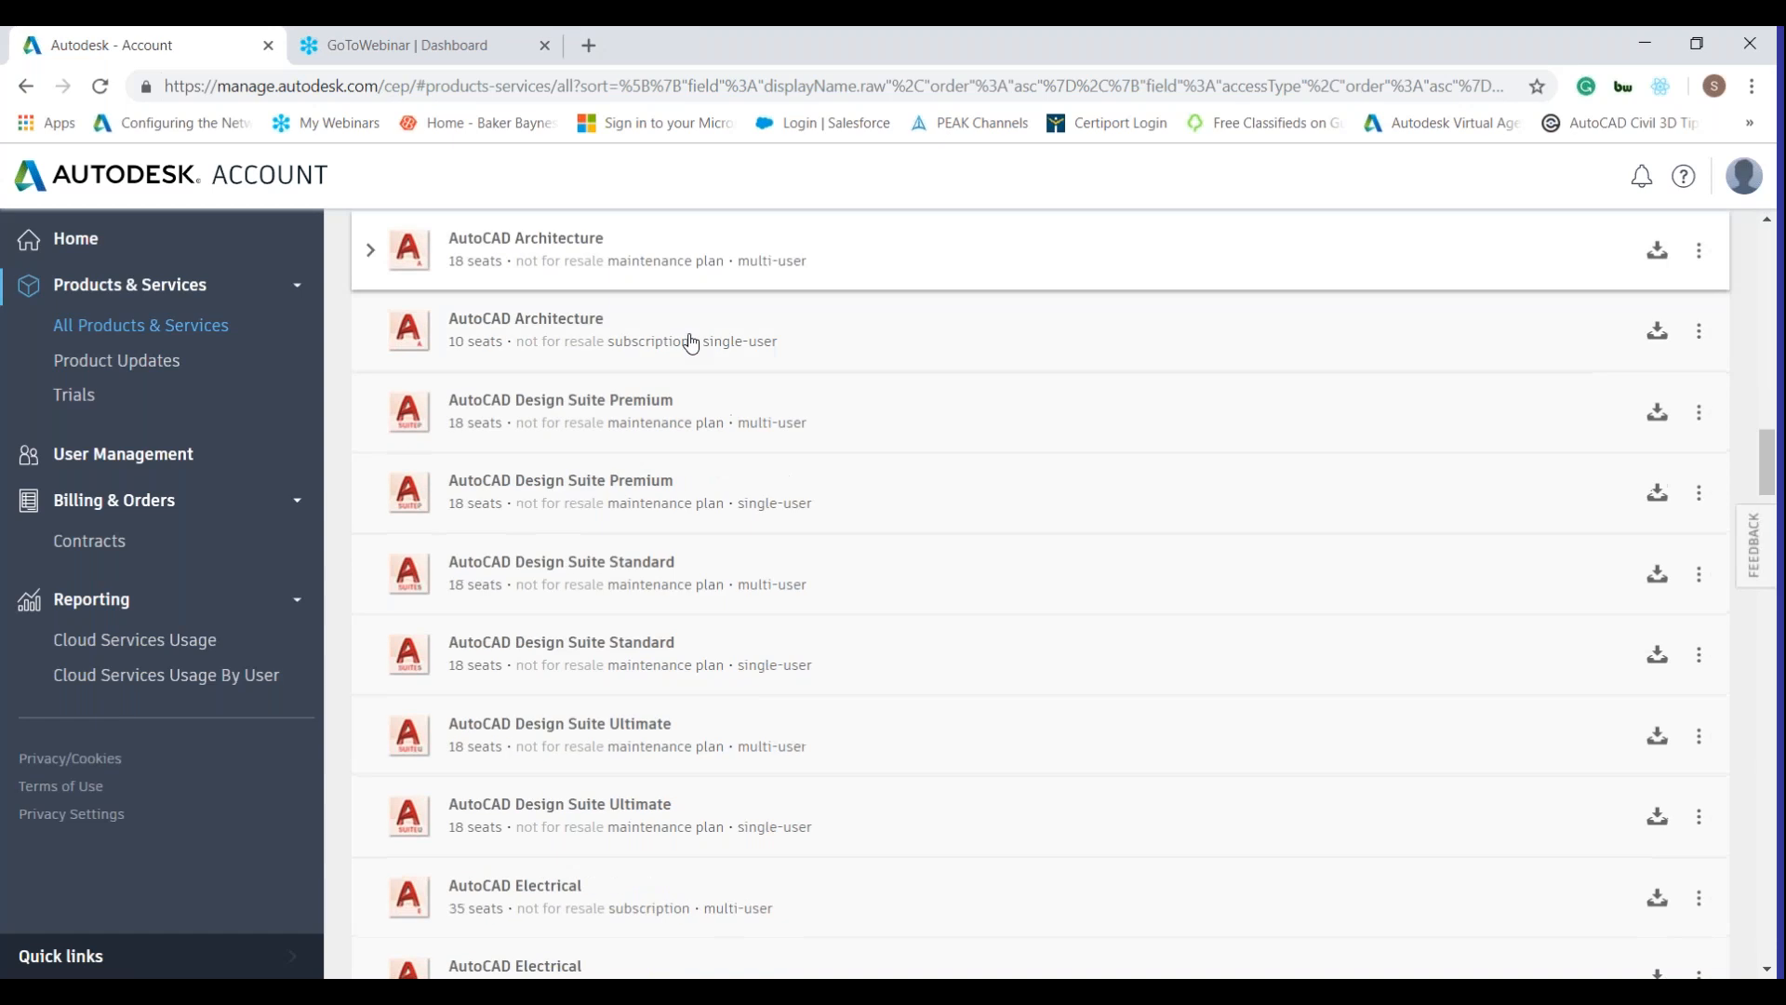
scroll(690, 343, "down", 4)
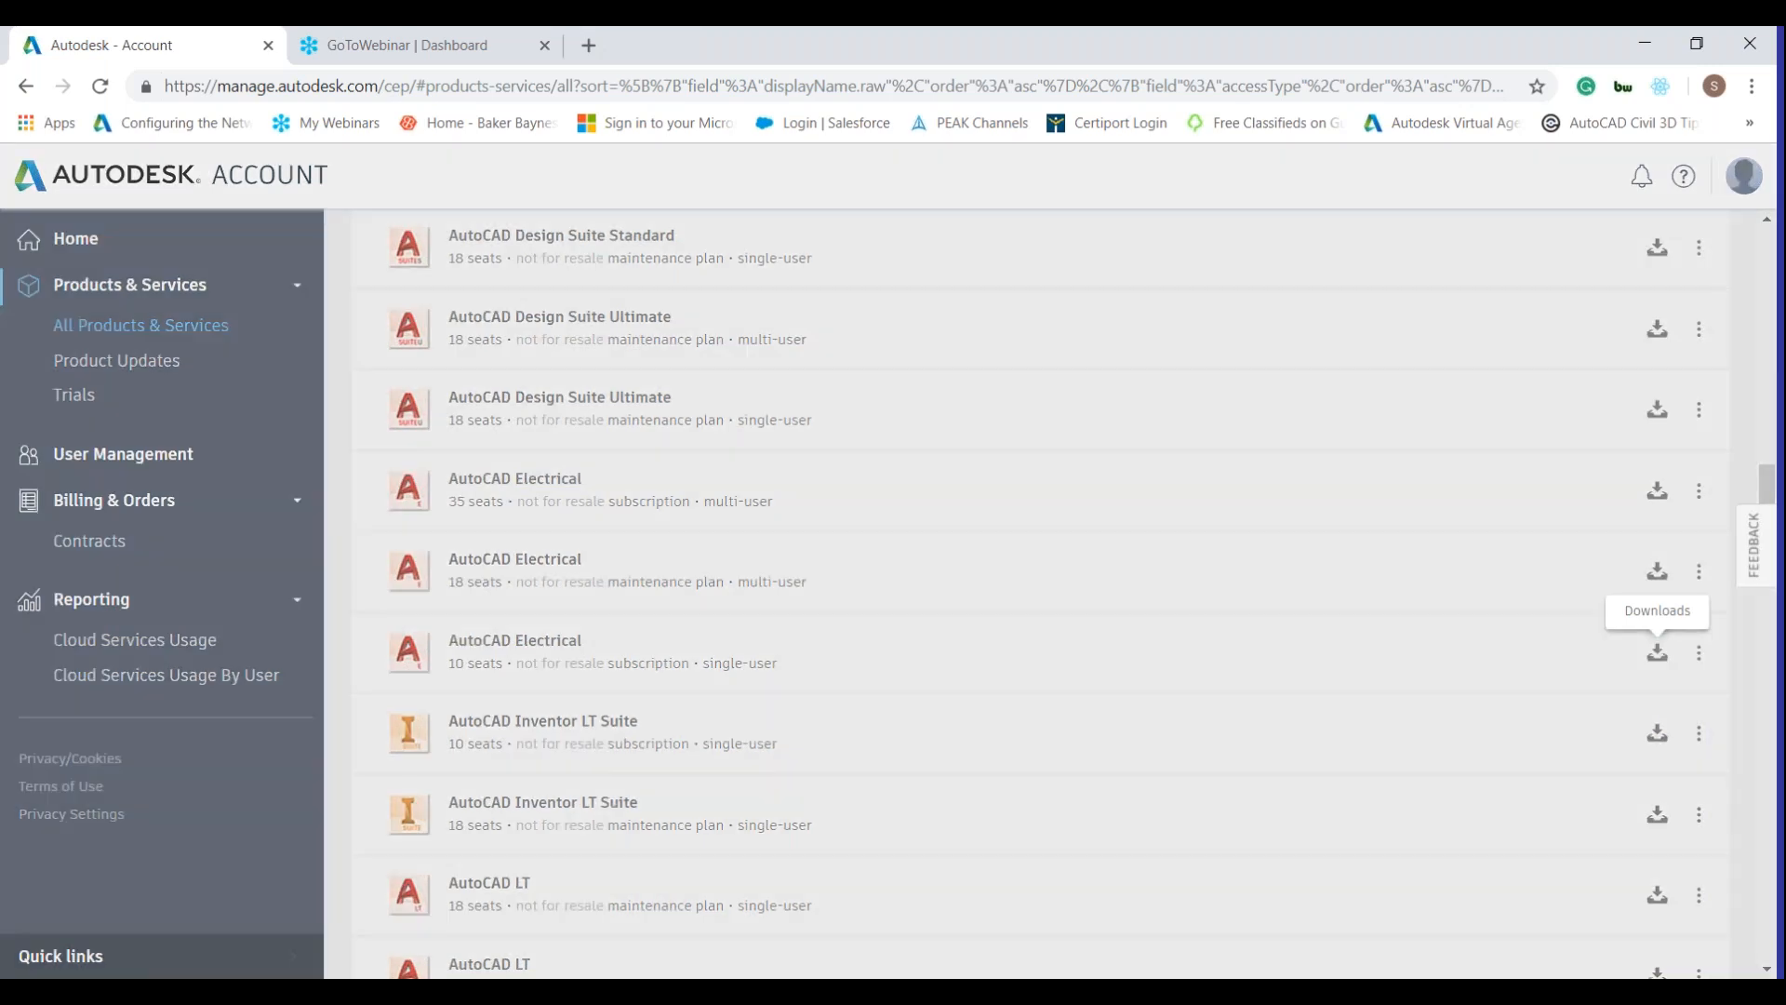
Open AutoCAD Electrical 2019 Win 64 English downloads and set the method to Browser Download.
left_click(1658, 657)
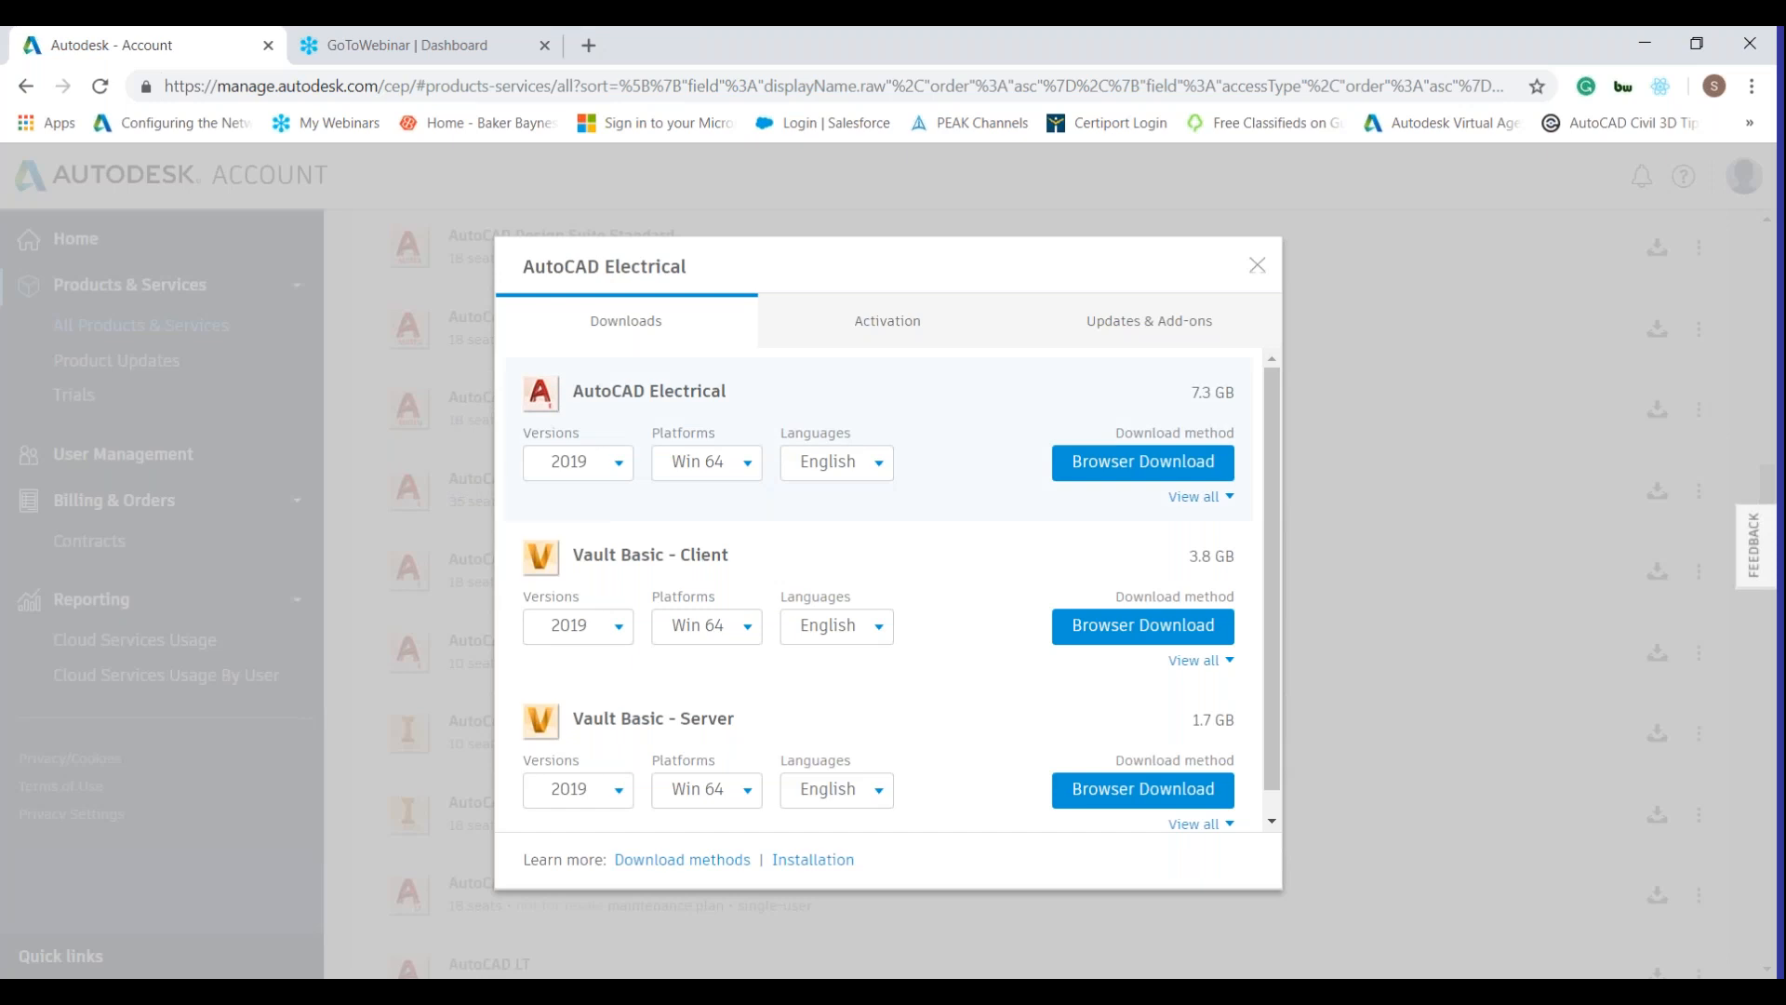
left_click(596, 474)
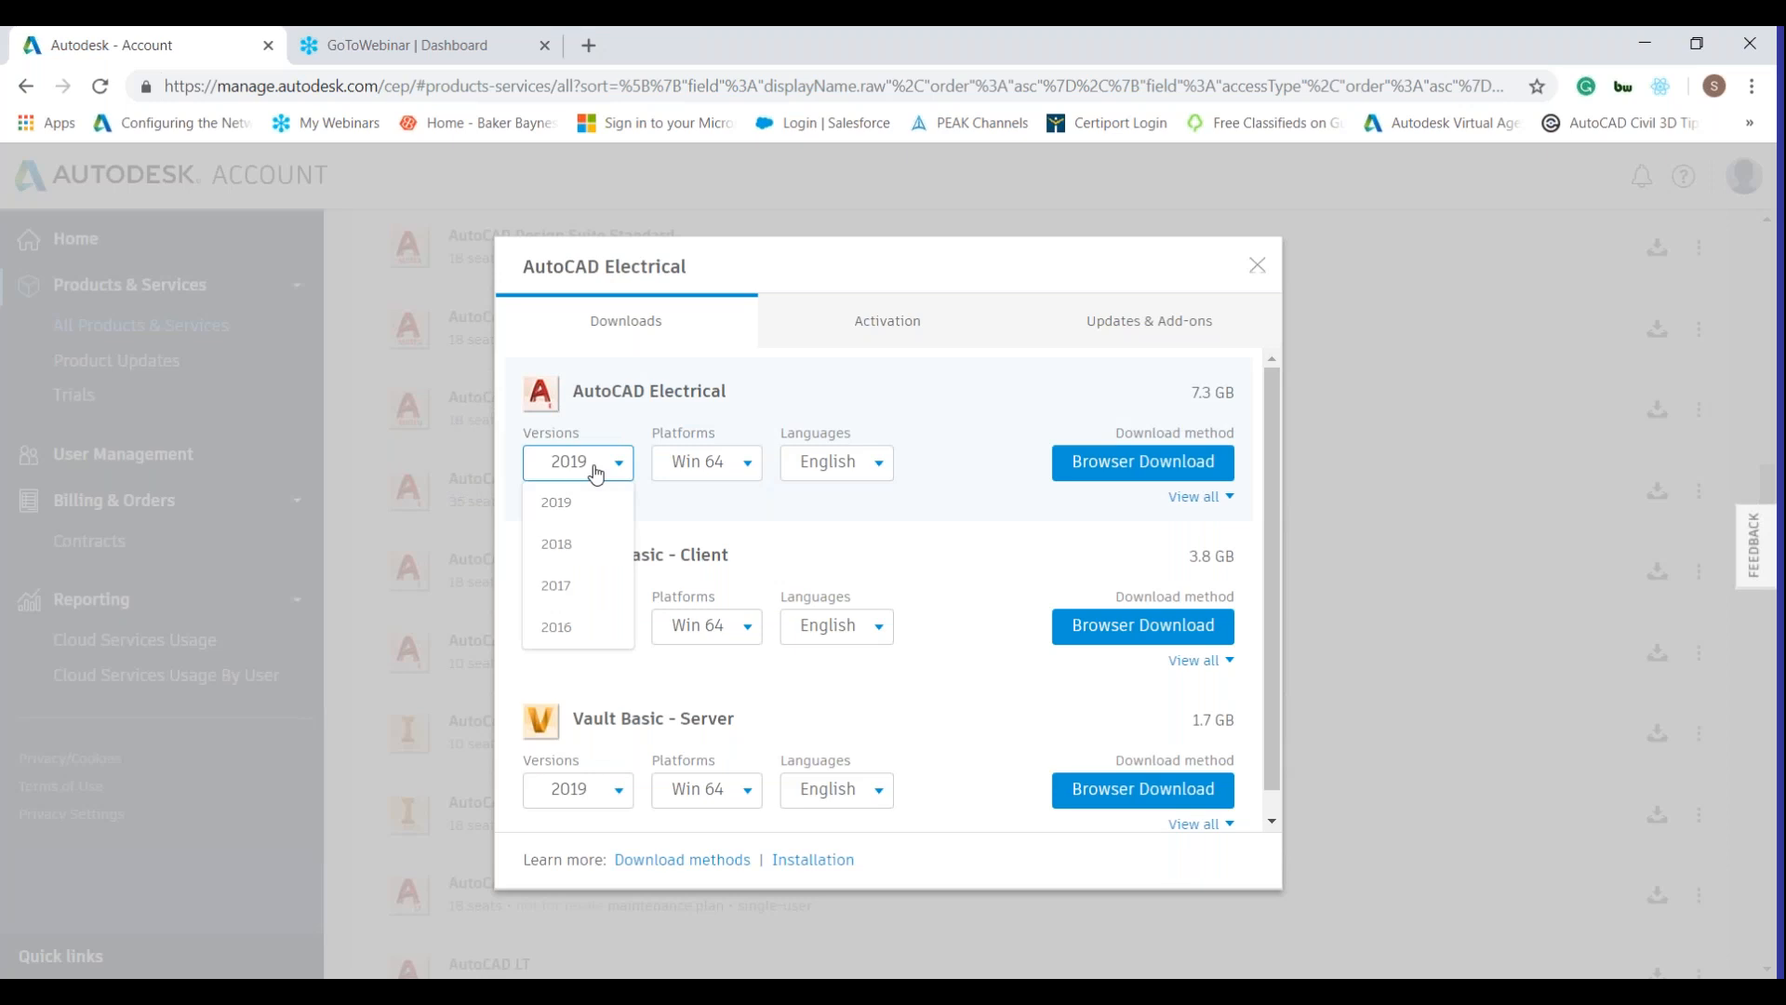
left_click(722, 479)
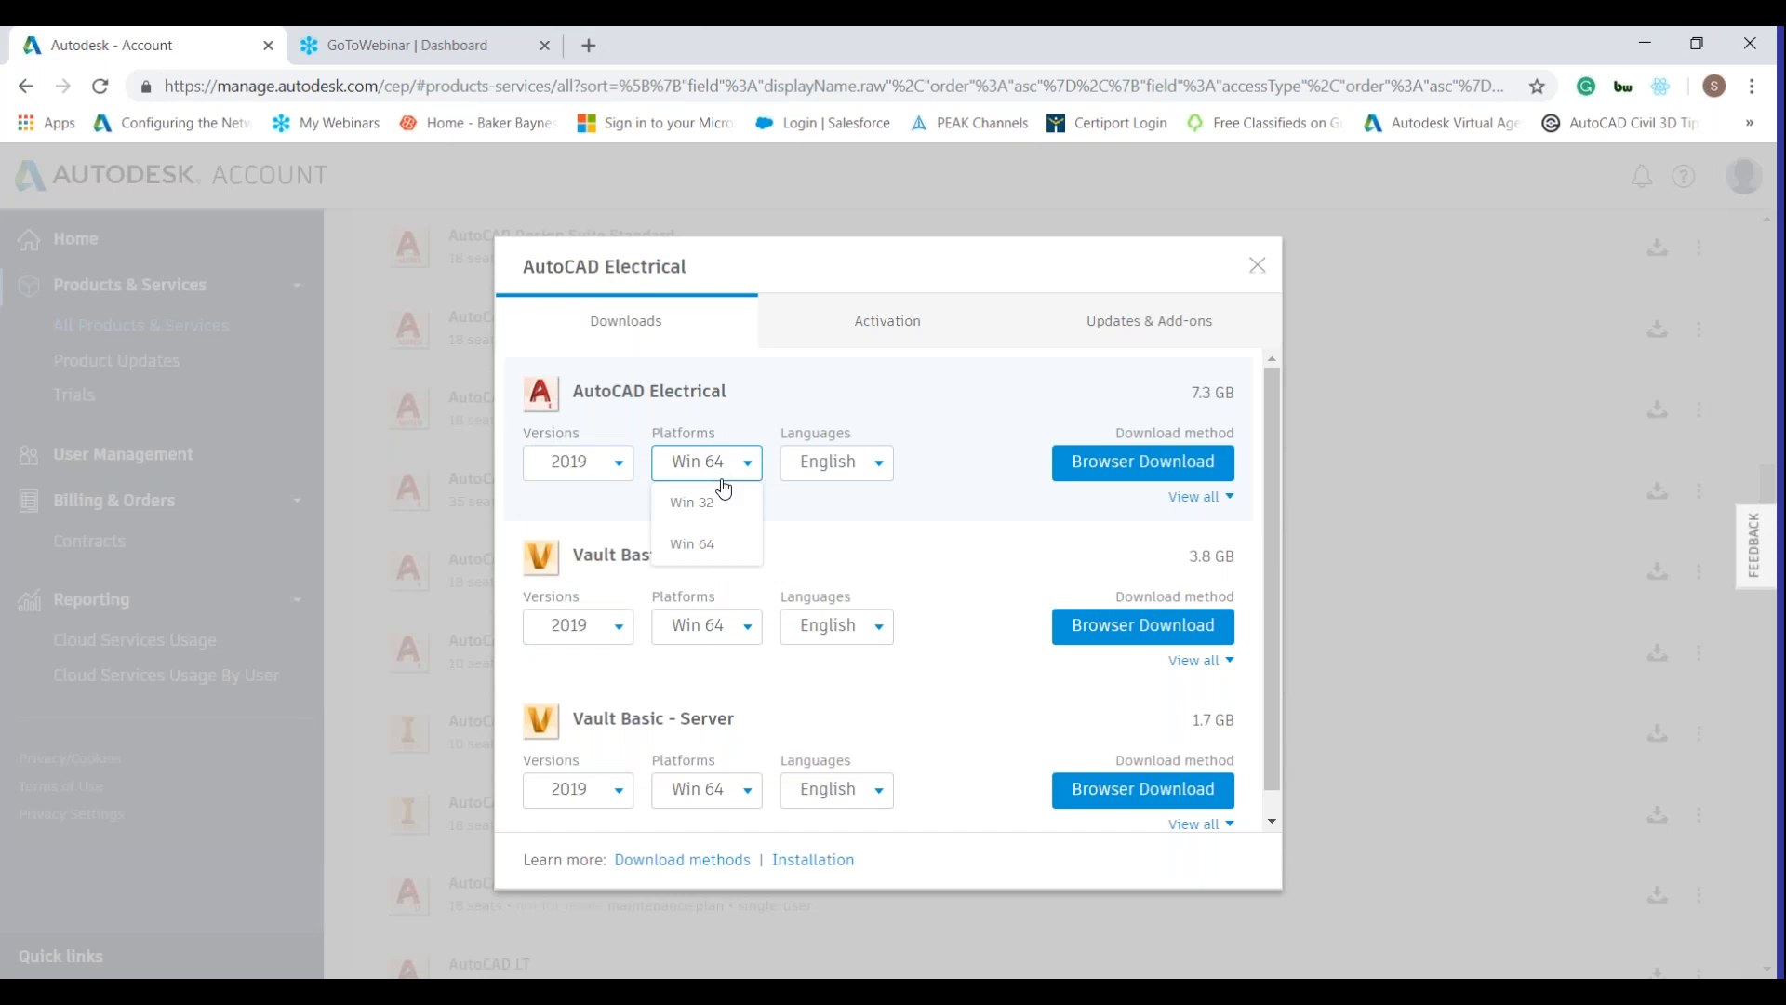
left_click_drag(837, 486, 857, 482)
left_click(957, 454)
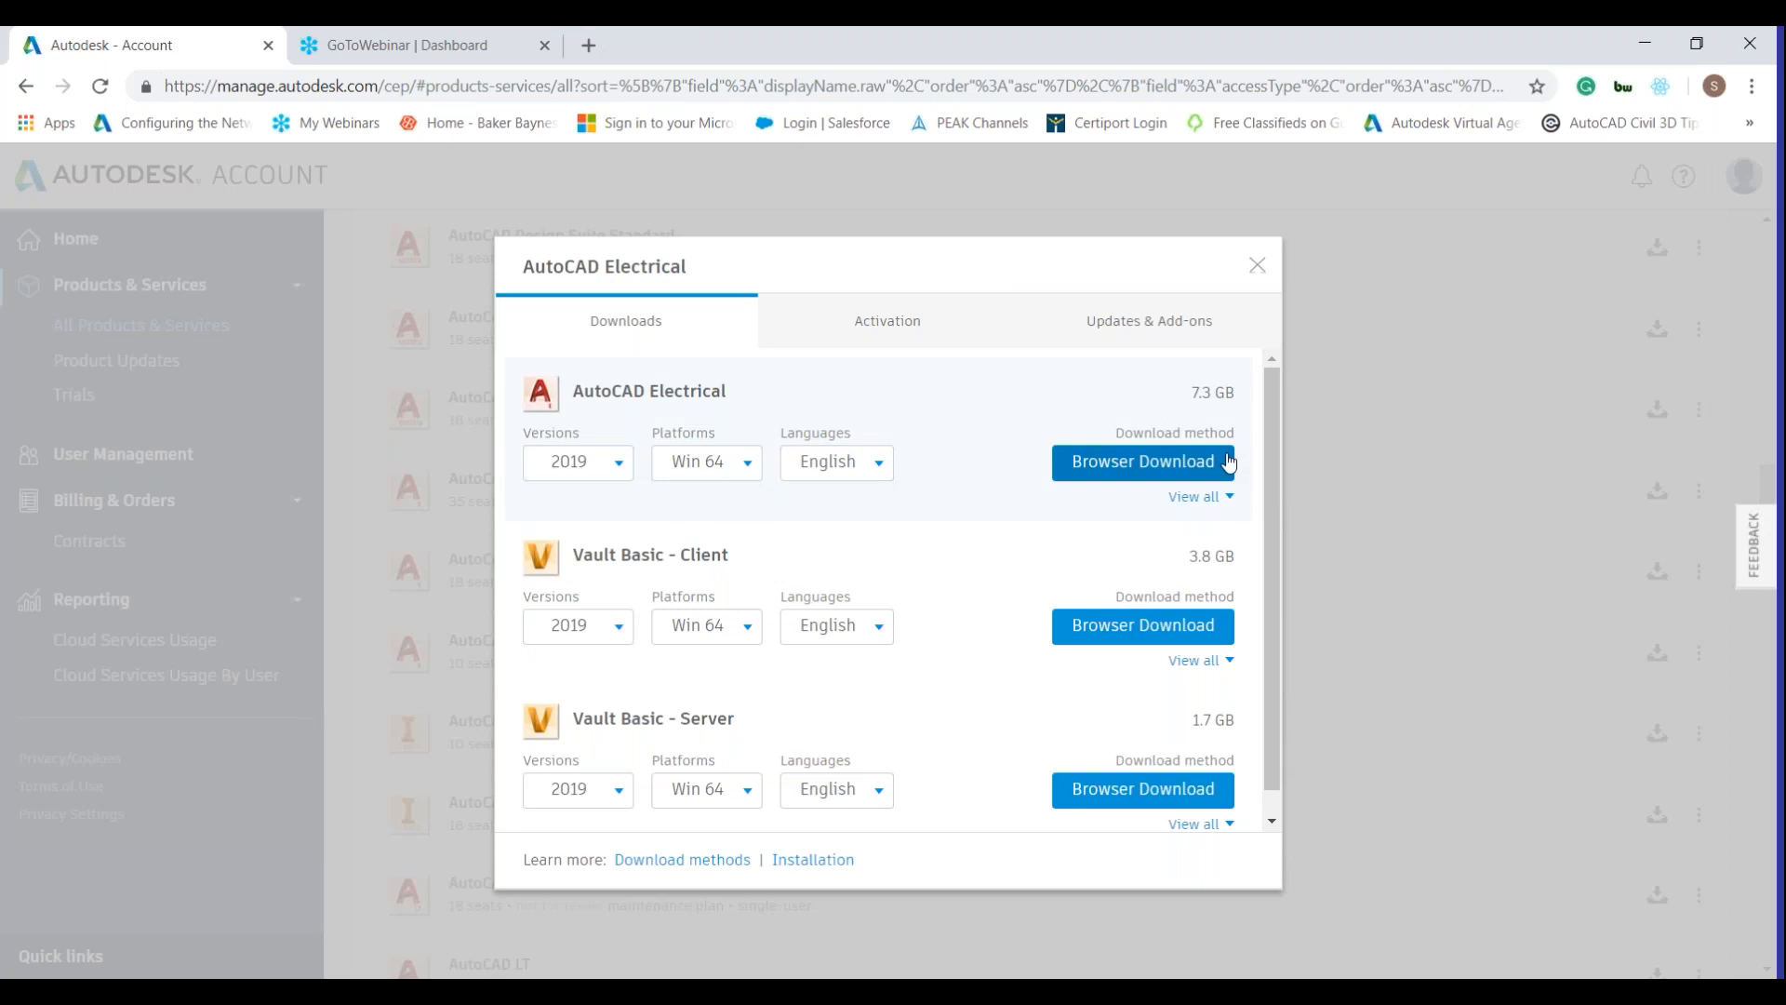
left_click(1207, 502)
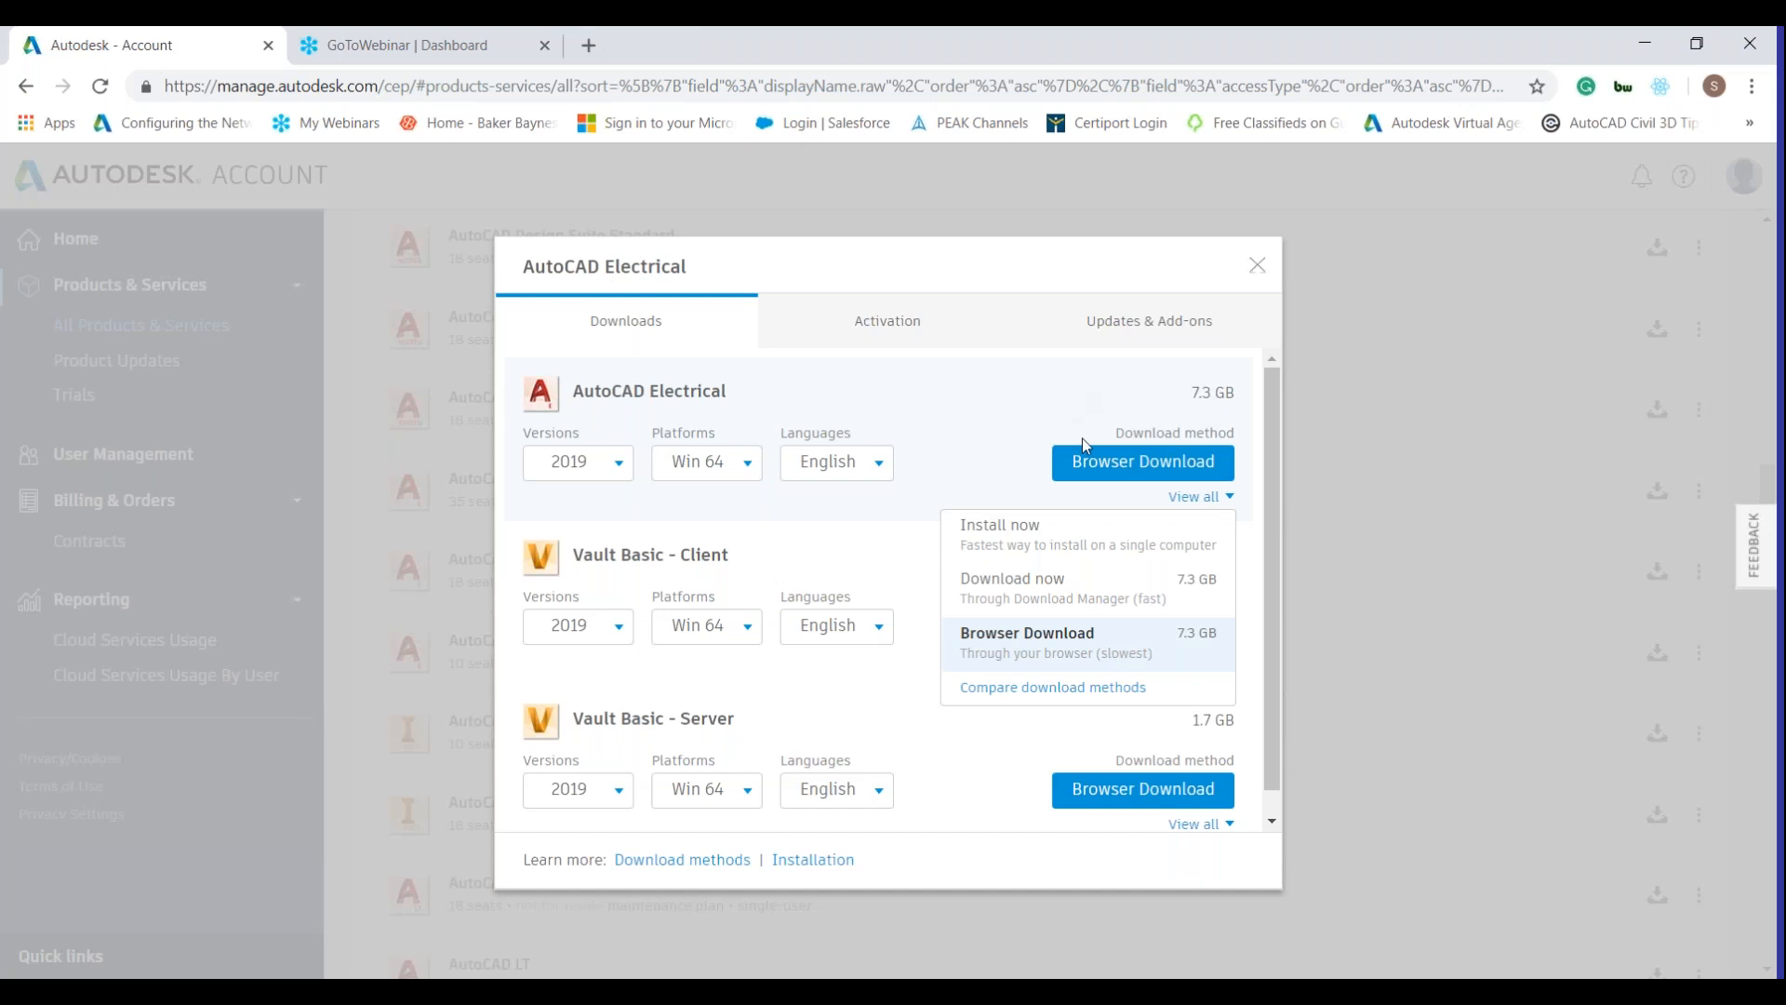
left_click(1096, 477)
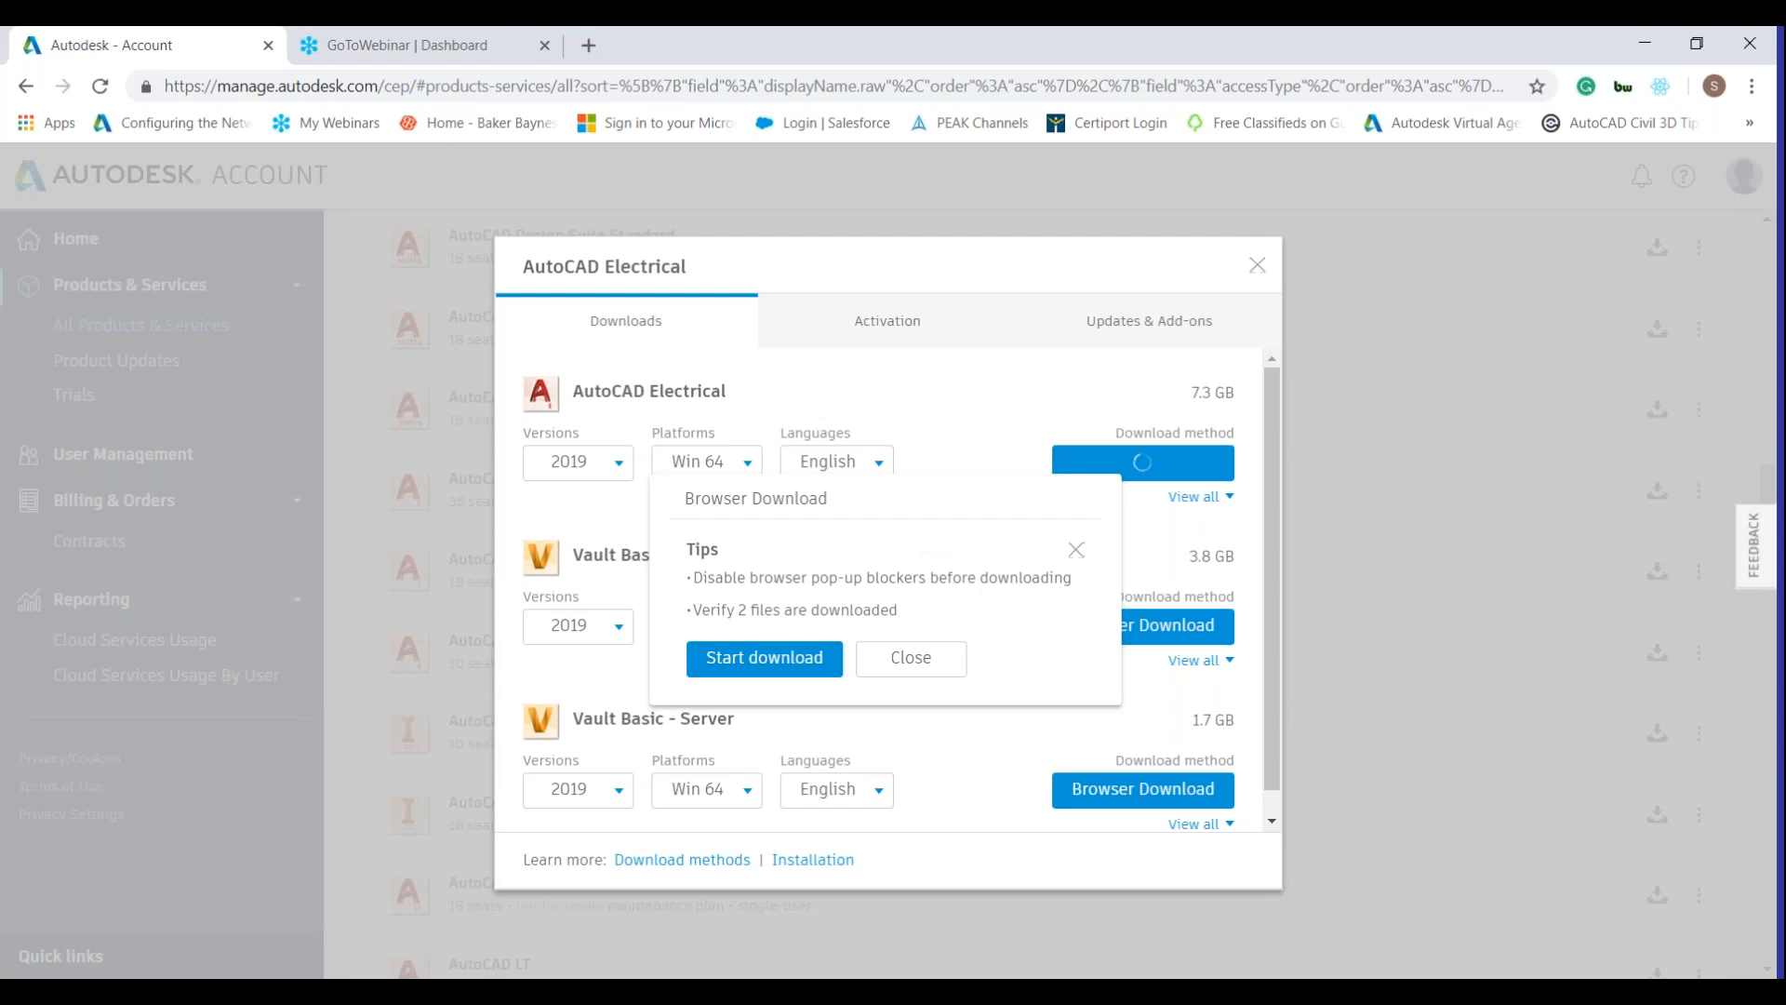
Always allow pop-ups from the Autodesk site and restart both AutoCAD Electrical 2019 browser downloads.
left_click(765, 657)
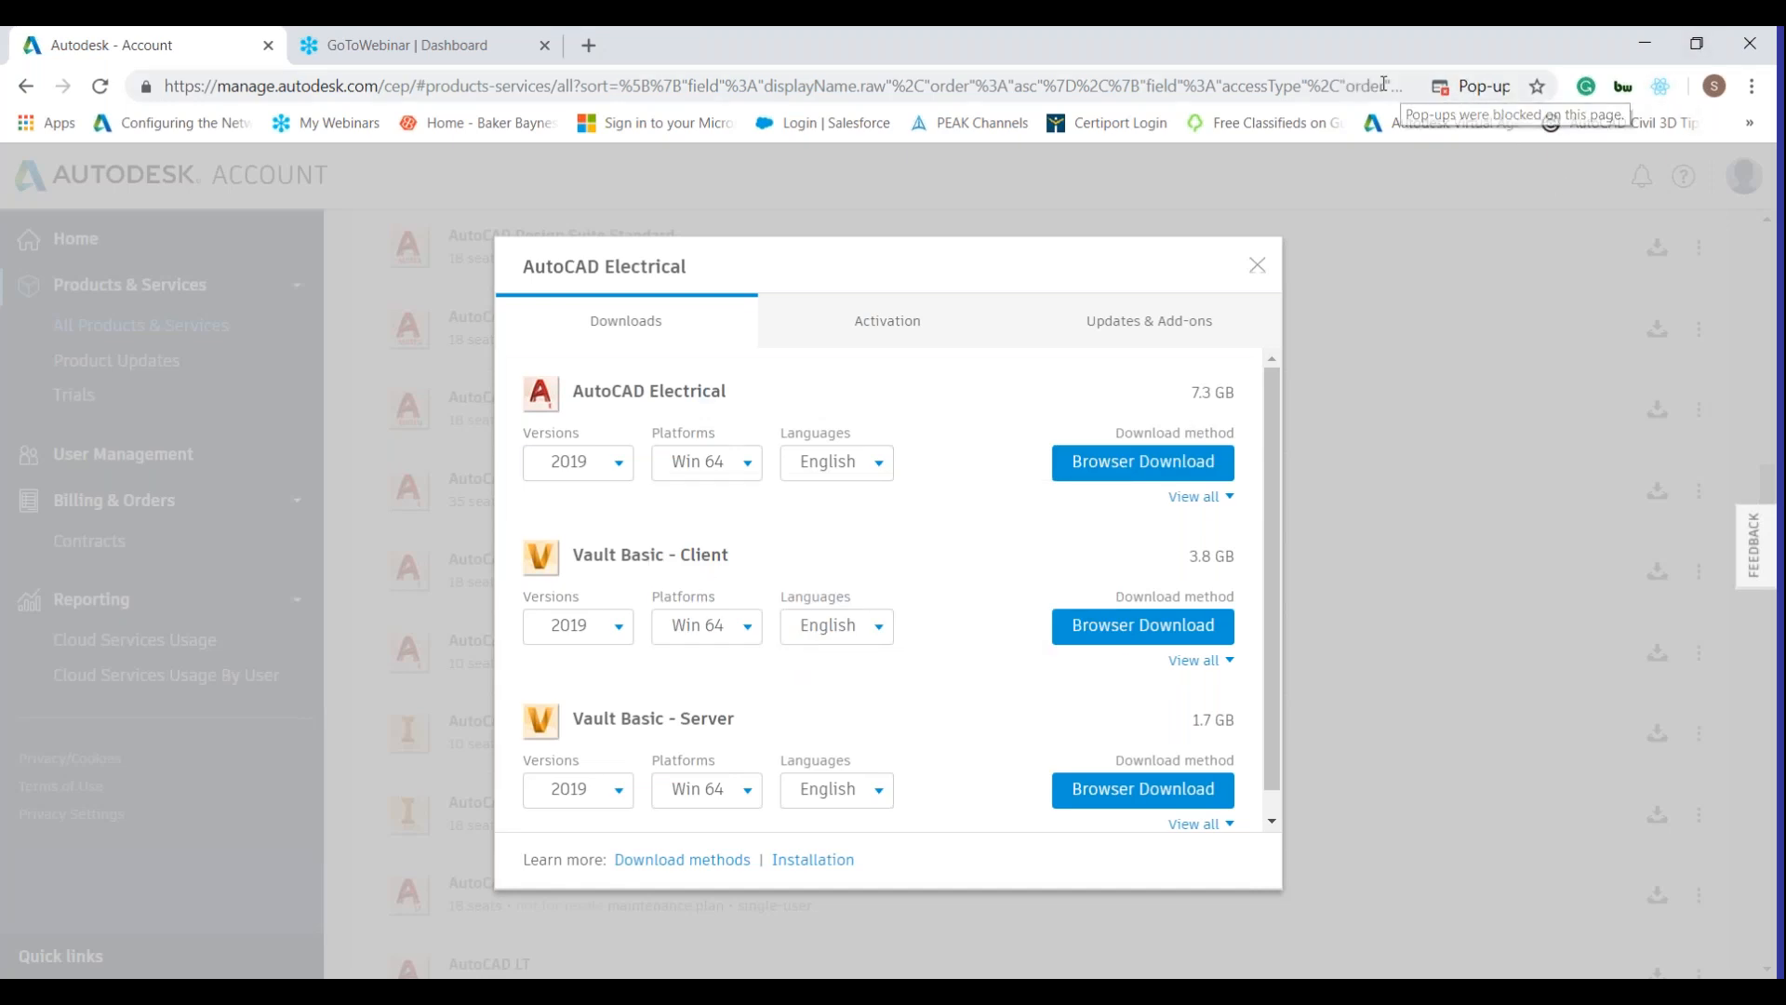
left_click(1496, 87)
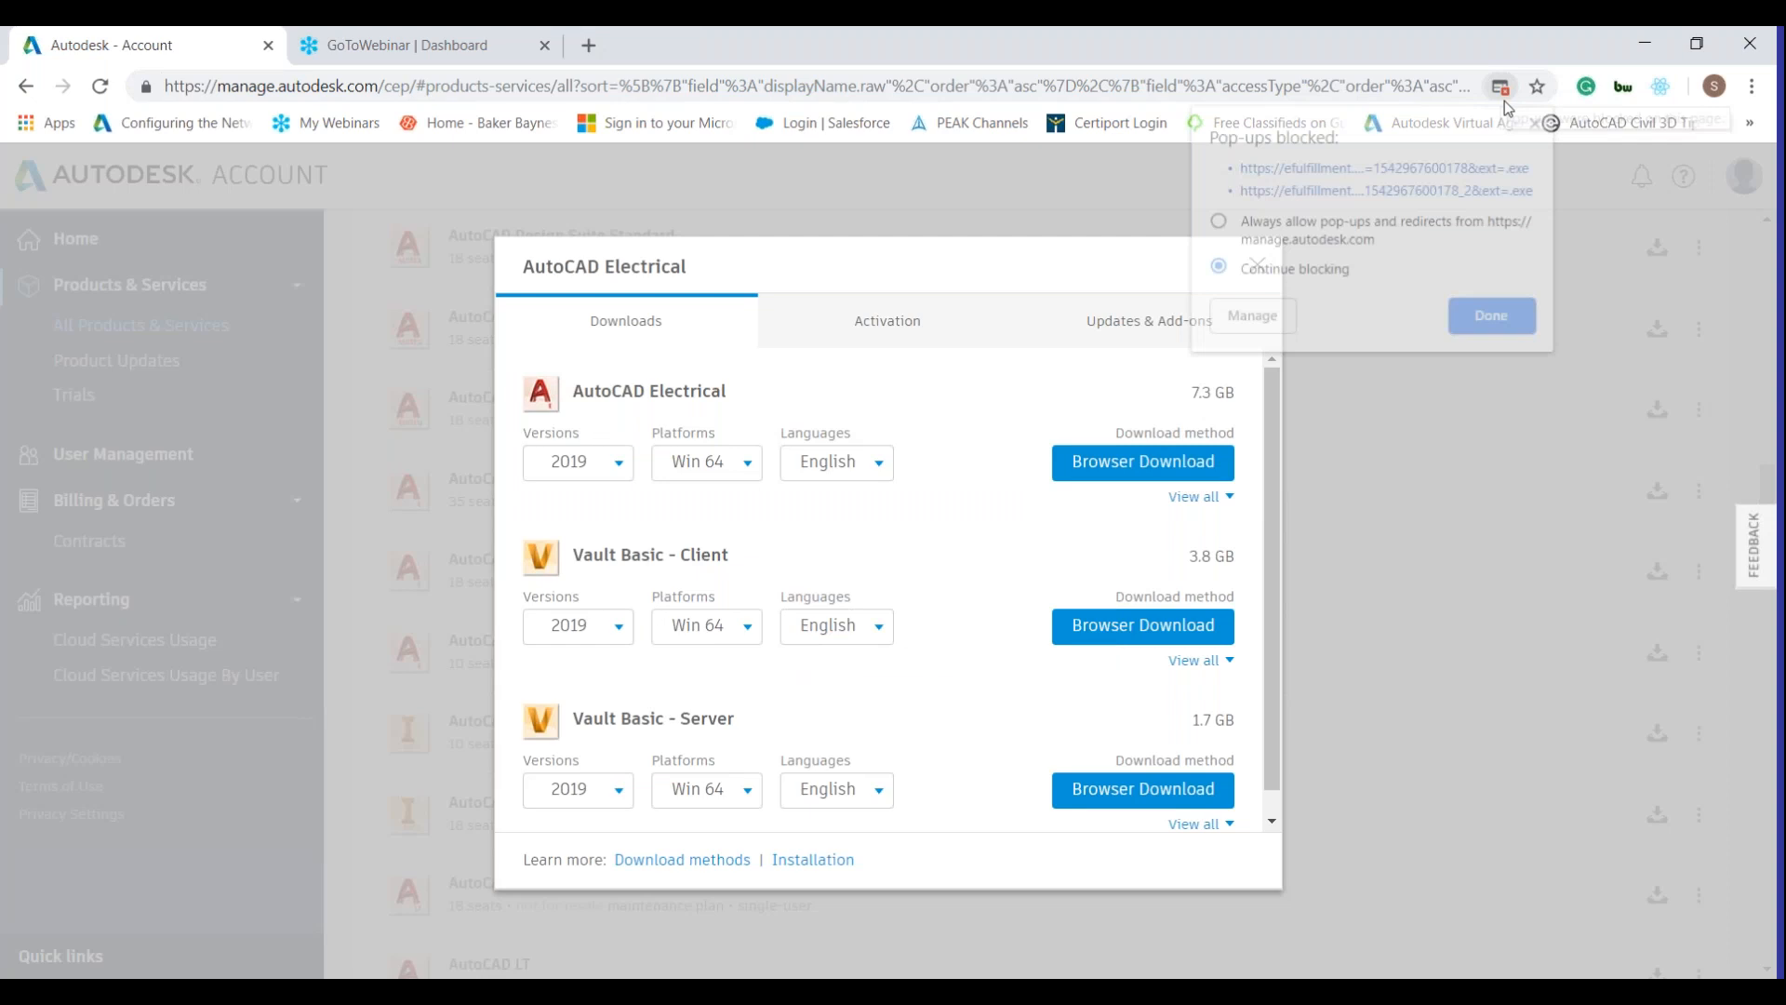
left_click(1215, 223)
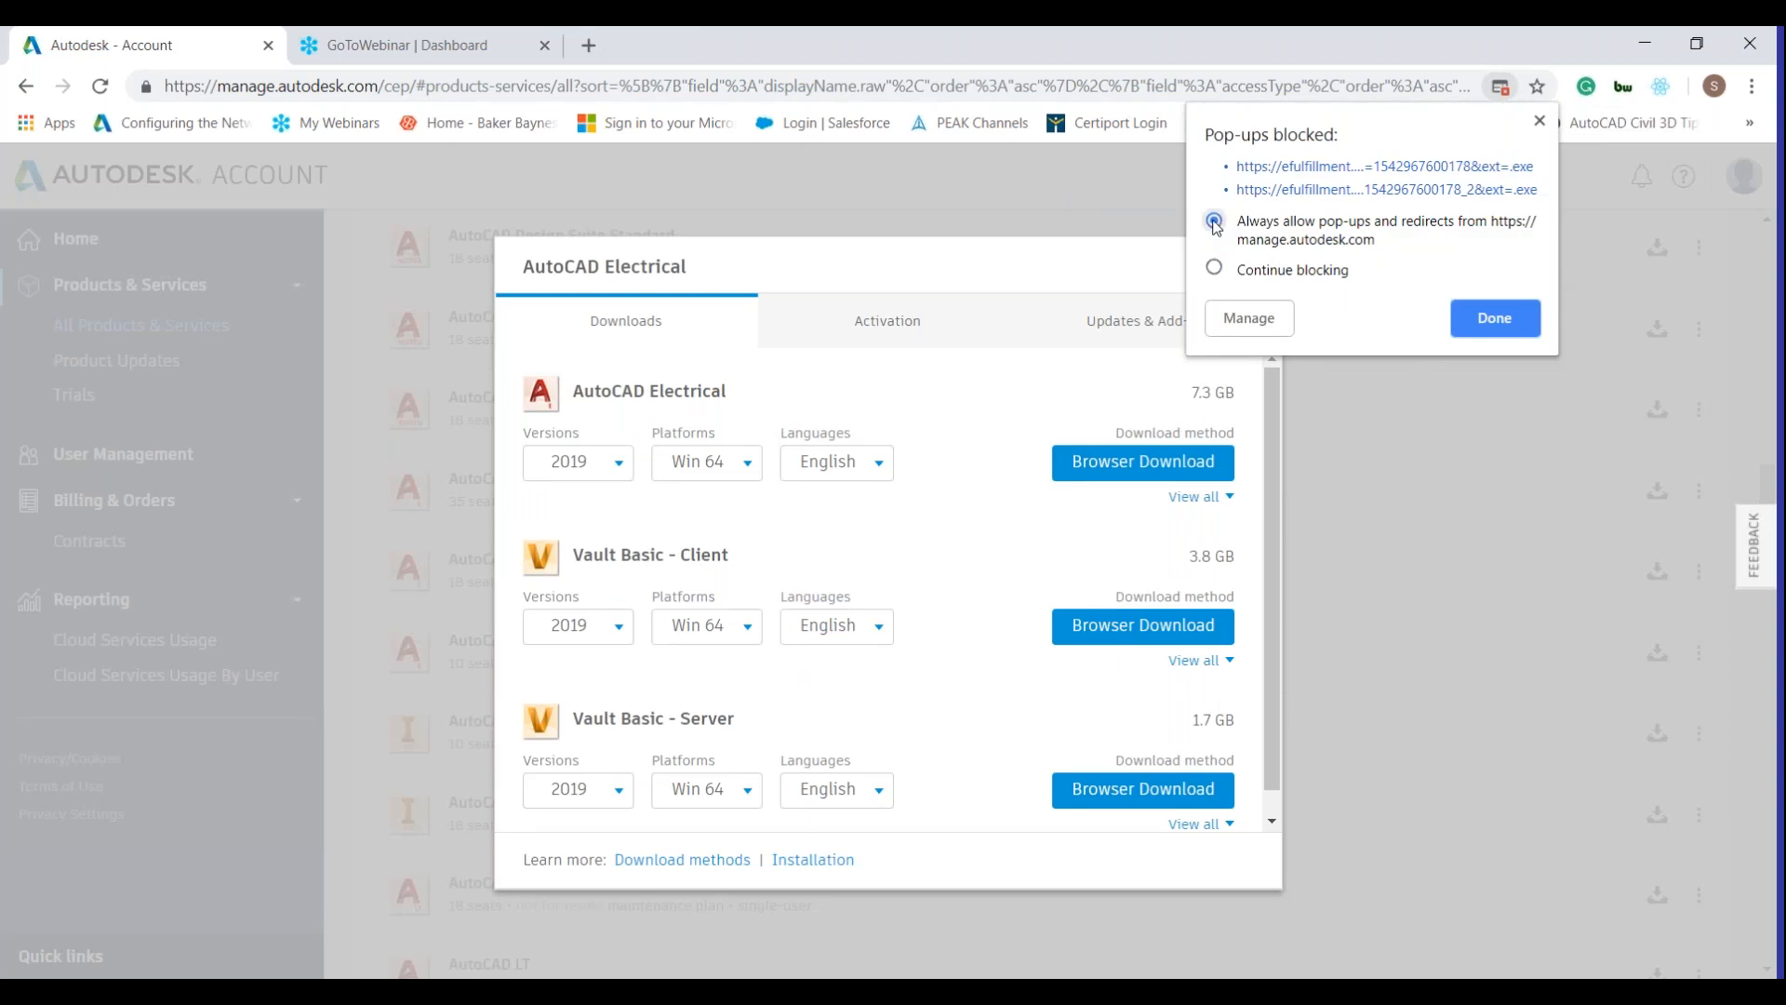
left_click(1480, 321)
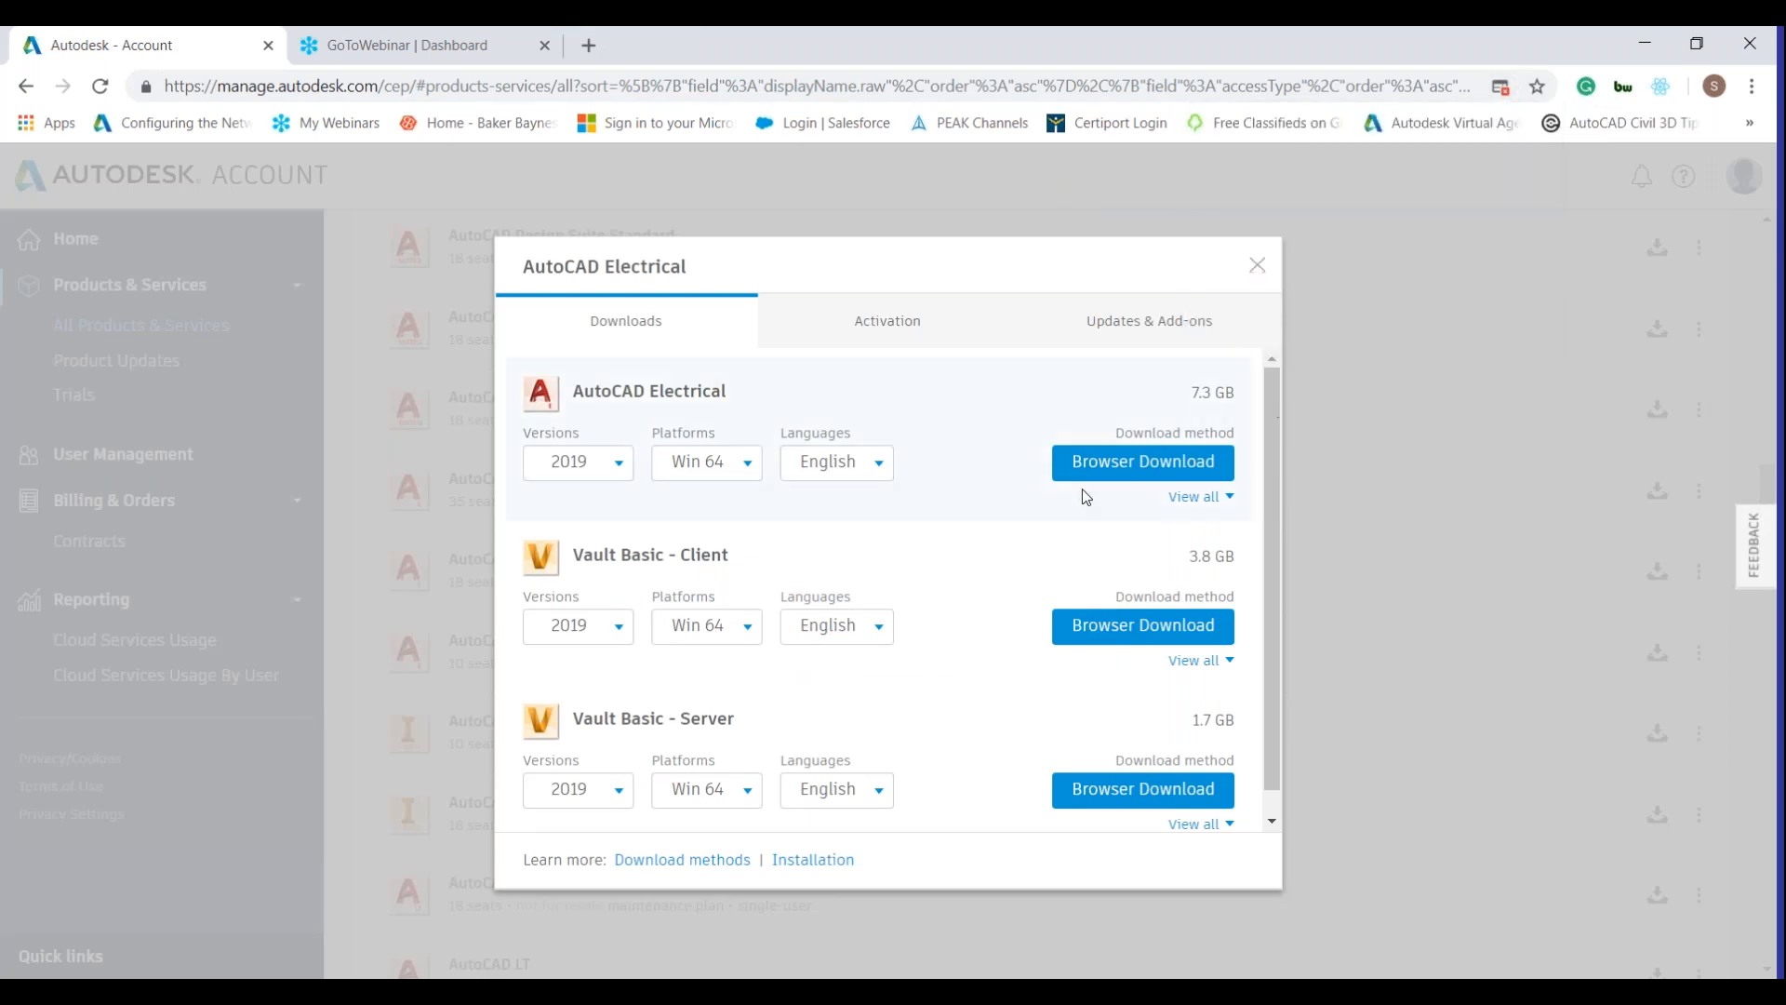
left_click(1085, 459)
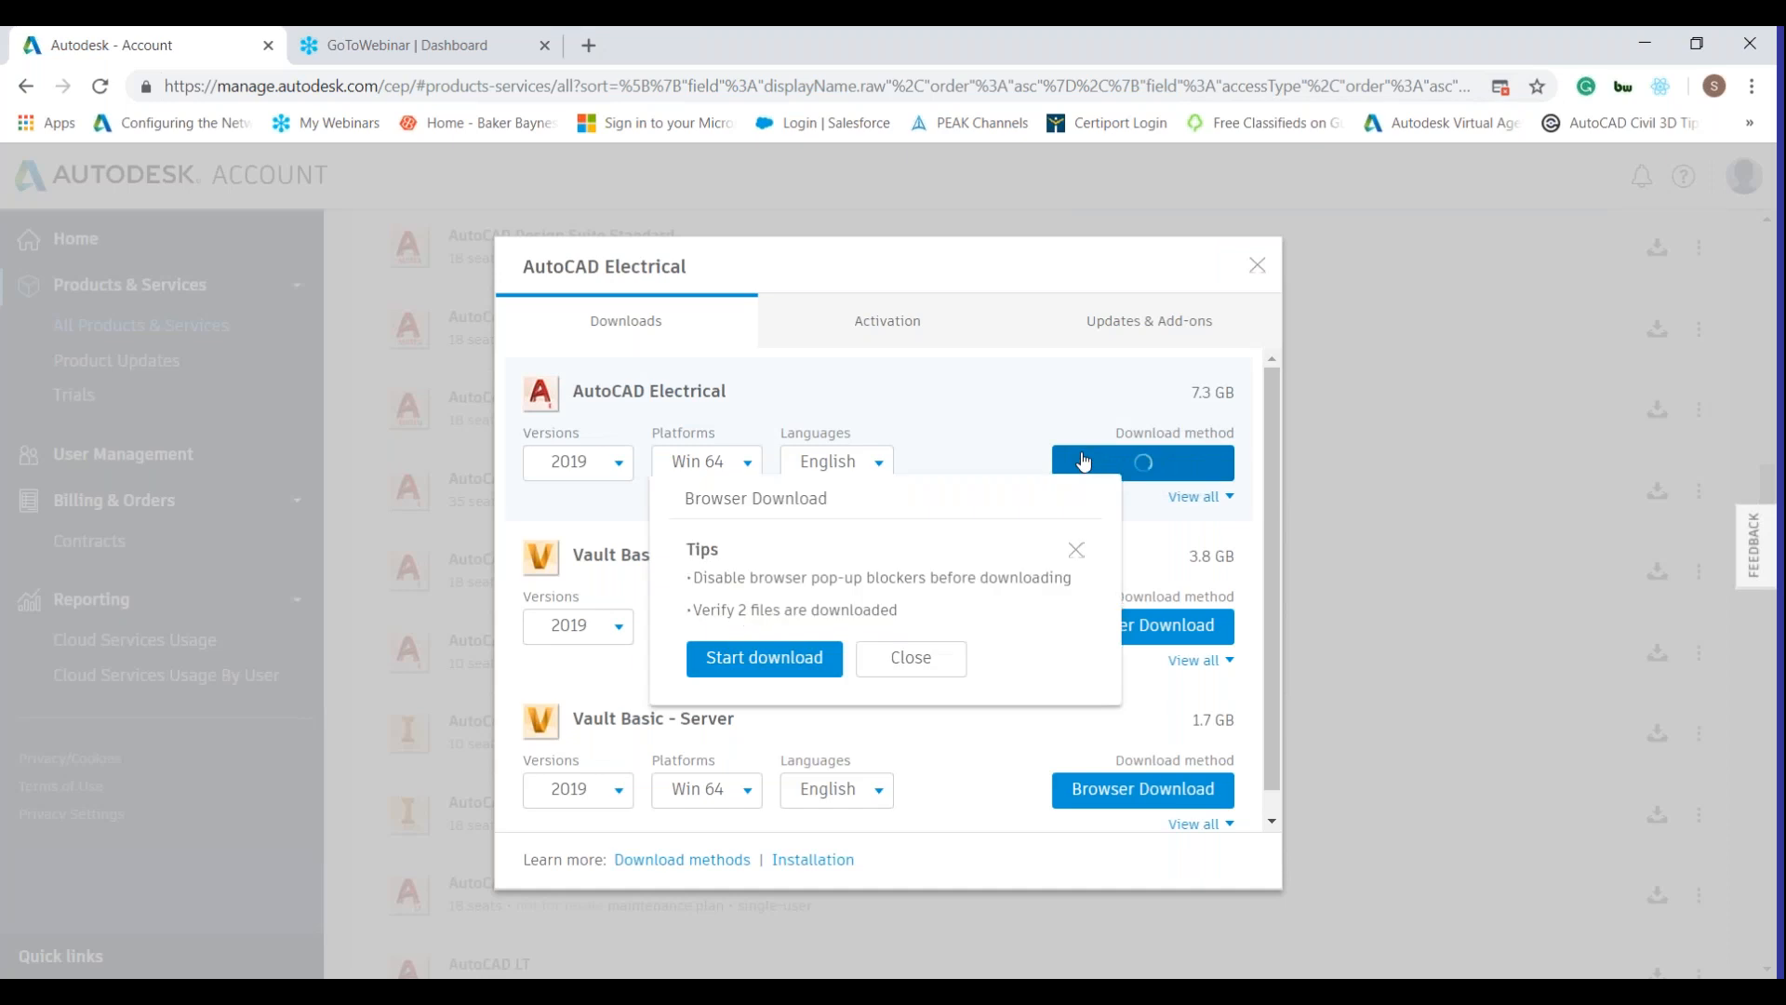
left_click(730, 665)
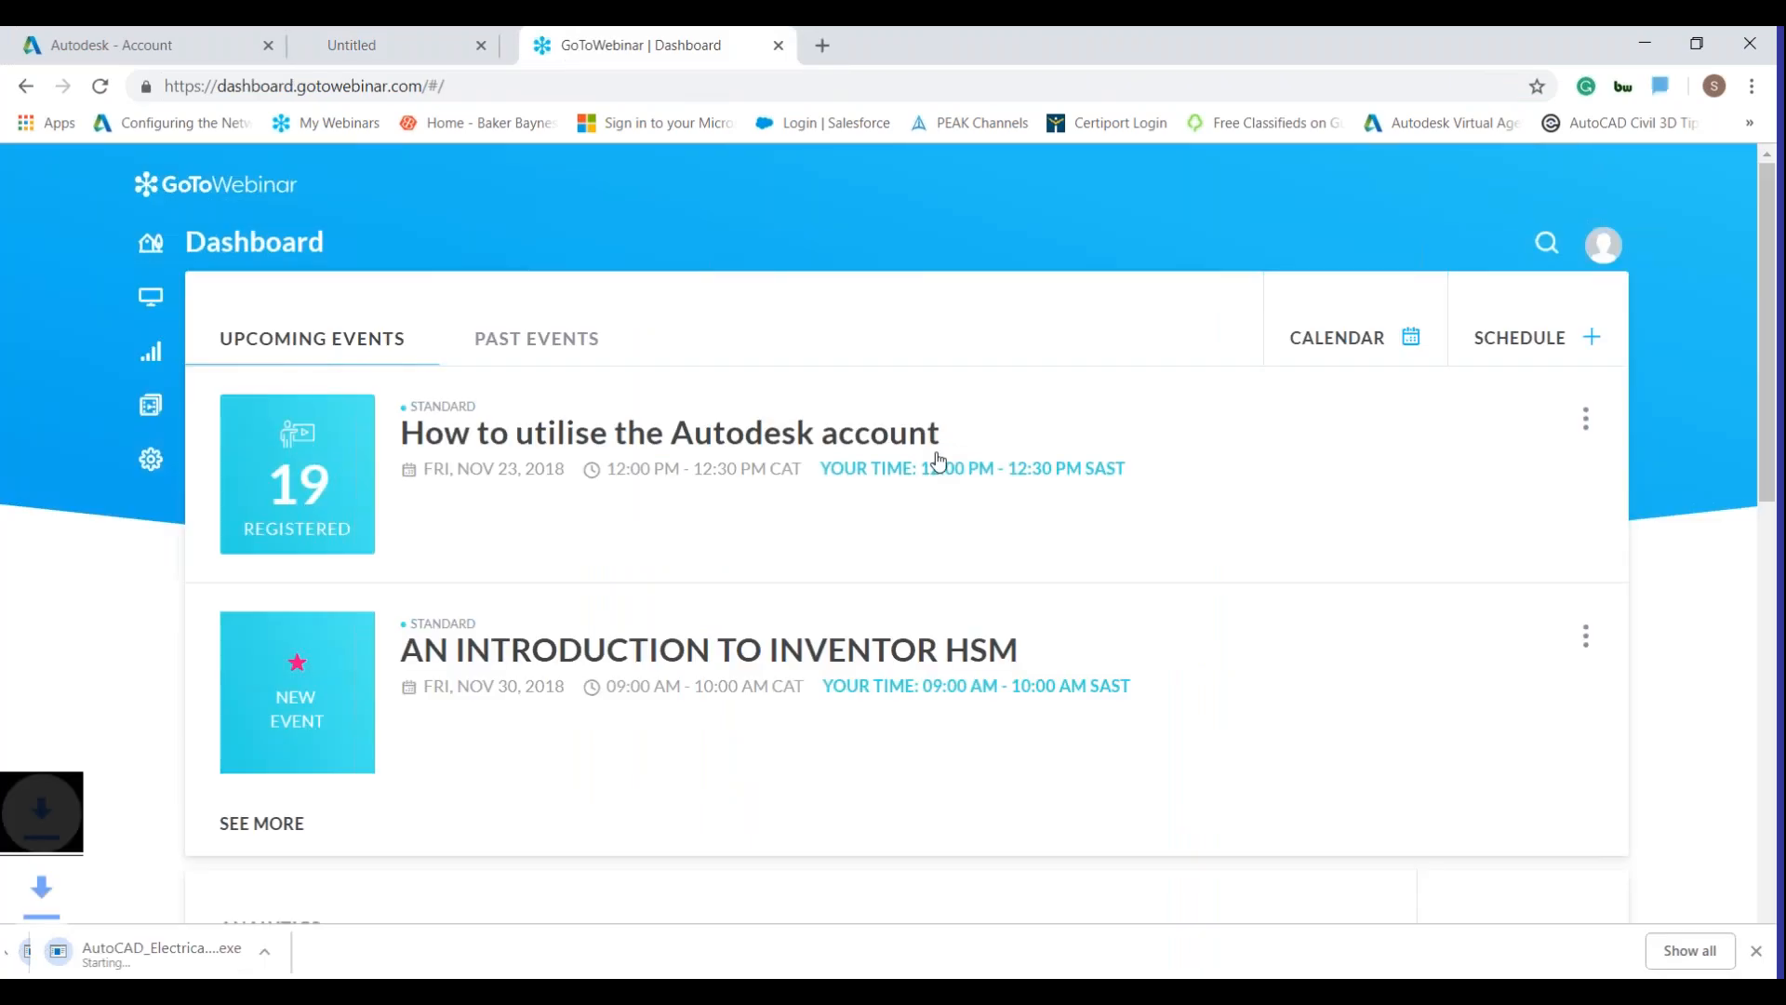
Open chrome://downloads to see both AutoCAD Electrical installer parts downloading.
left_click(1695, 951)
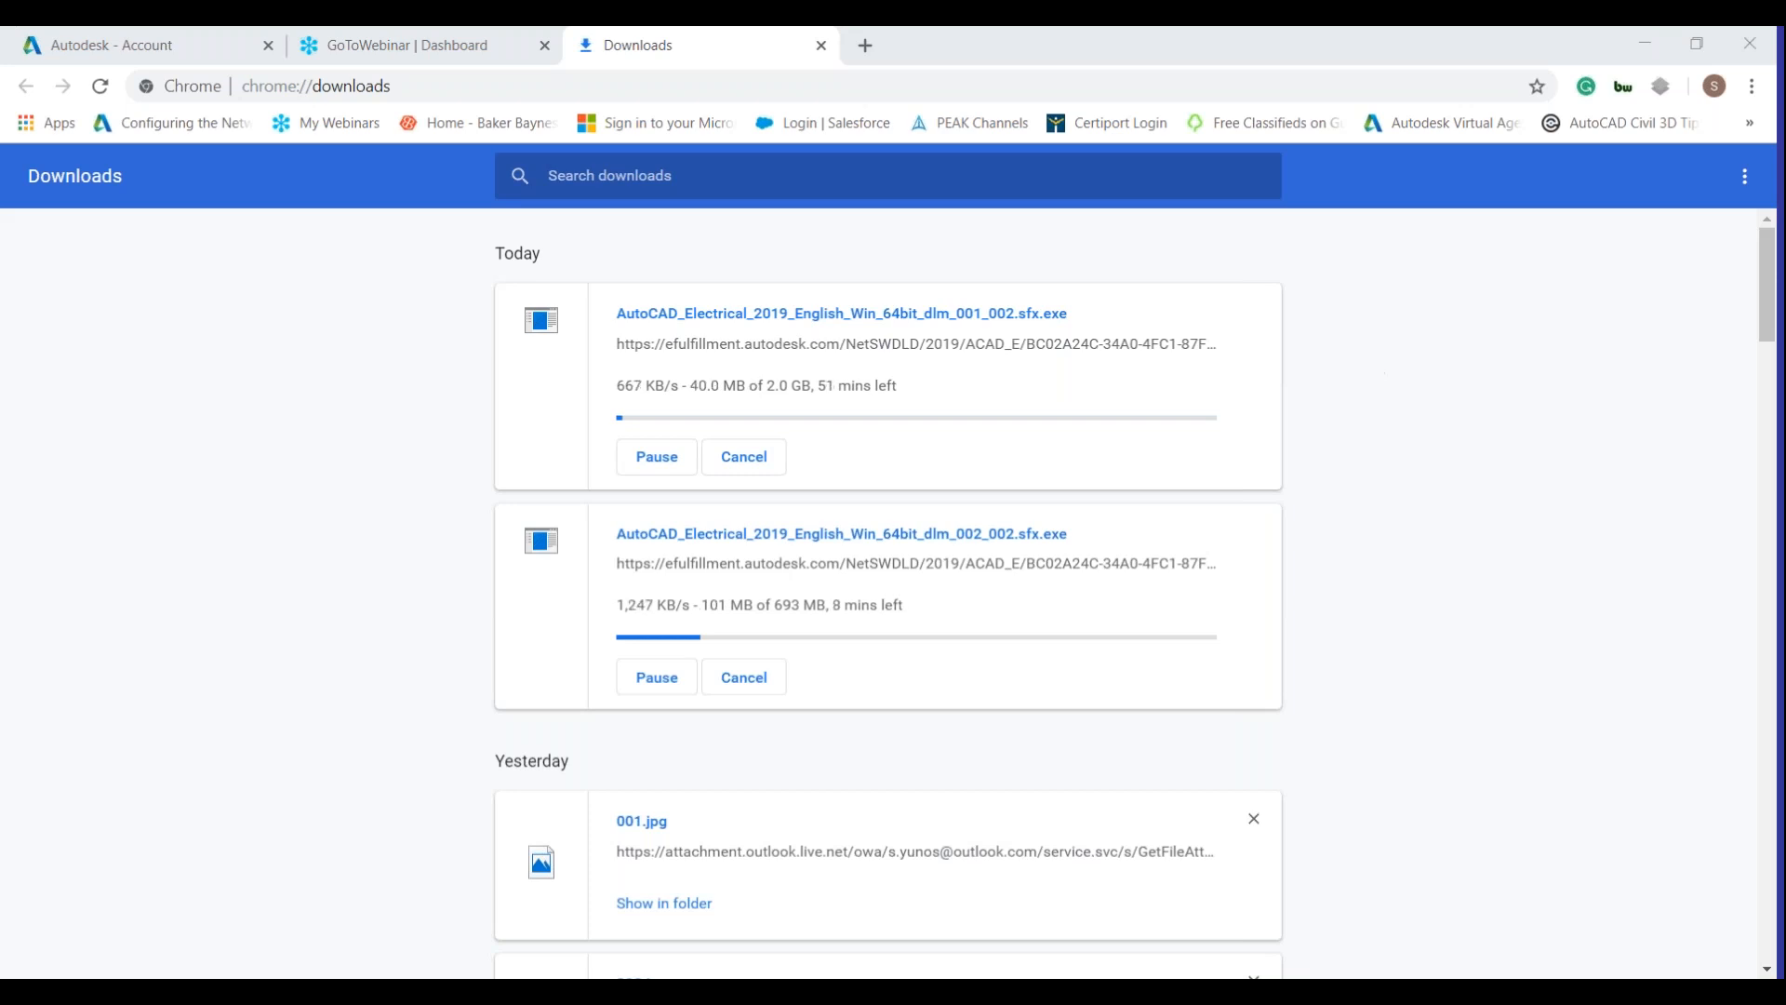
Pause both AutoCAD Electrical installer downloads and return to the Autodesk - Account tab.
left_click(658, 457)
left_click(657, 677)
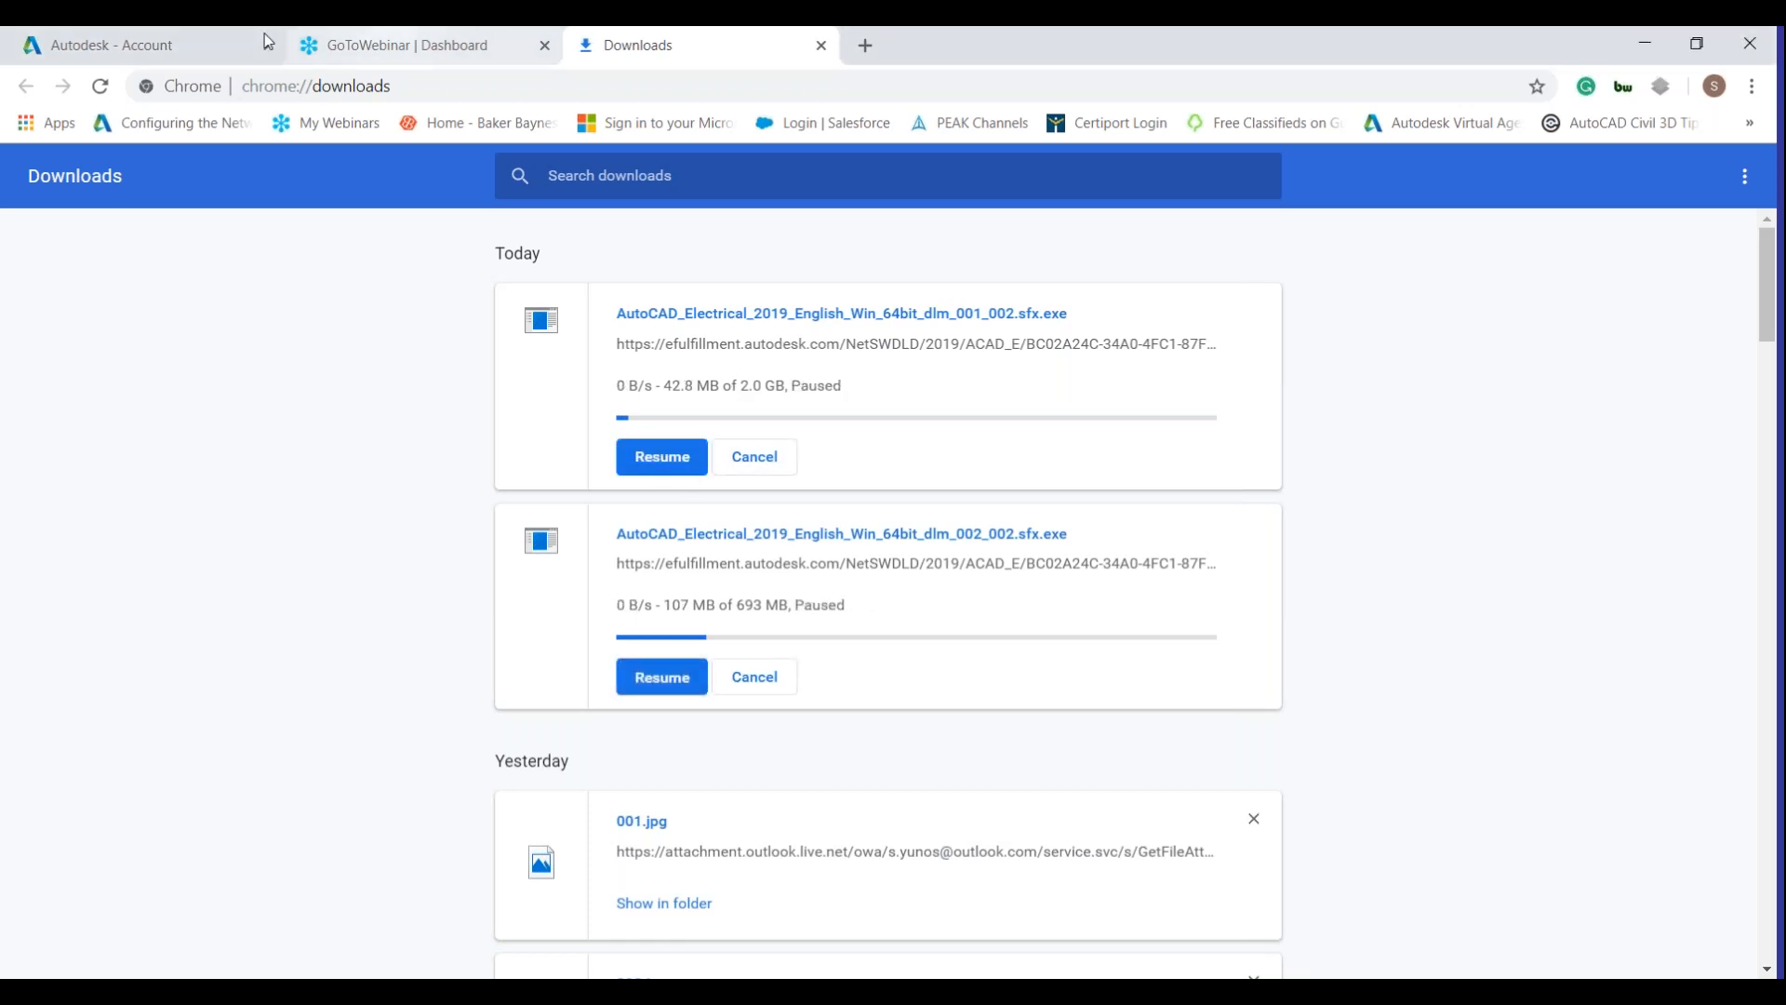
left_click(170, 35)
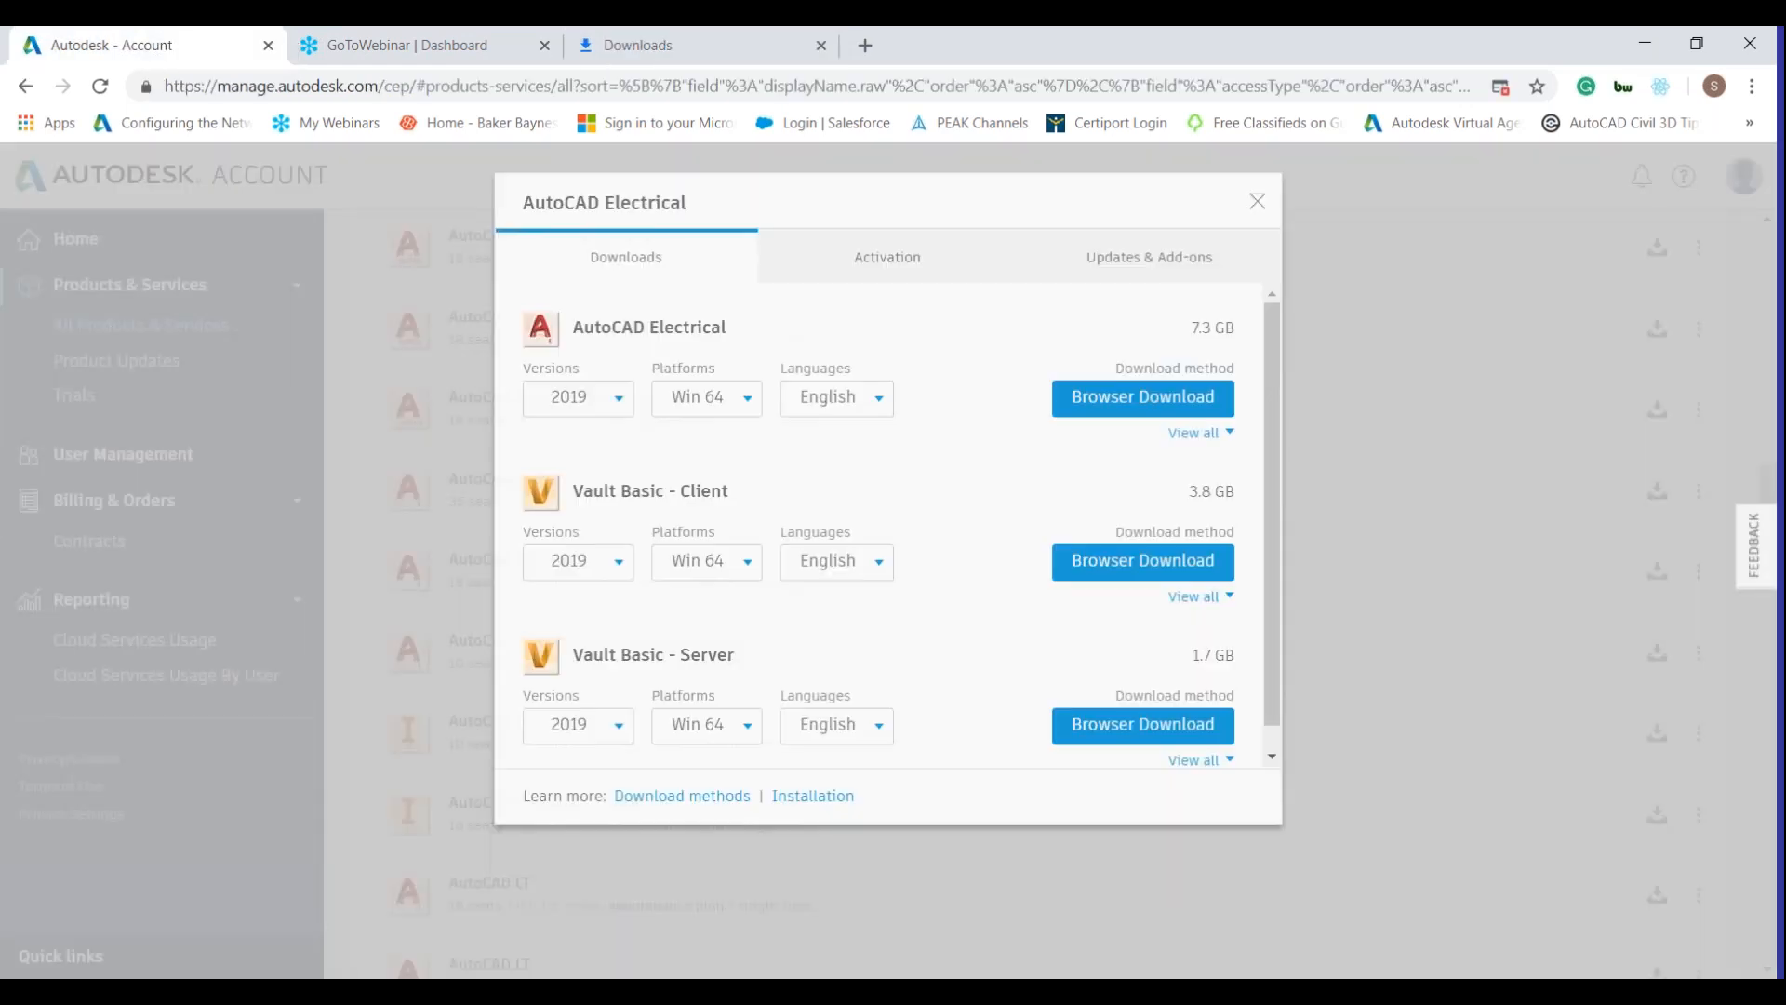
Close the AutoCAD Electrical downloads dialog and go to User Management to see its 12 users.
key("Escape")
scroll(642, 326, "up", 3)
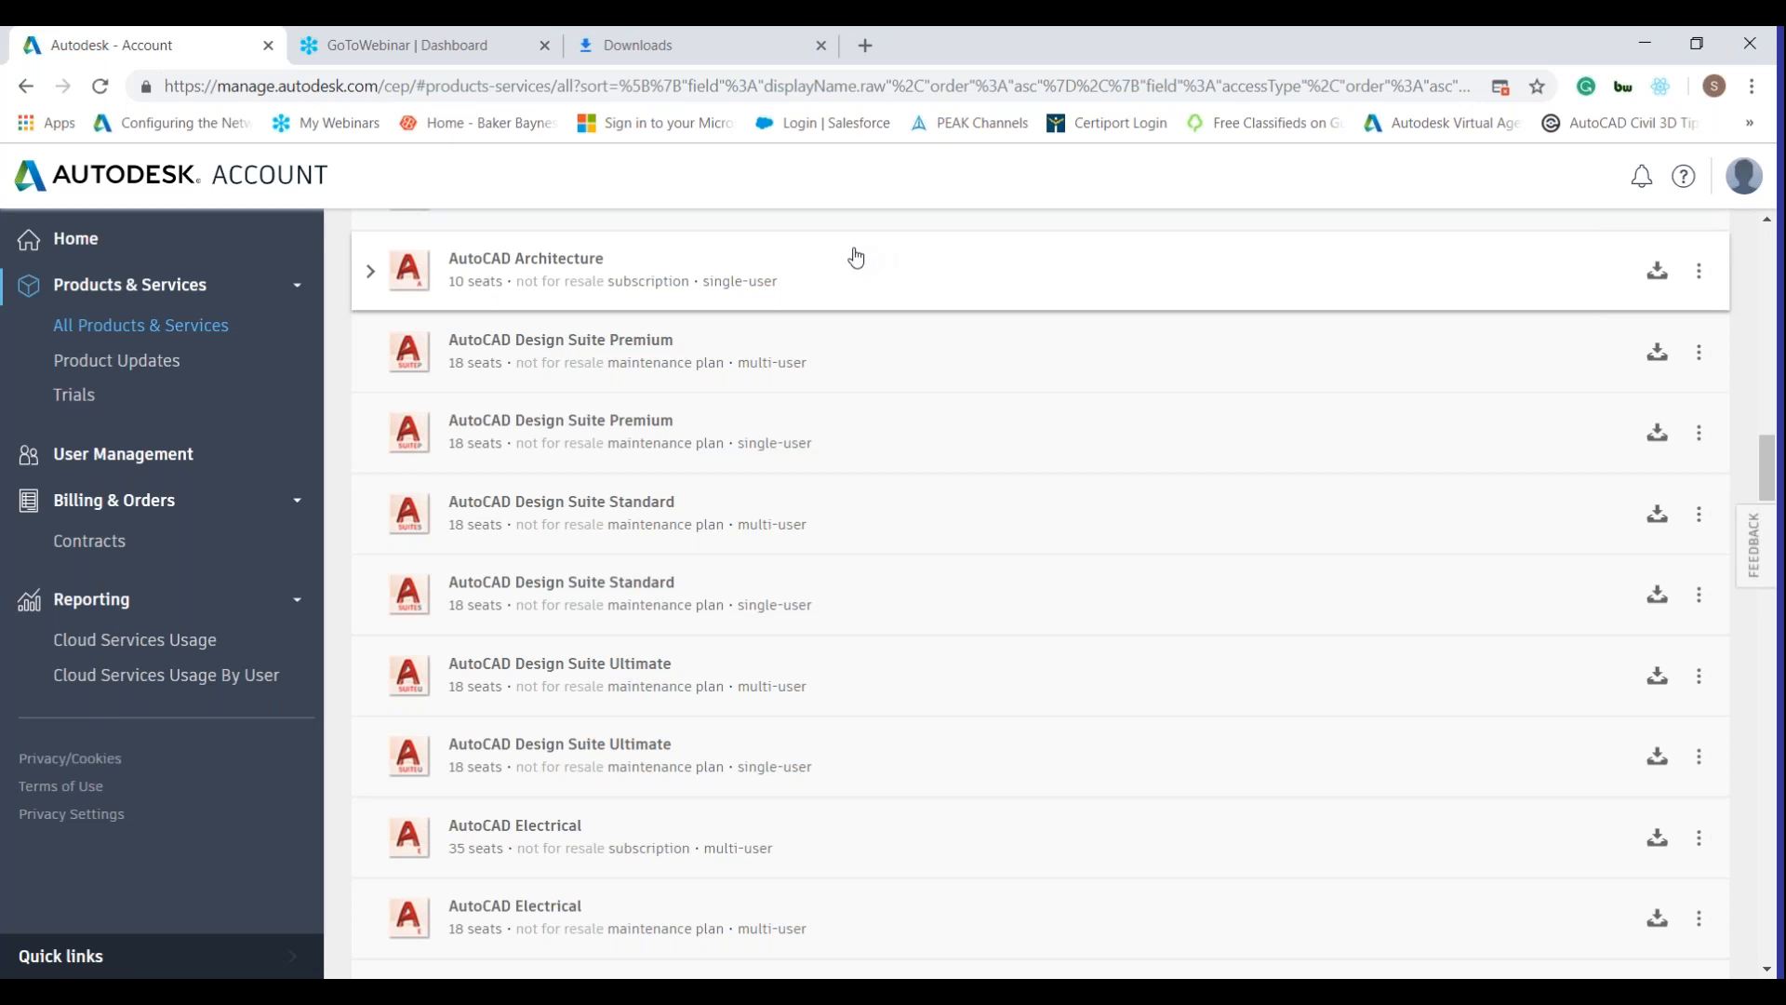
left_click(147, 456)
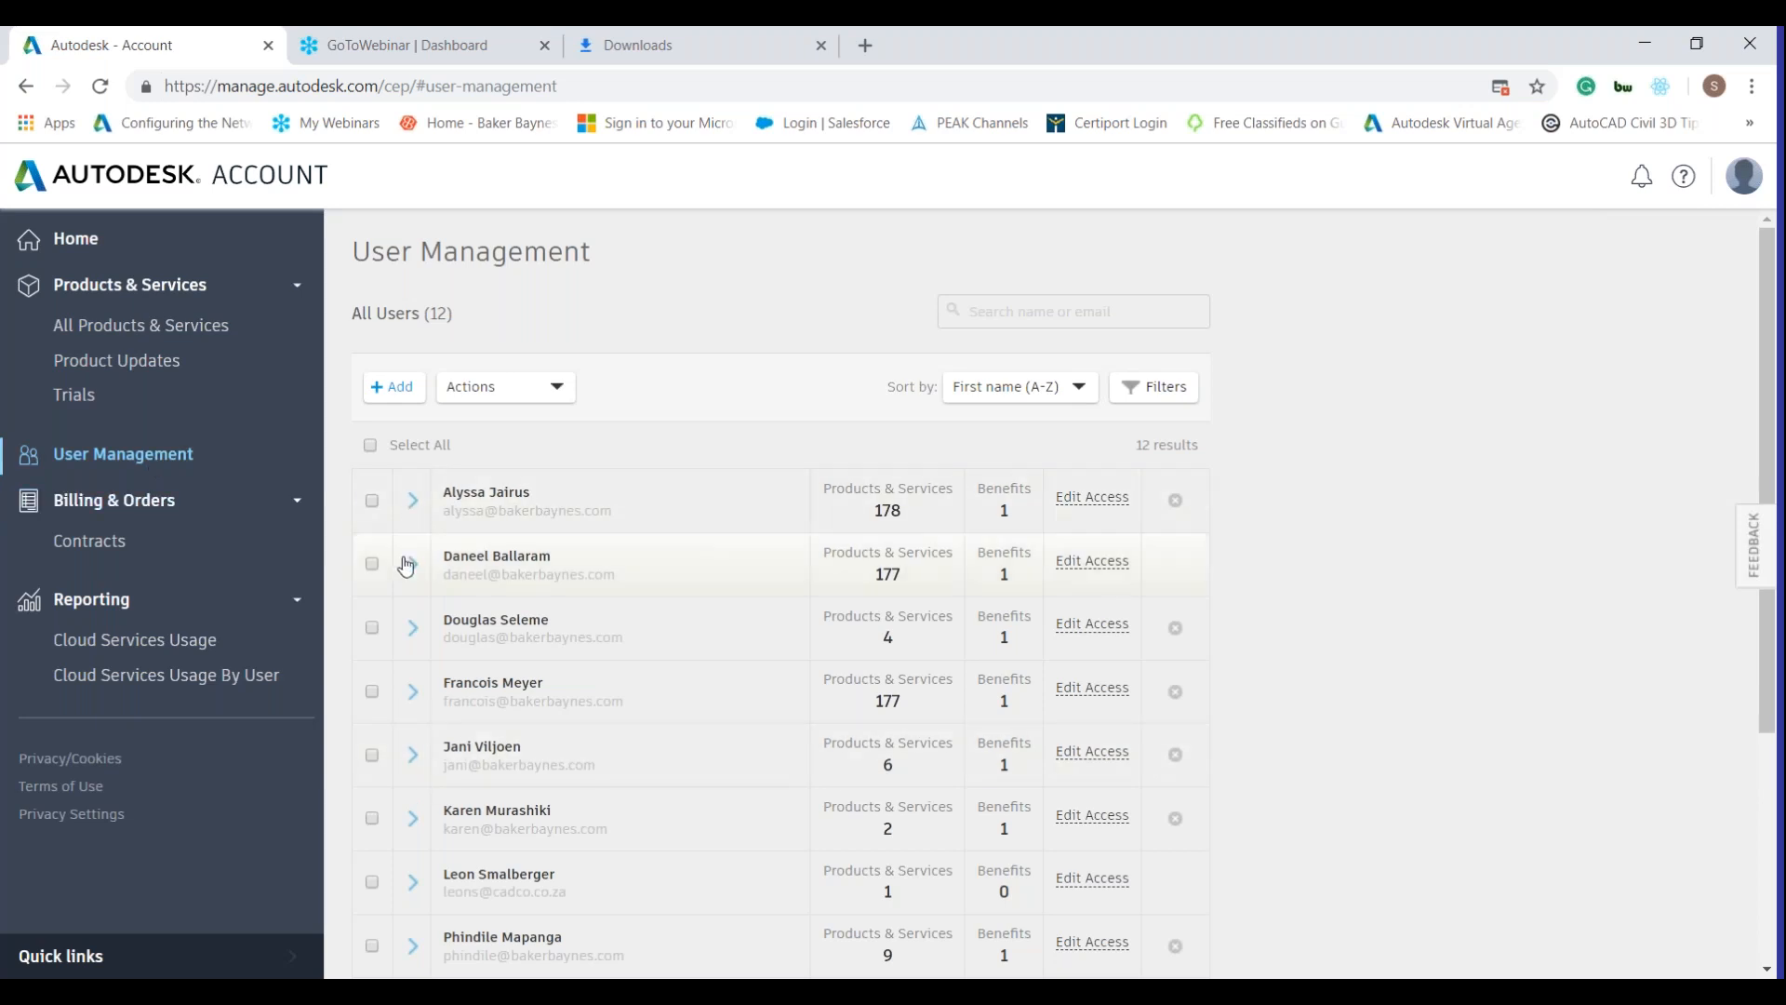
left_click(437, 561)
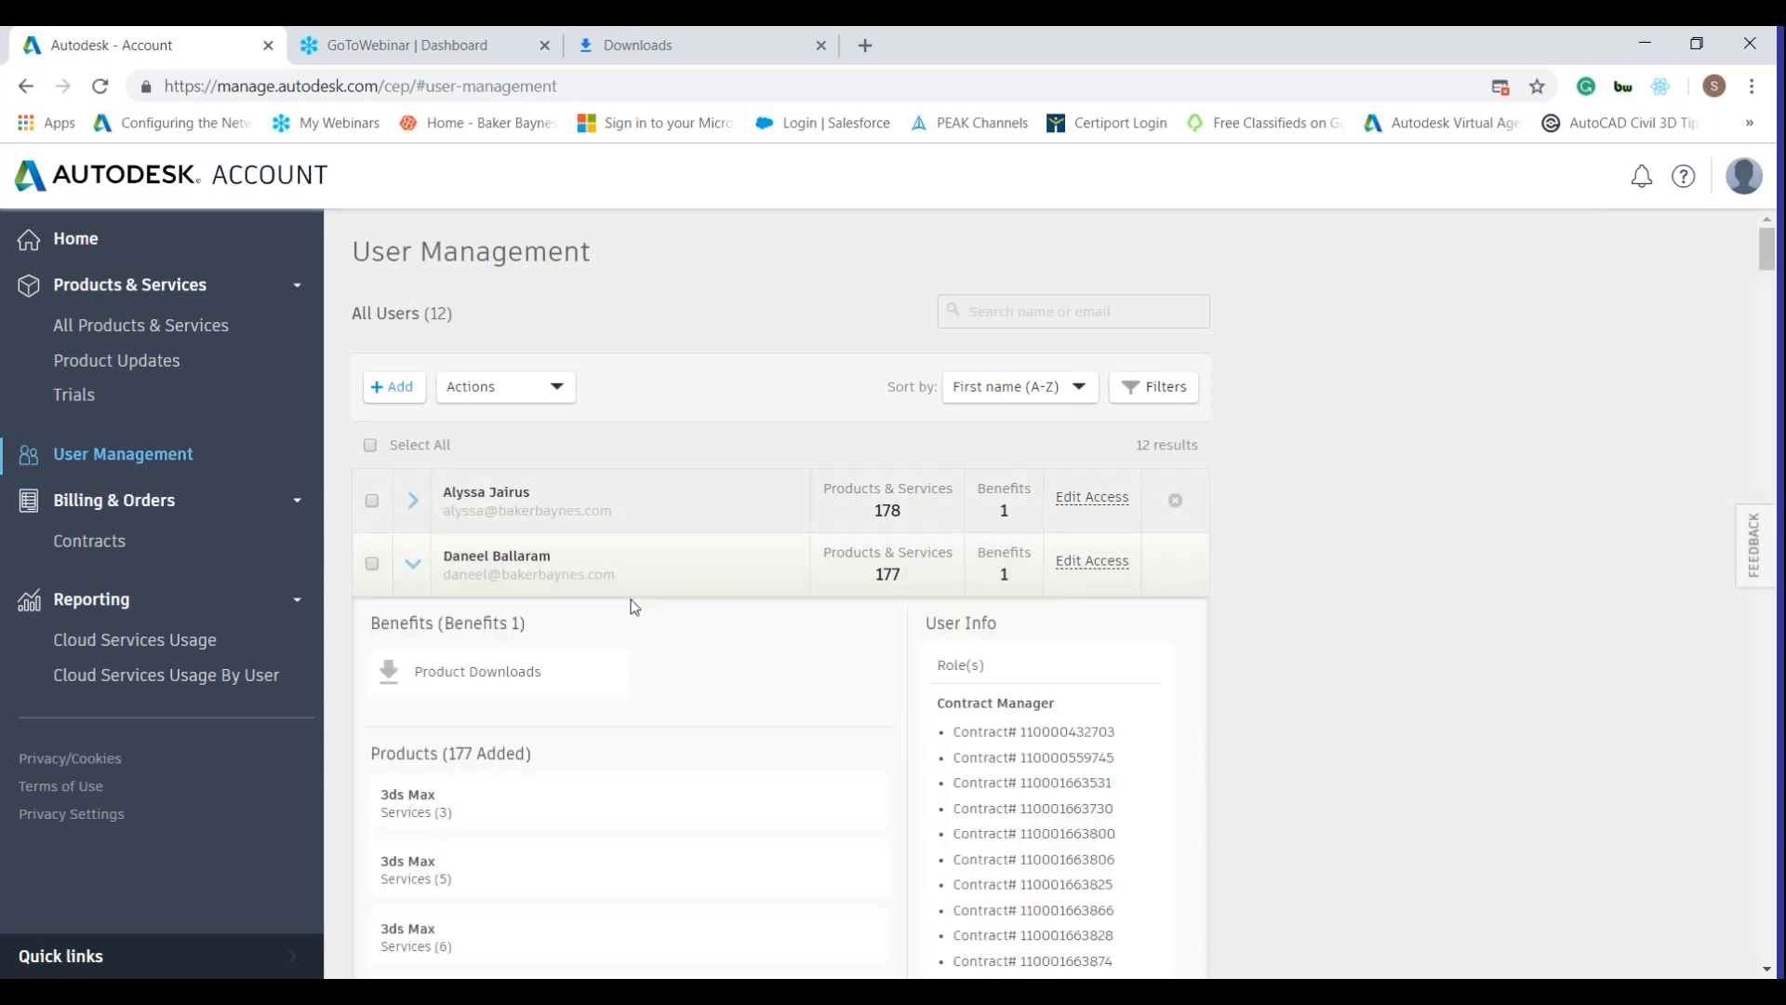
left_click(588, 551)
left_click(1081, 563)
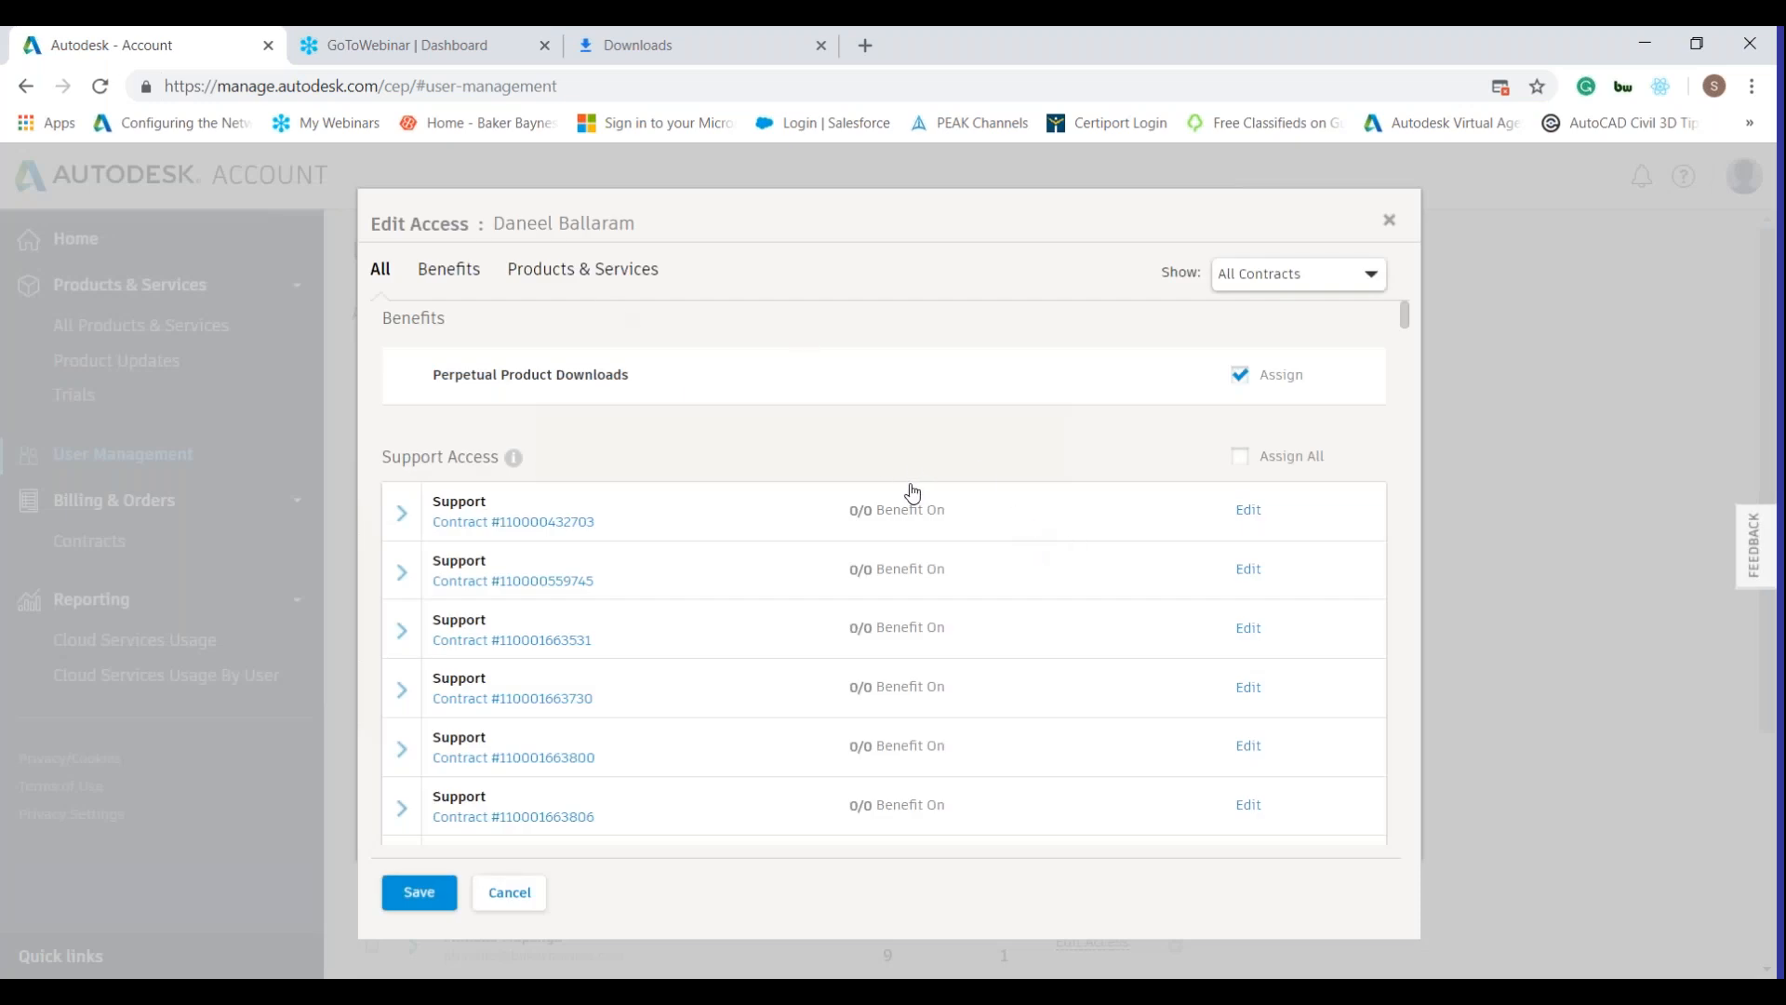
scroll(916, 498, "down", 5)
scroll(904, 517, "down", 10)
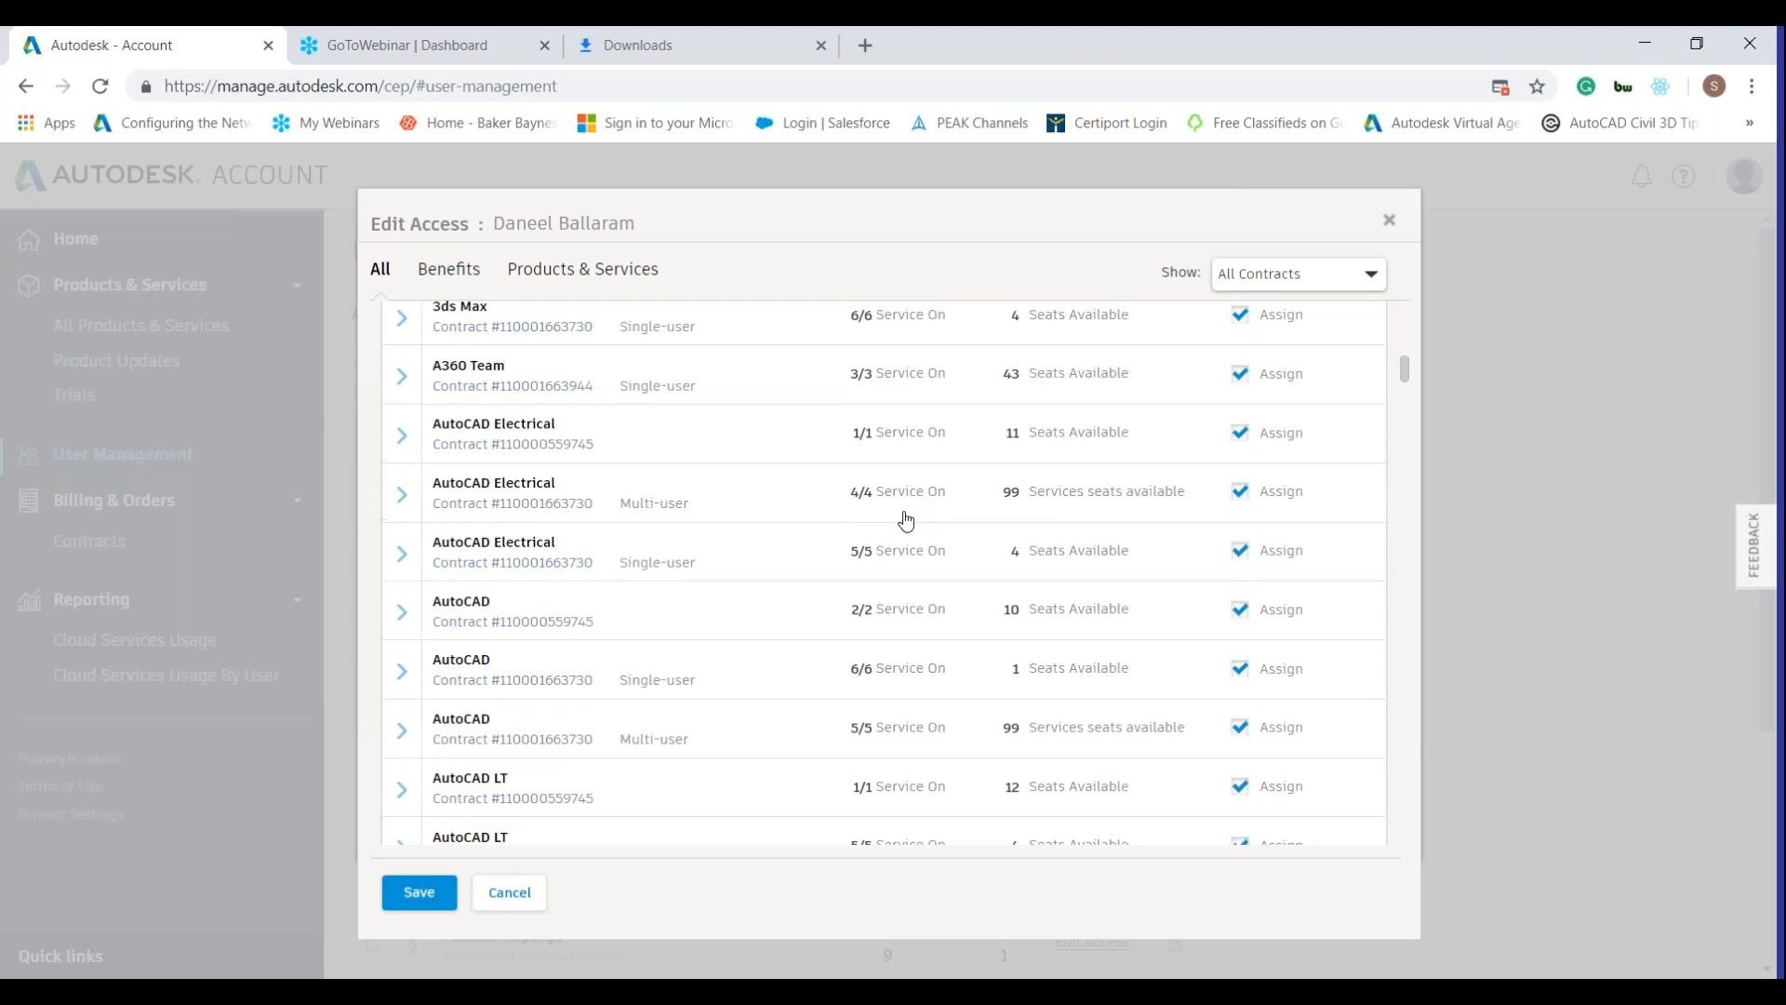
scroll(957, 474, "up", 7)
scroll(1188, 570, "up", 8)
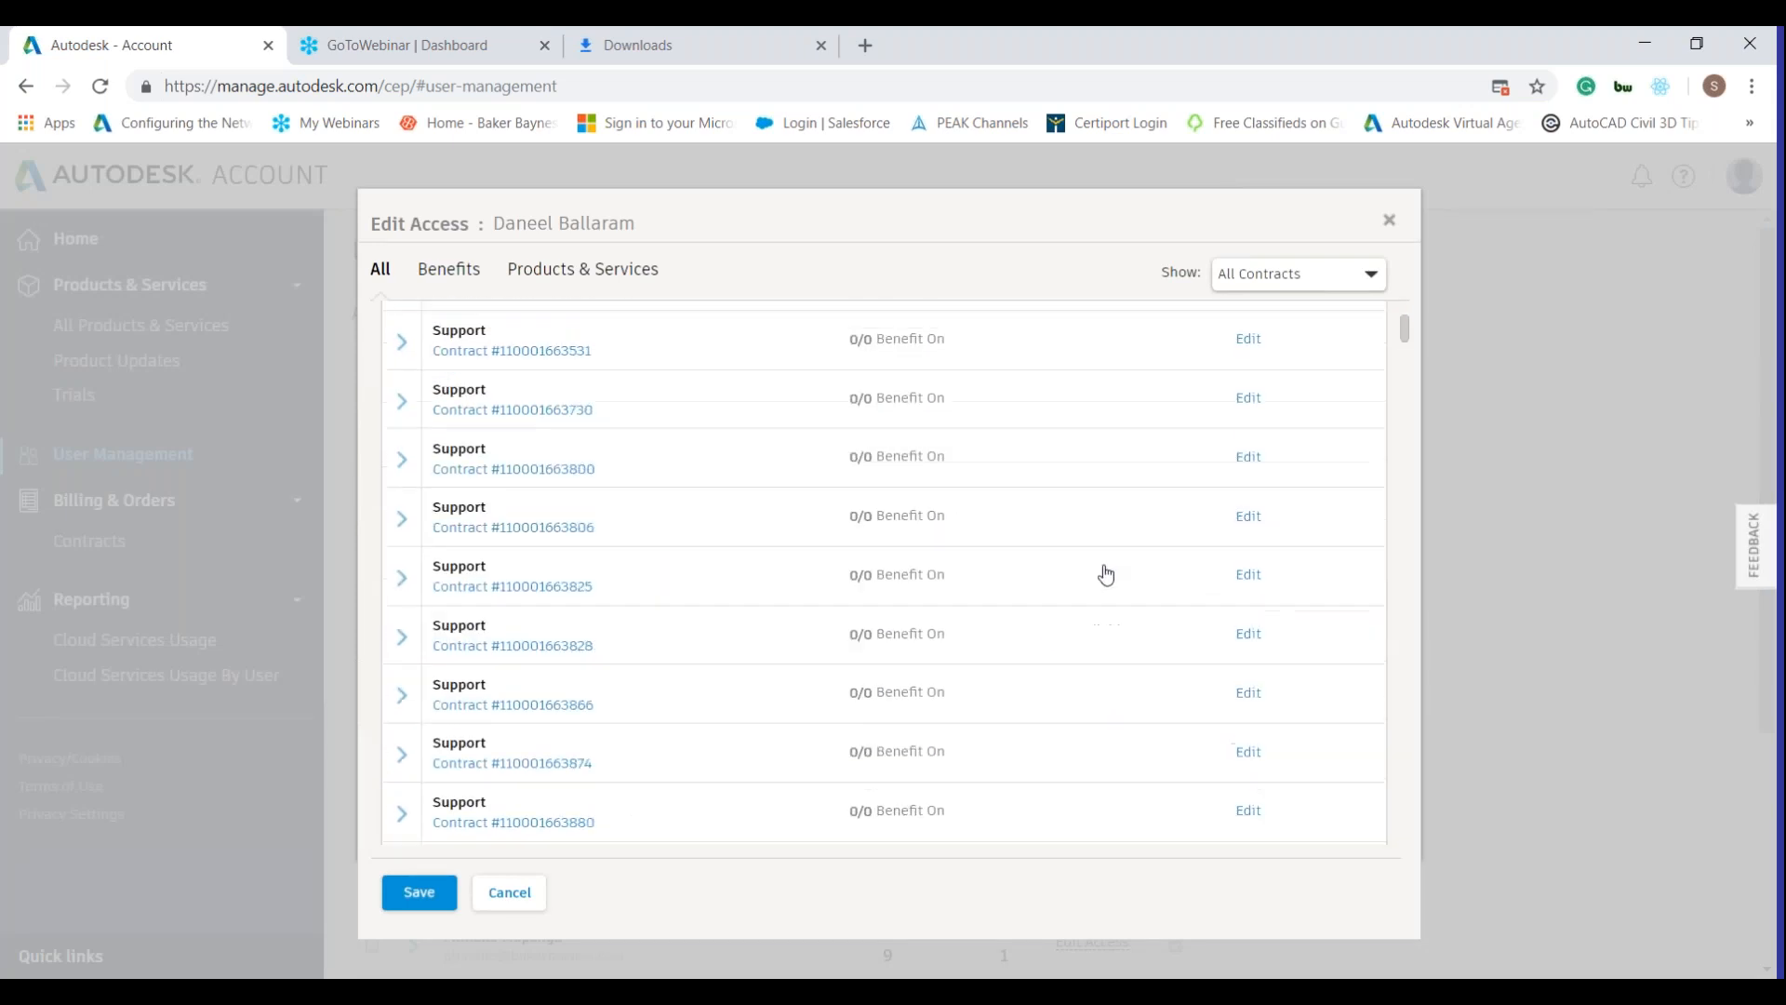
scroll(1043, 543, "down", 3)
scroll(1044, 542, "up", 3)
scroll(1037, 549, "down", 8)
scroll(1039, 555, "up", 2)
scroll(1039, 554, "down", 2)
scroll(1072, 562, "down", 2)
scroll(1073, 553, "up", 4)
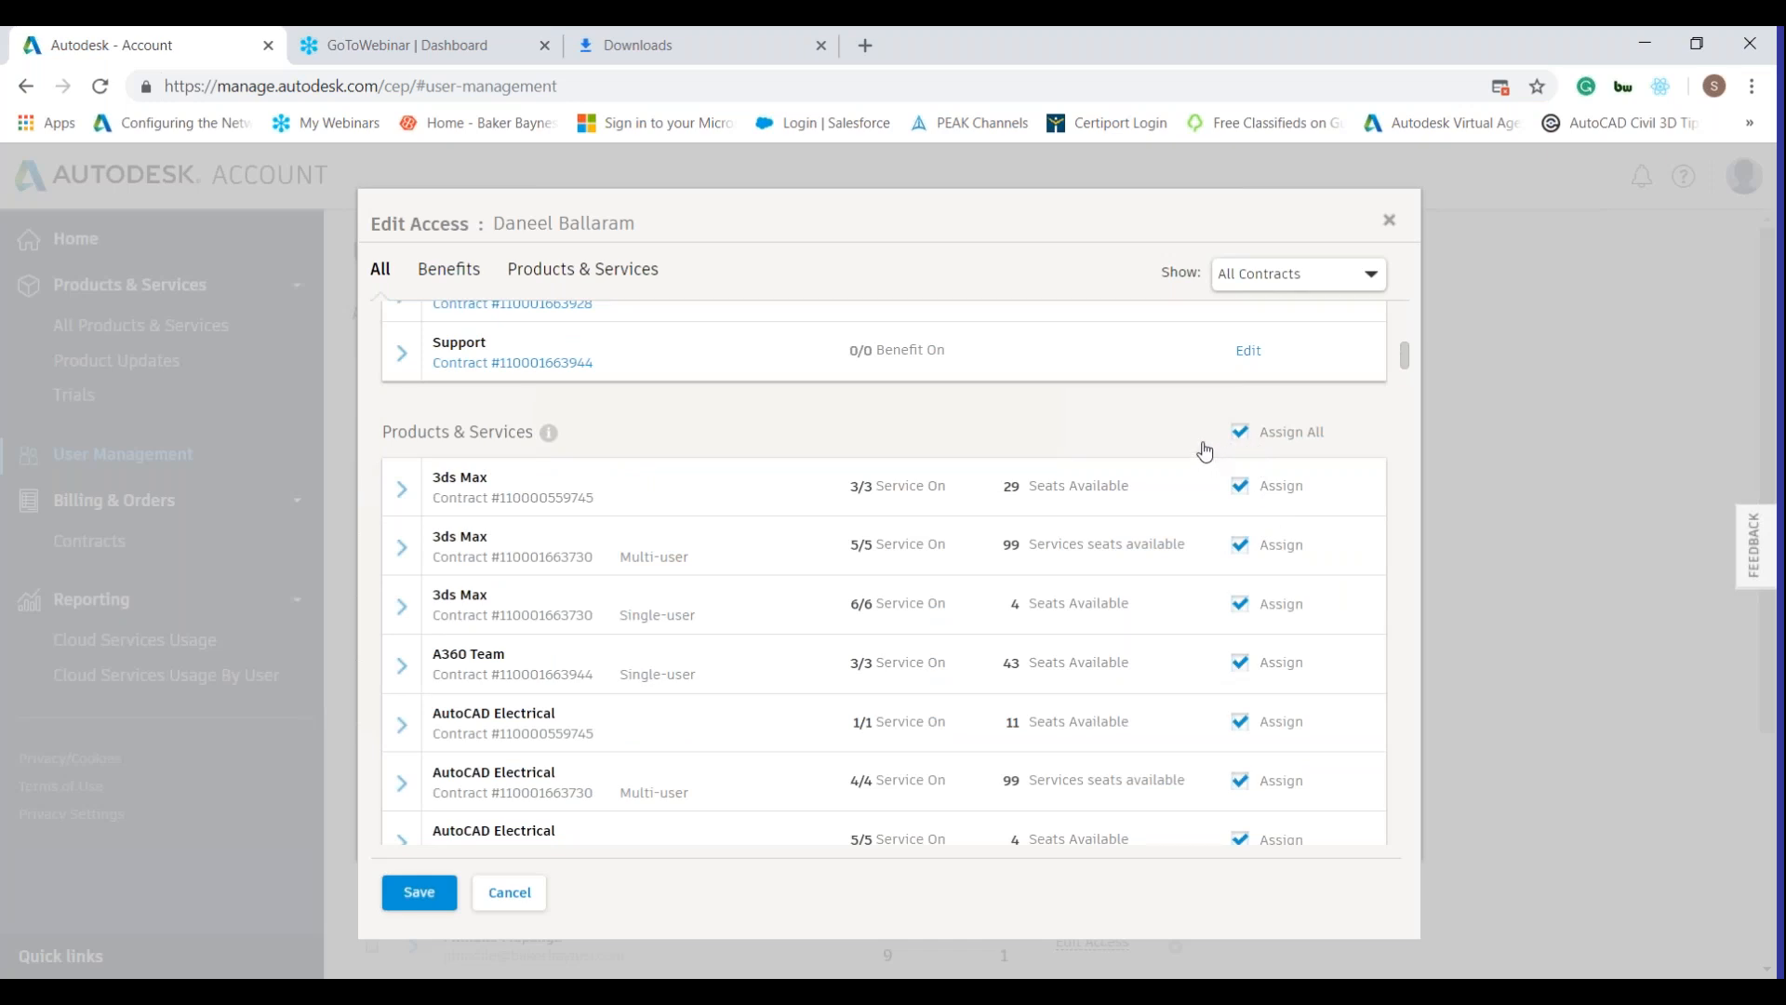
left_click(1387, 223)
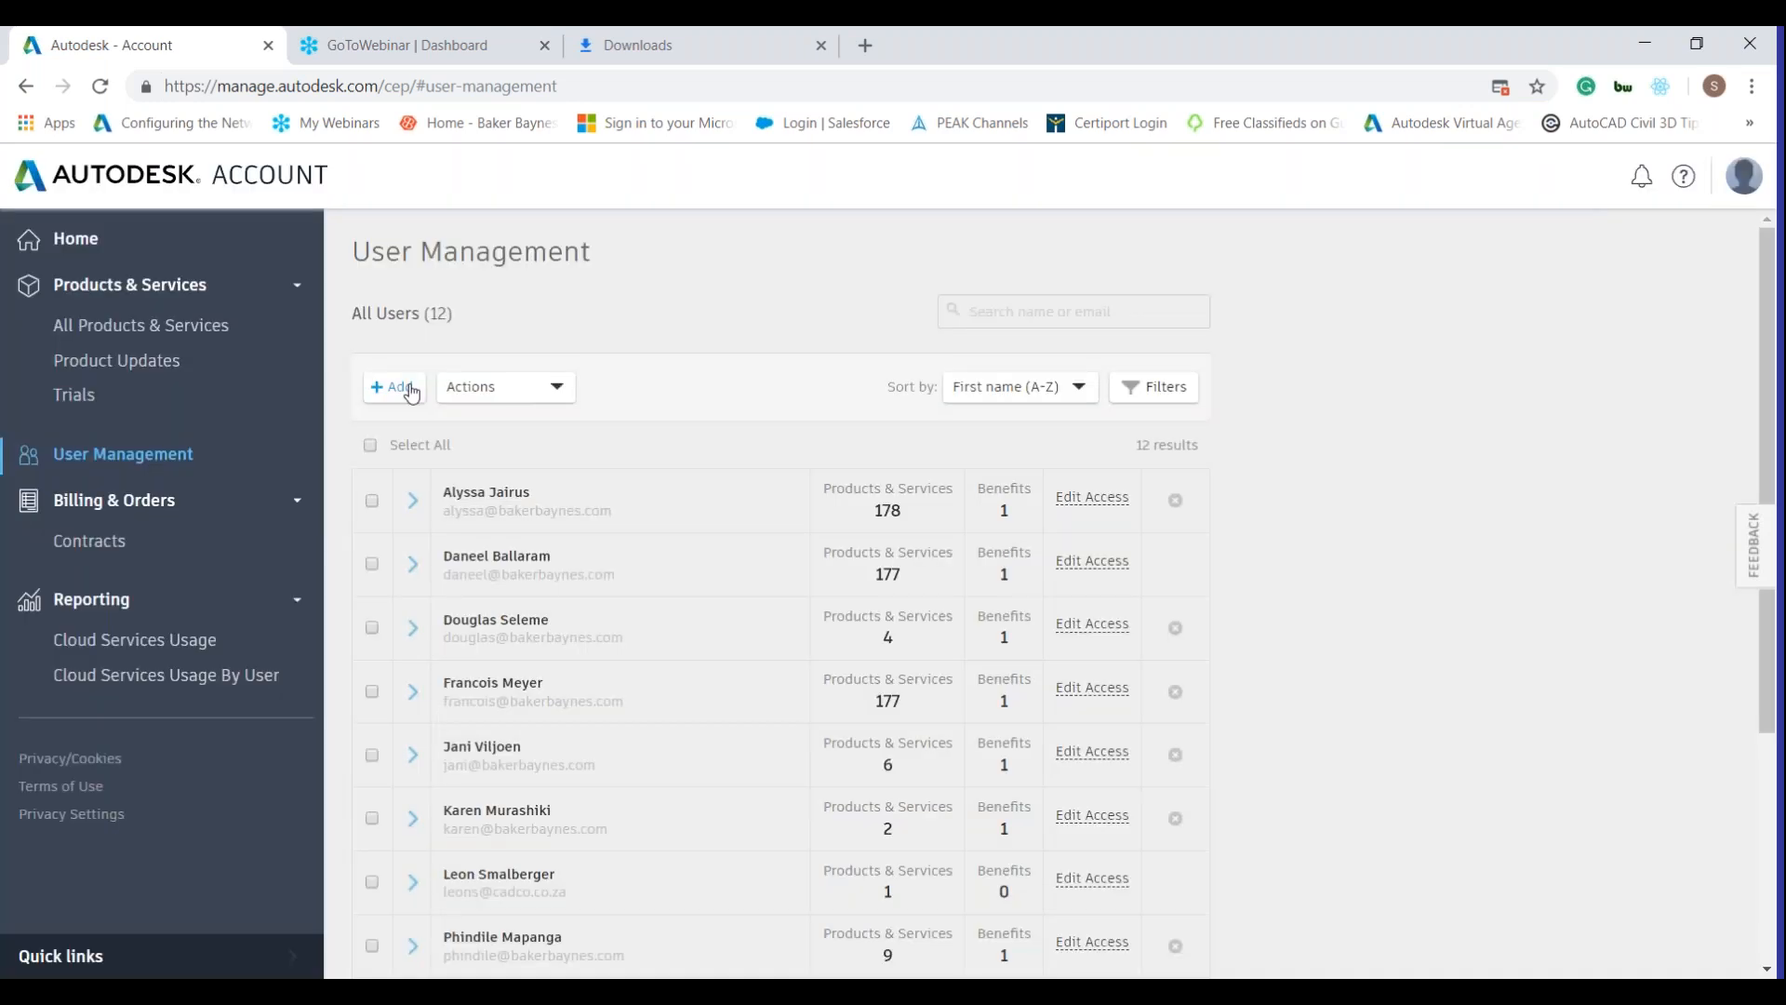
left_click(410, 388)
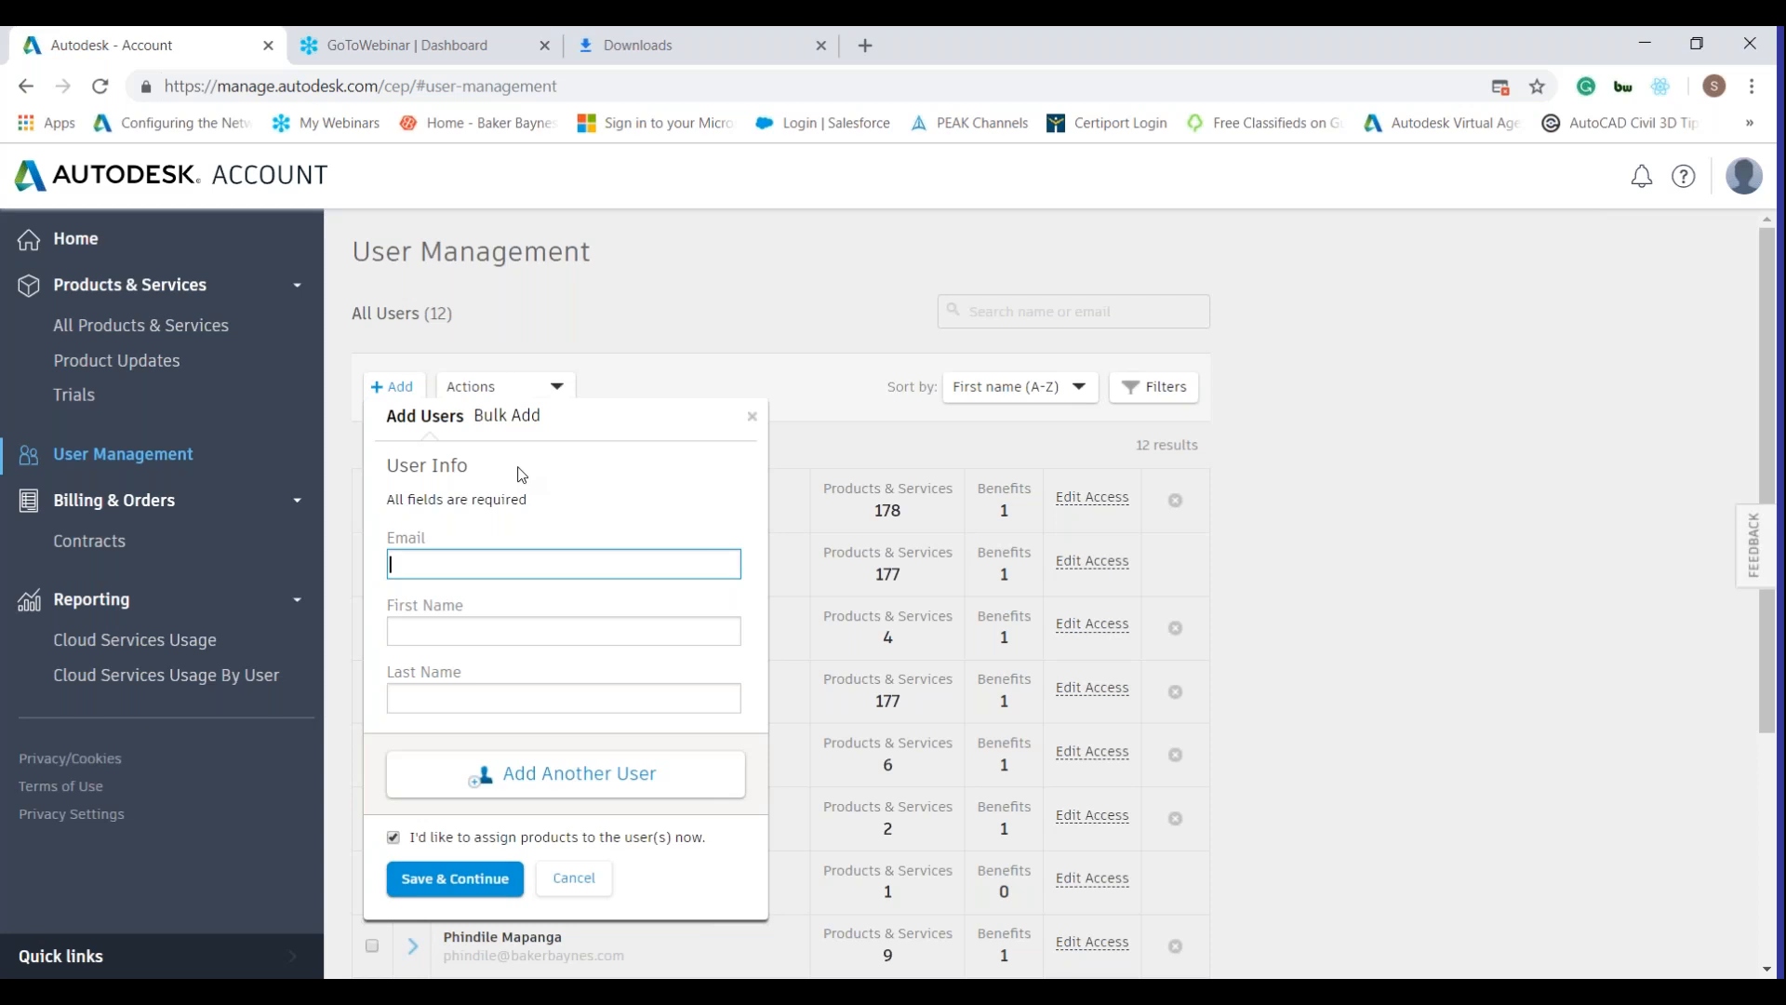
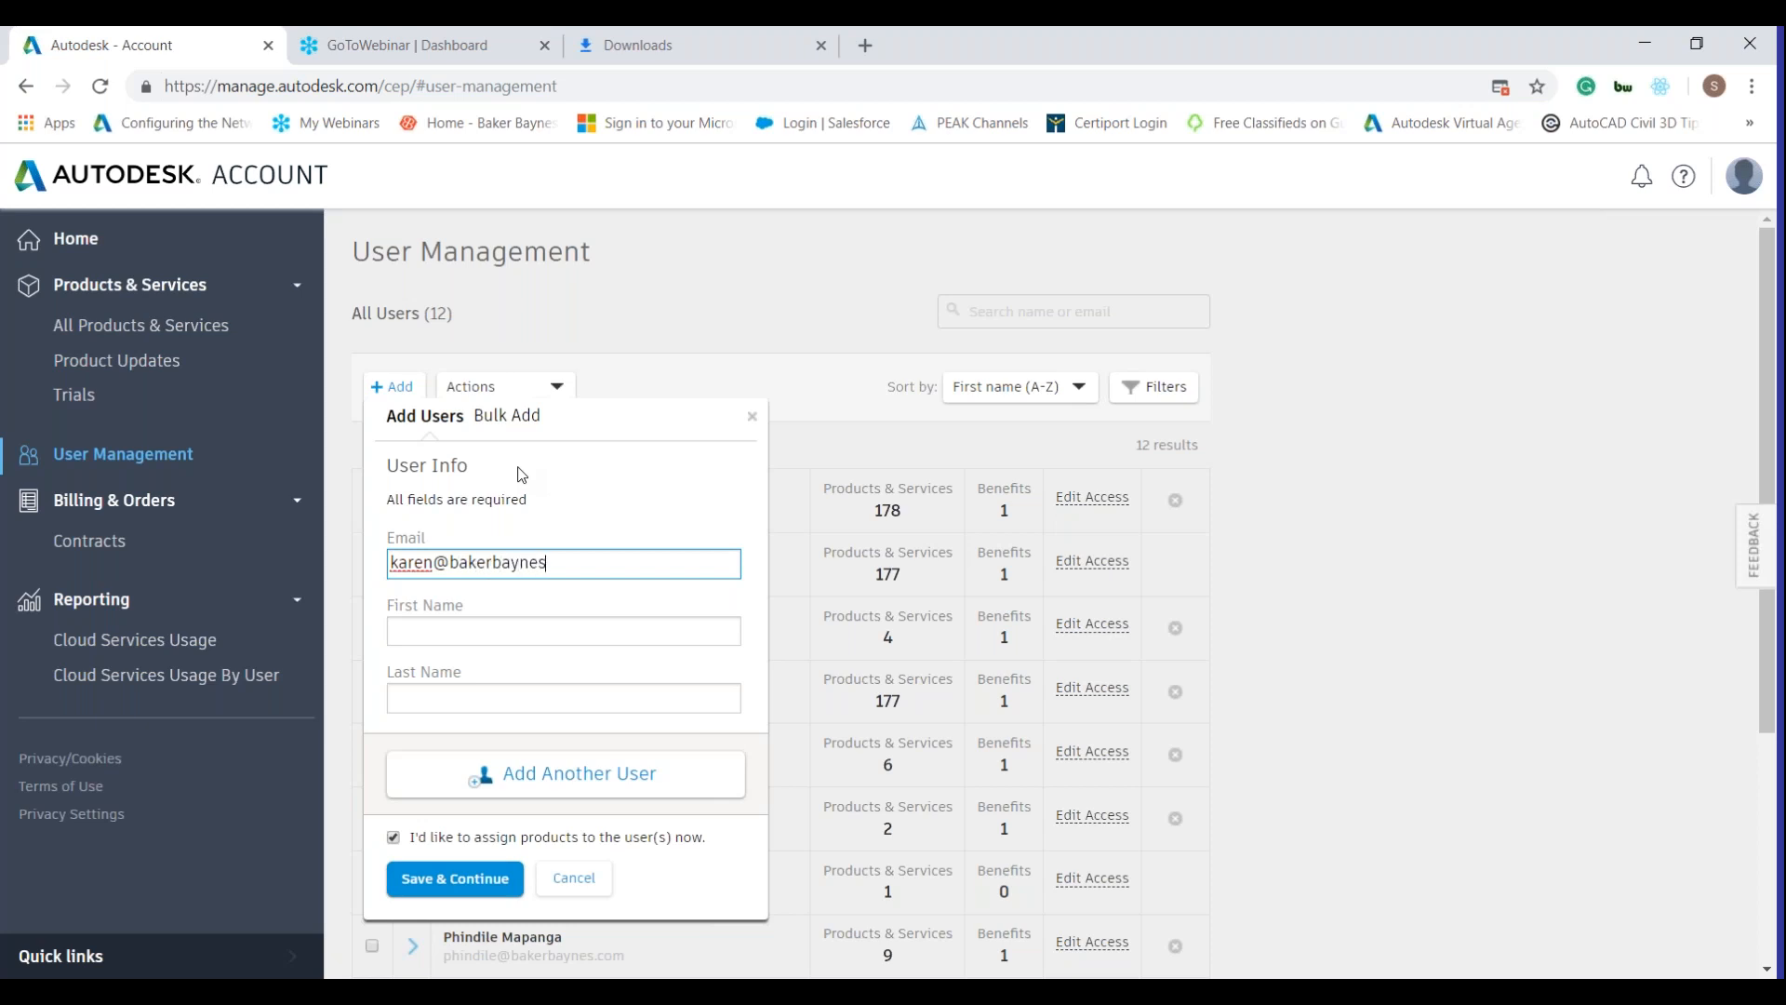
key("Tab")
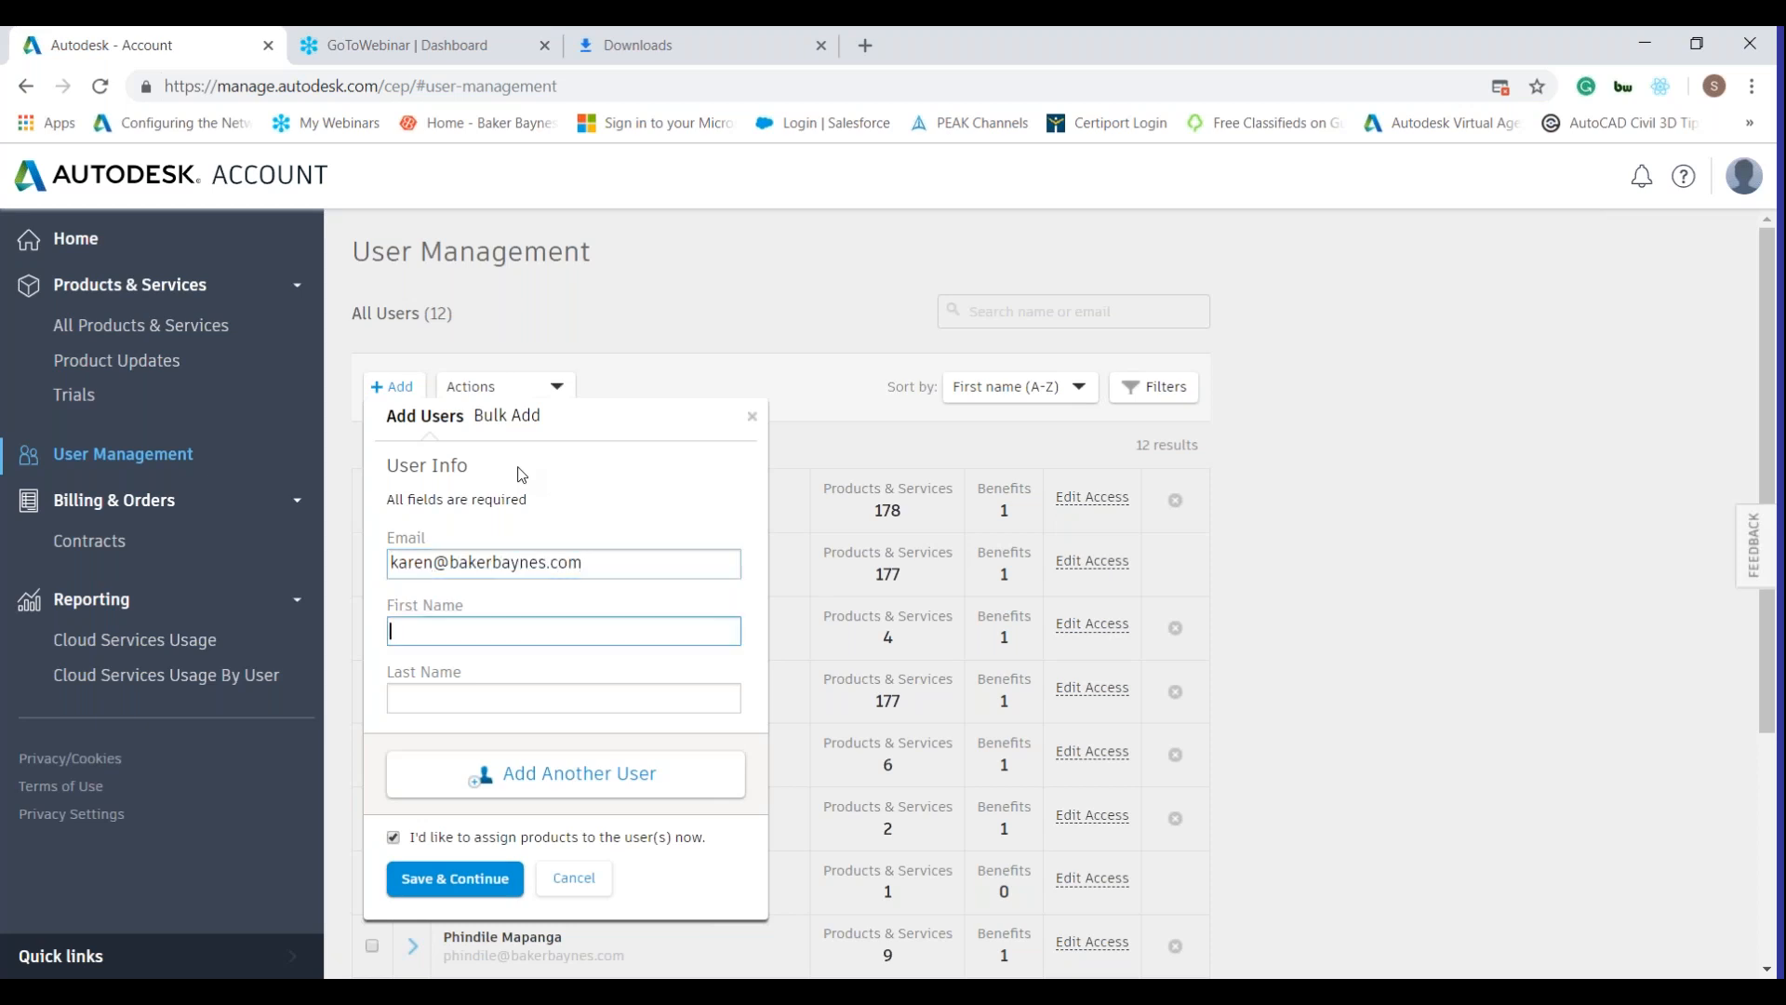
key("Tab")
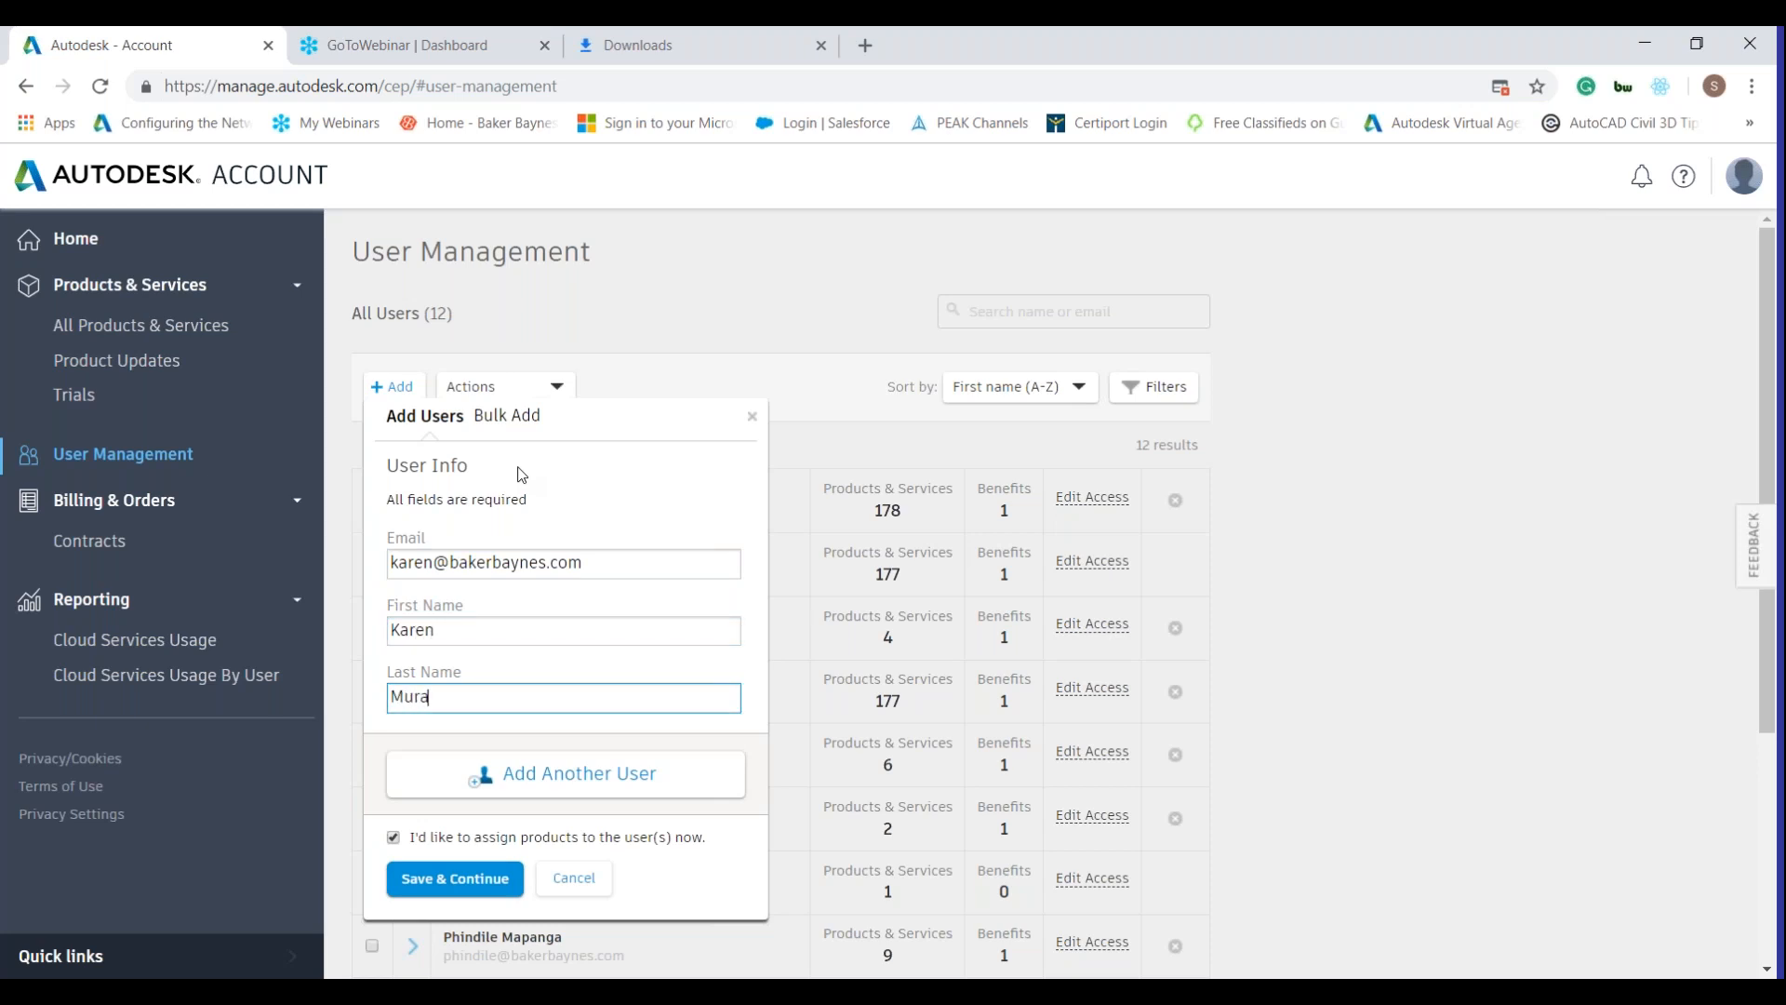
left_click(468, 879)
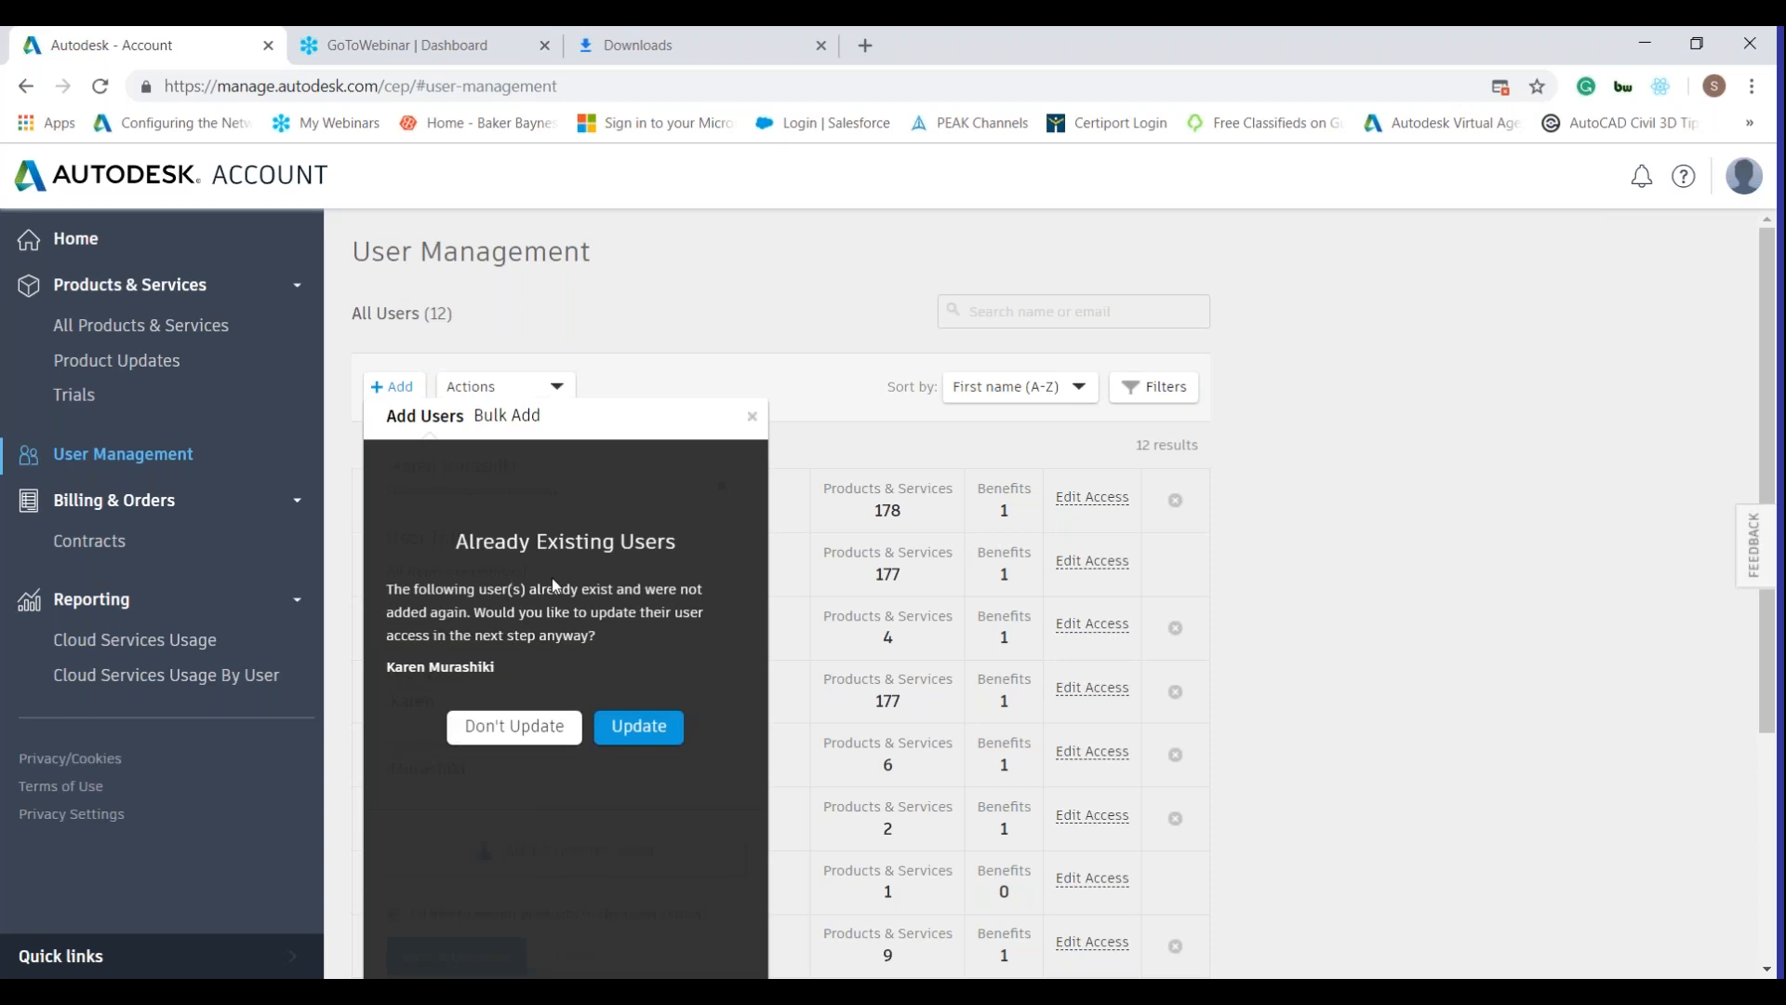
left_click(754, 424)
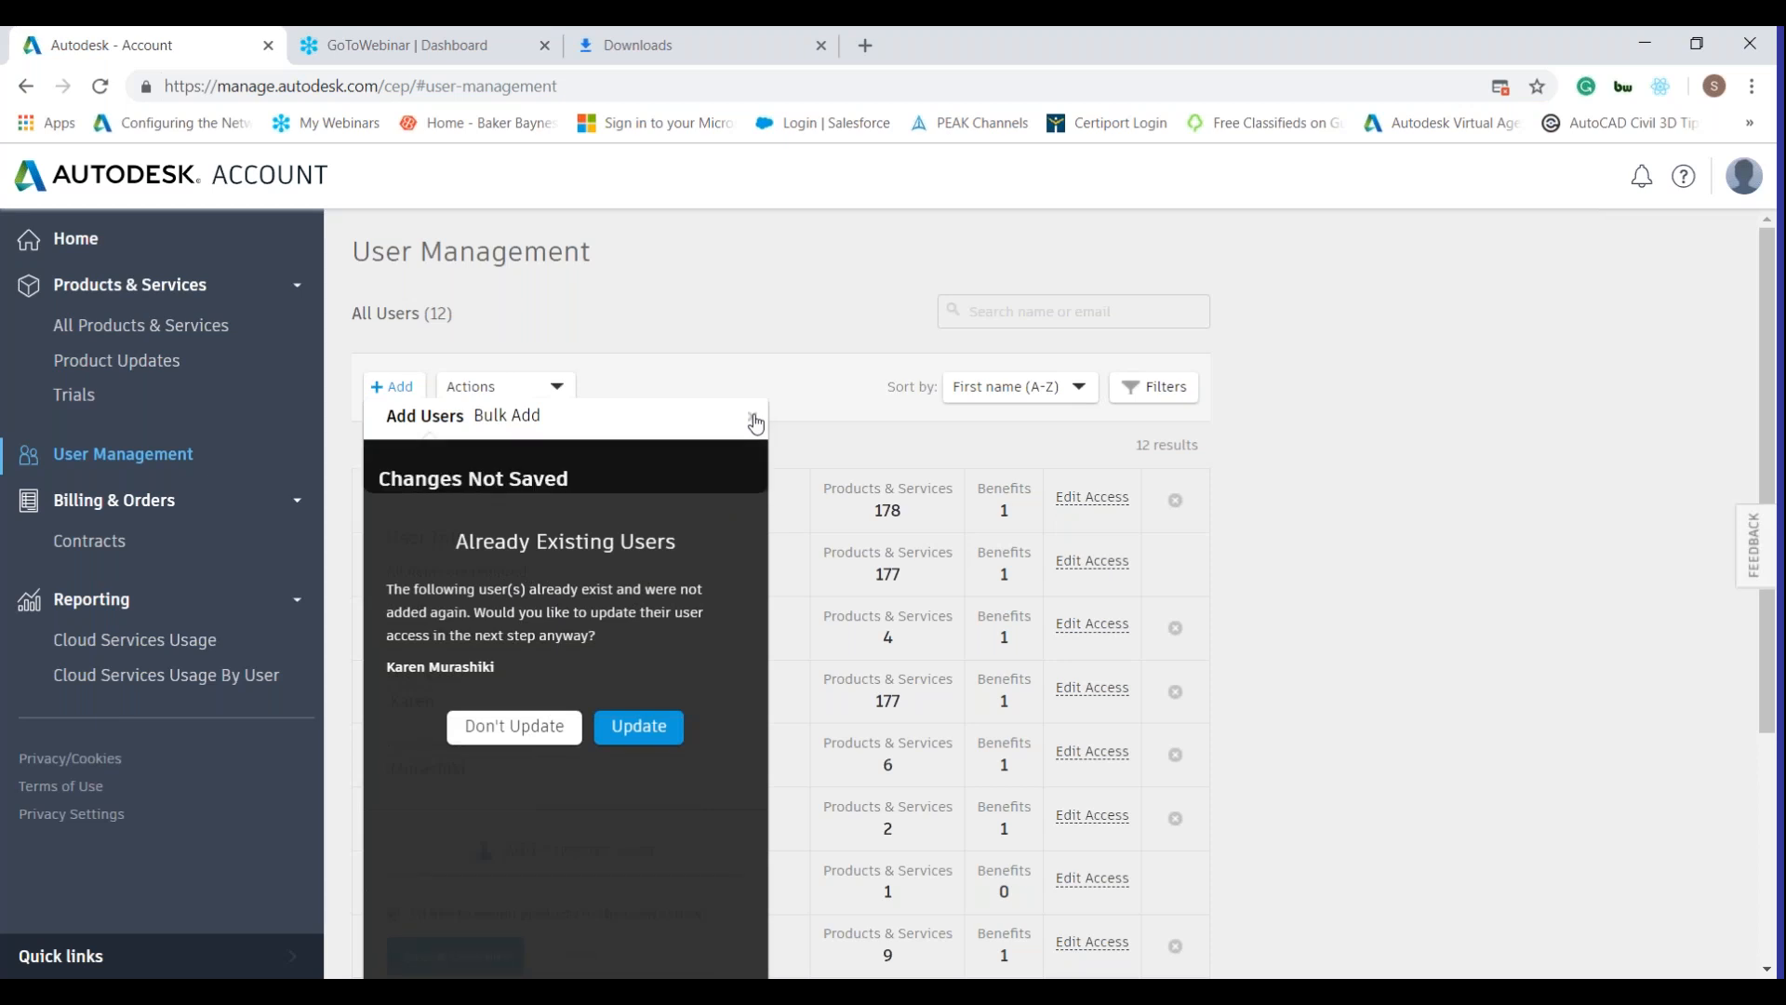
left_click(630, 588)
scroll(745, 506, "down", 4)
scroll(666, 685, "up", 4)
scroll(666, 685, "down", 3)
scroll(665, 684, "down", 2)
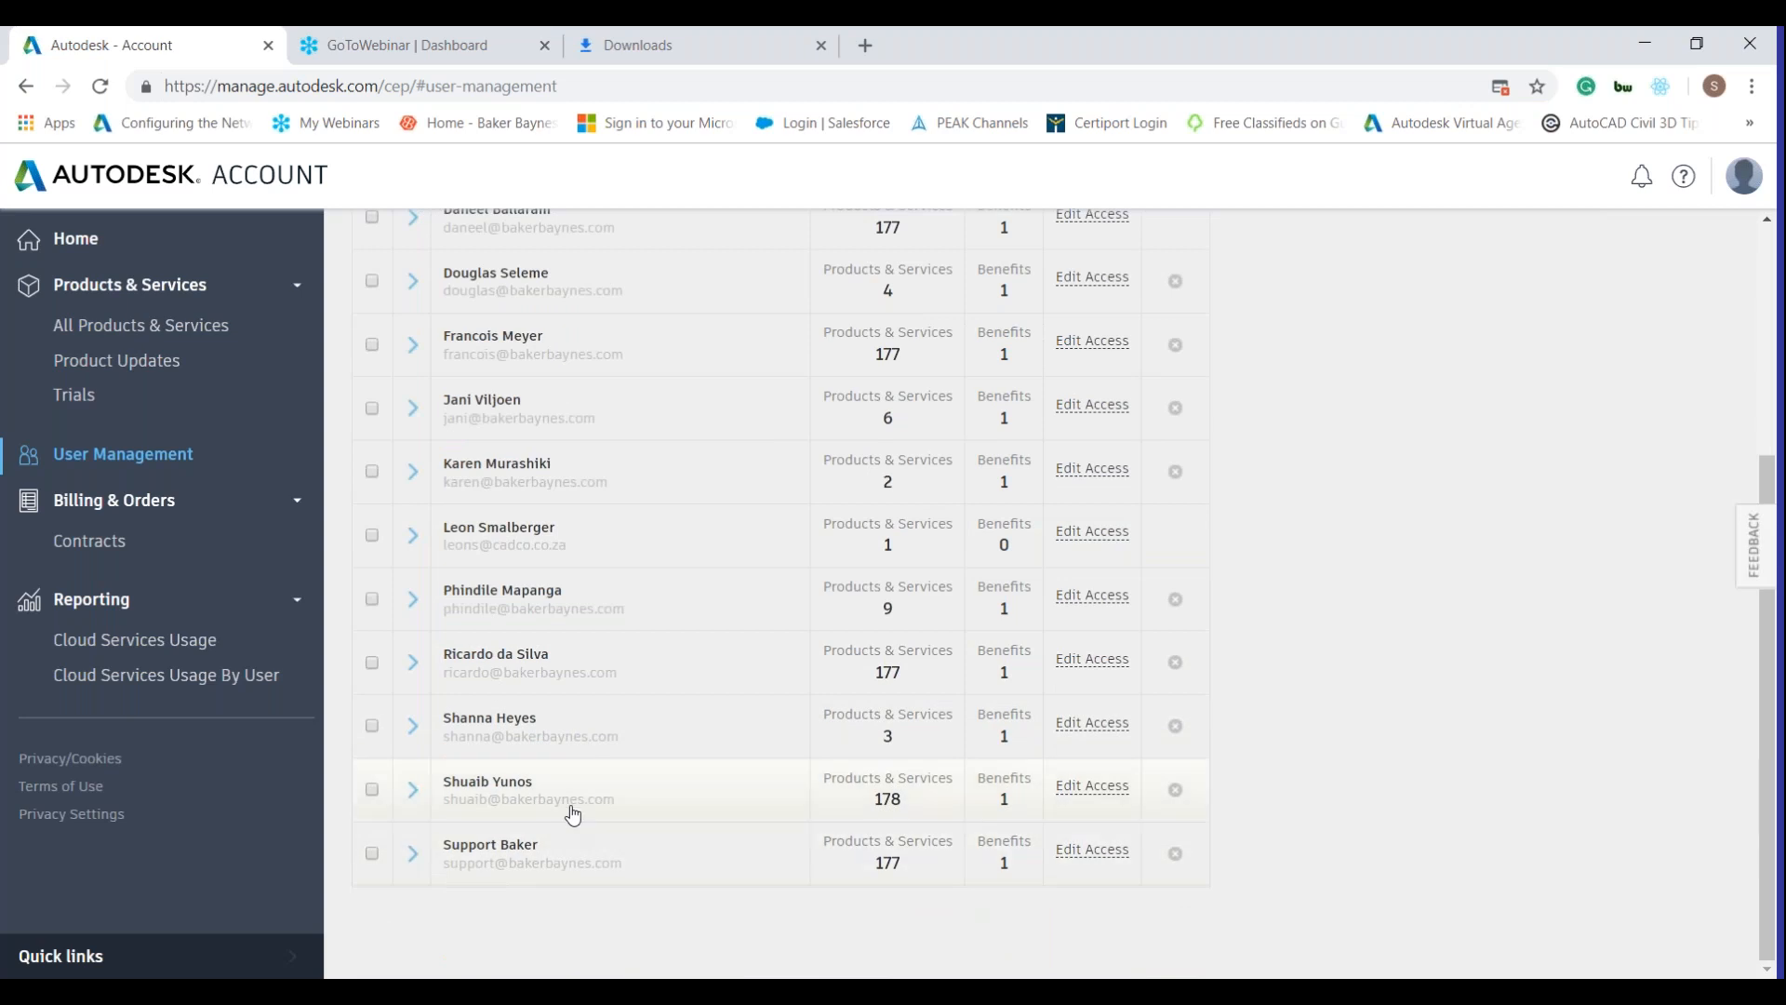
scroll(576, 802, "up", 4)
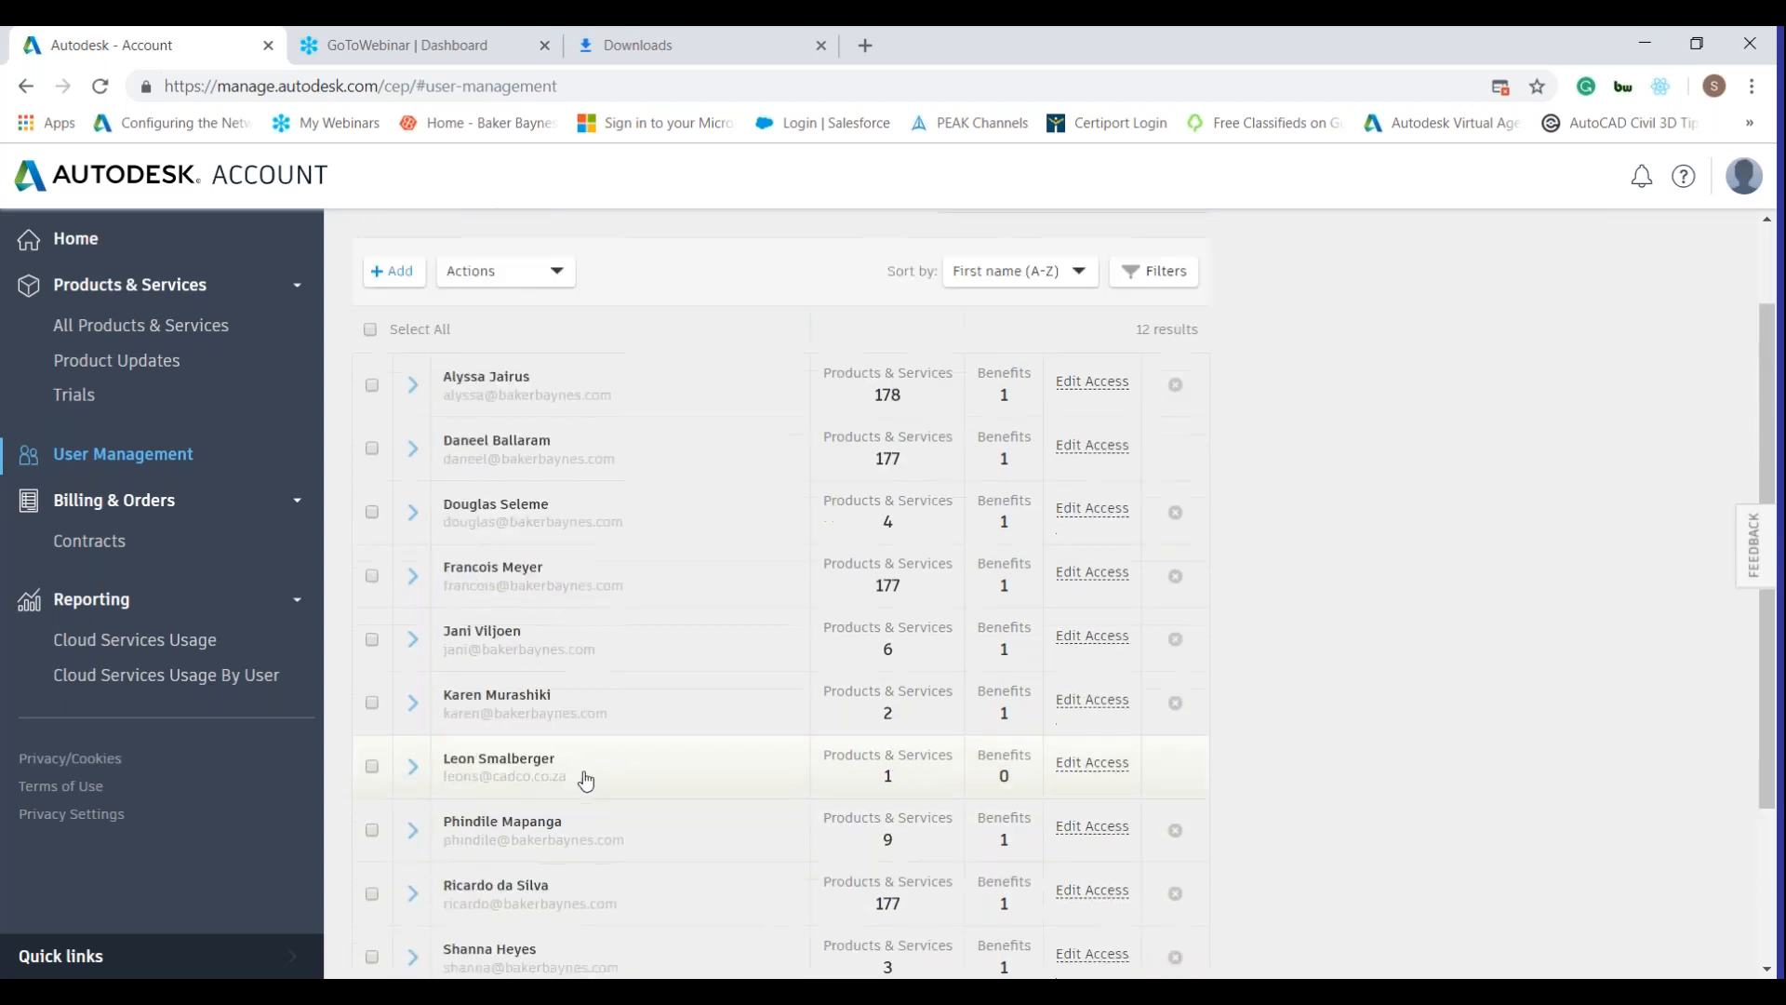
scroll(598, 670, "down", 1)
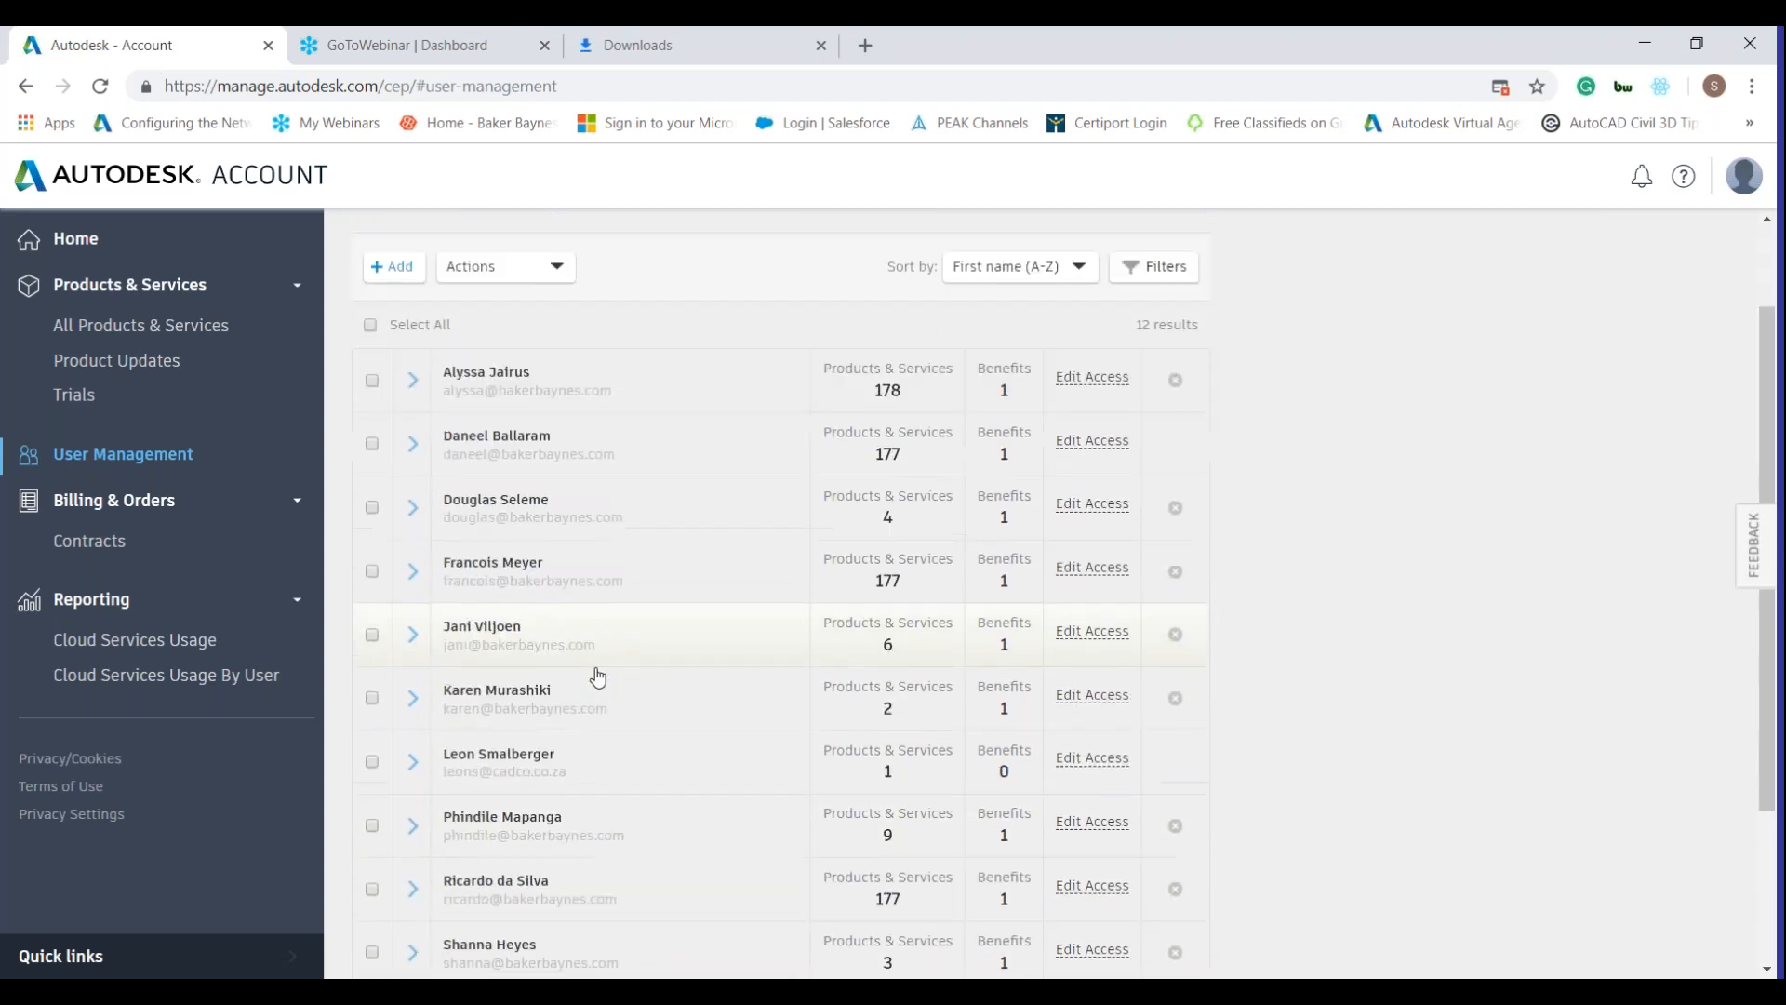
scroll(598, 677, "down", 2)
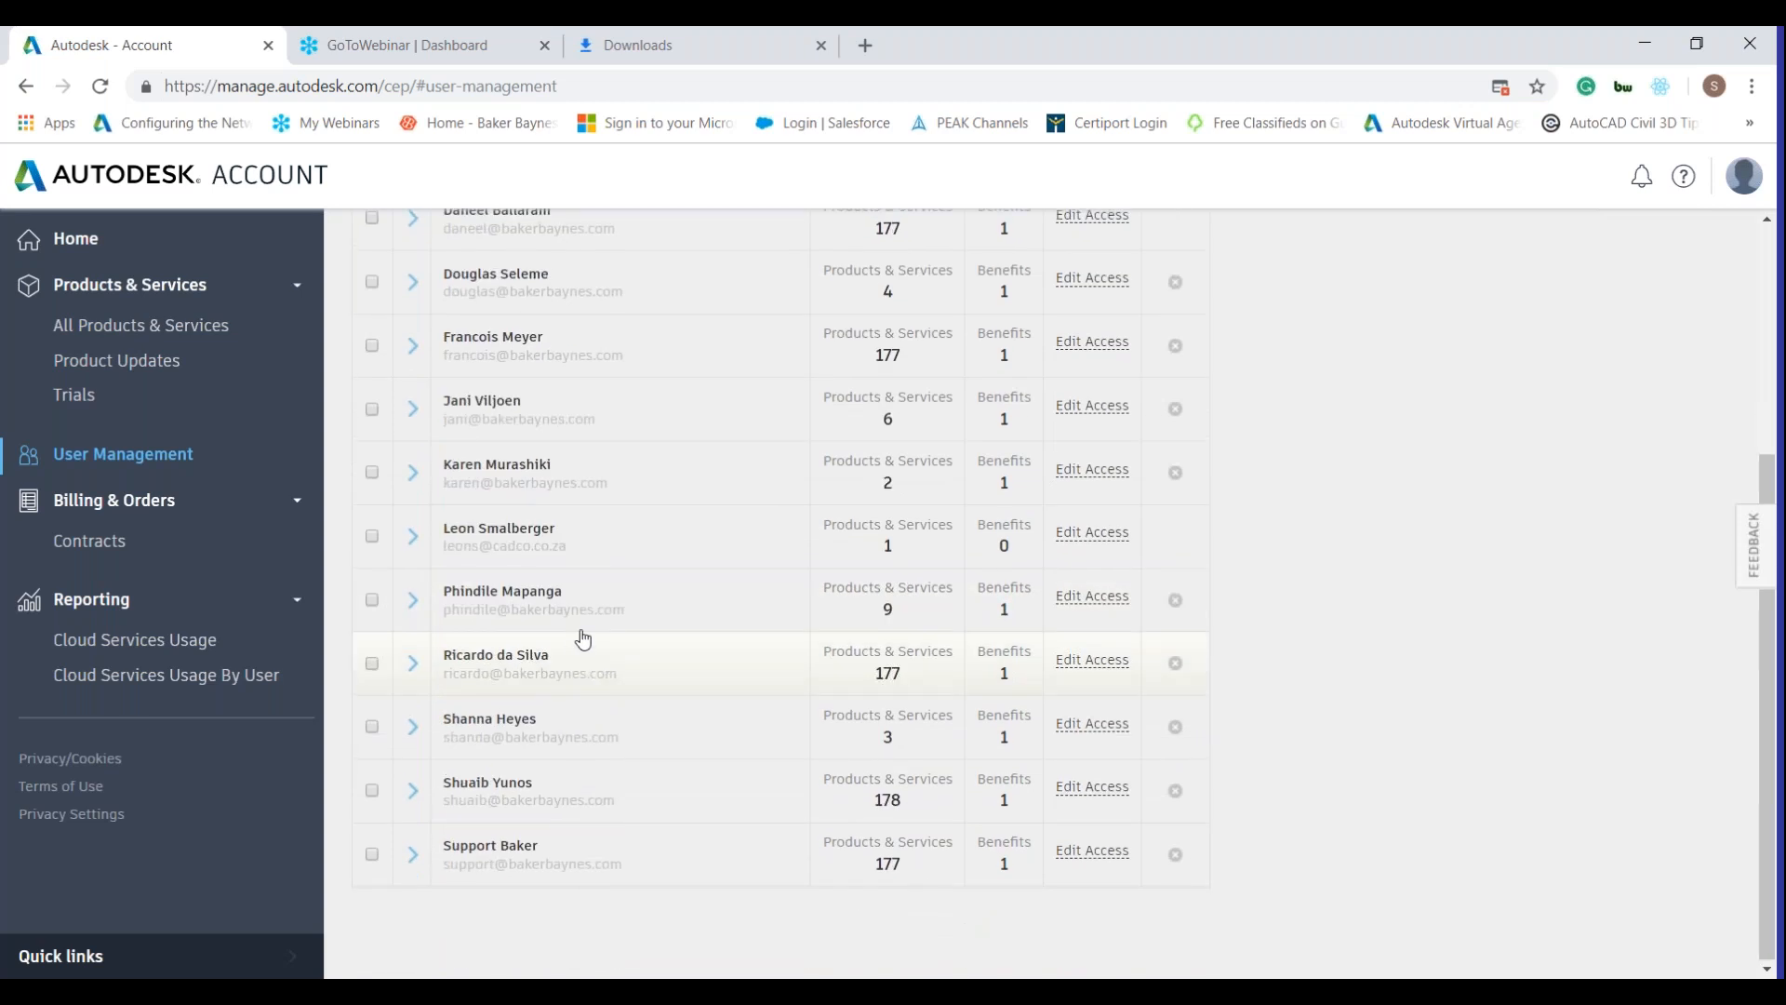
scroll(567, 558, "up", 4)
Add a user with their e-mail, first and last name, then choose Update for the existing account.
left_click(550, 561)
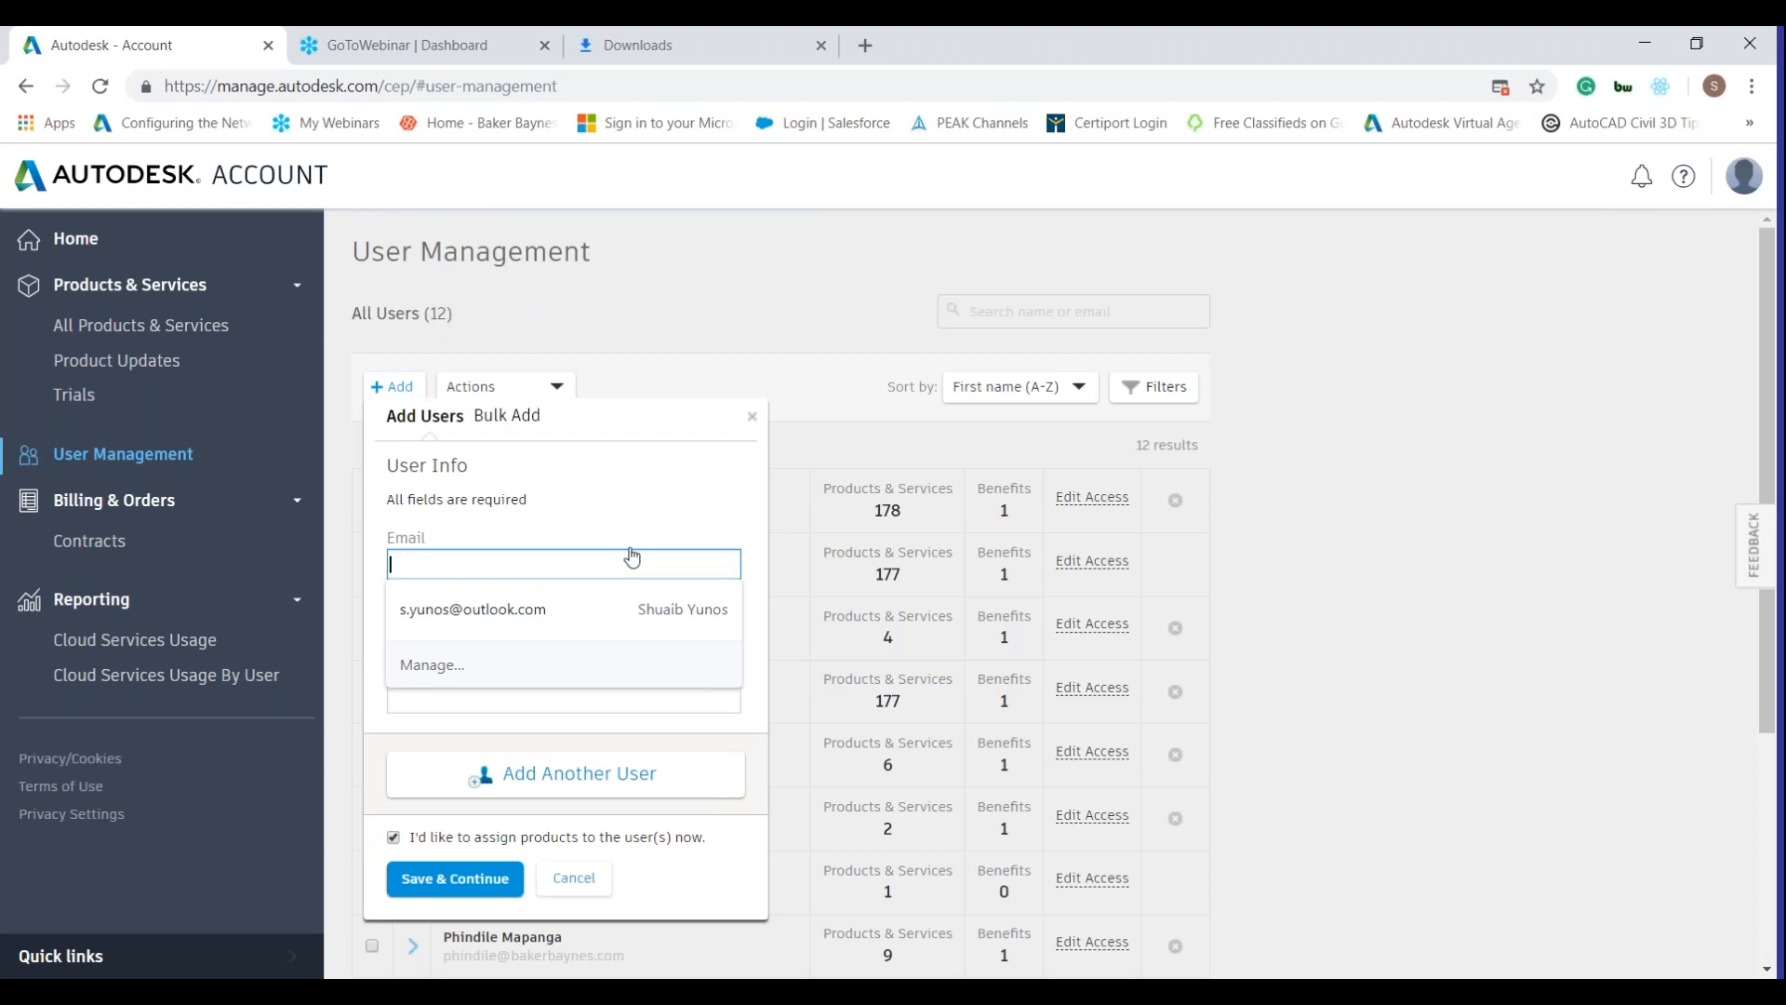
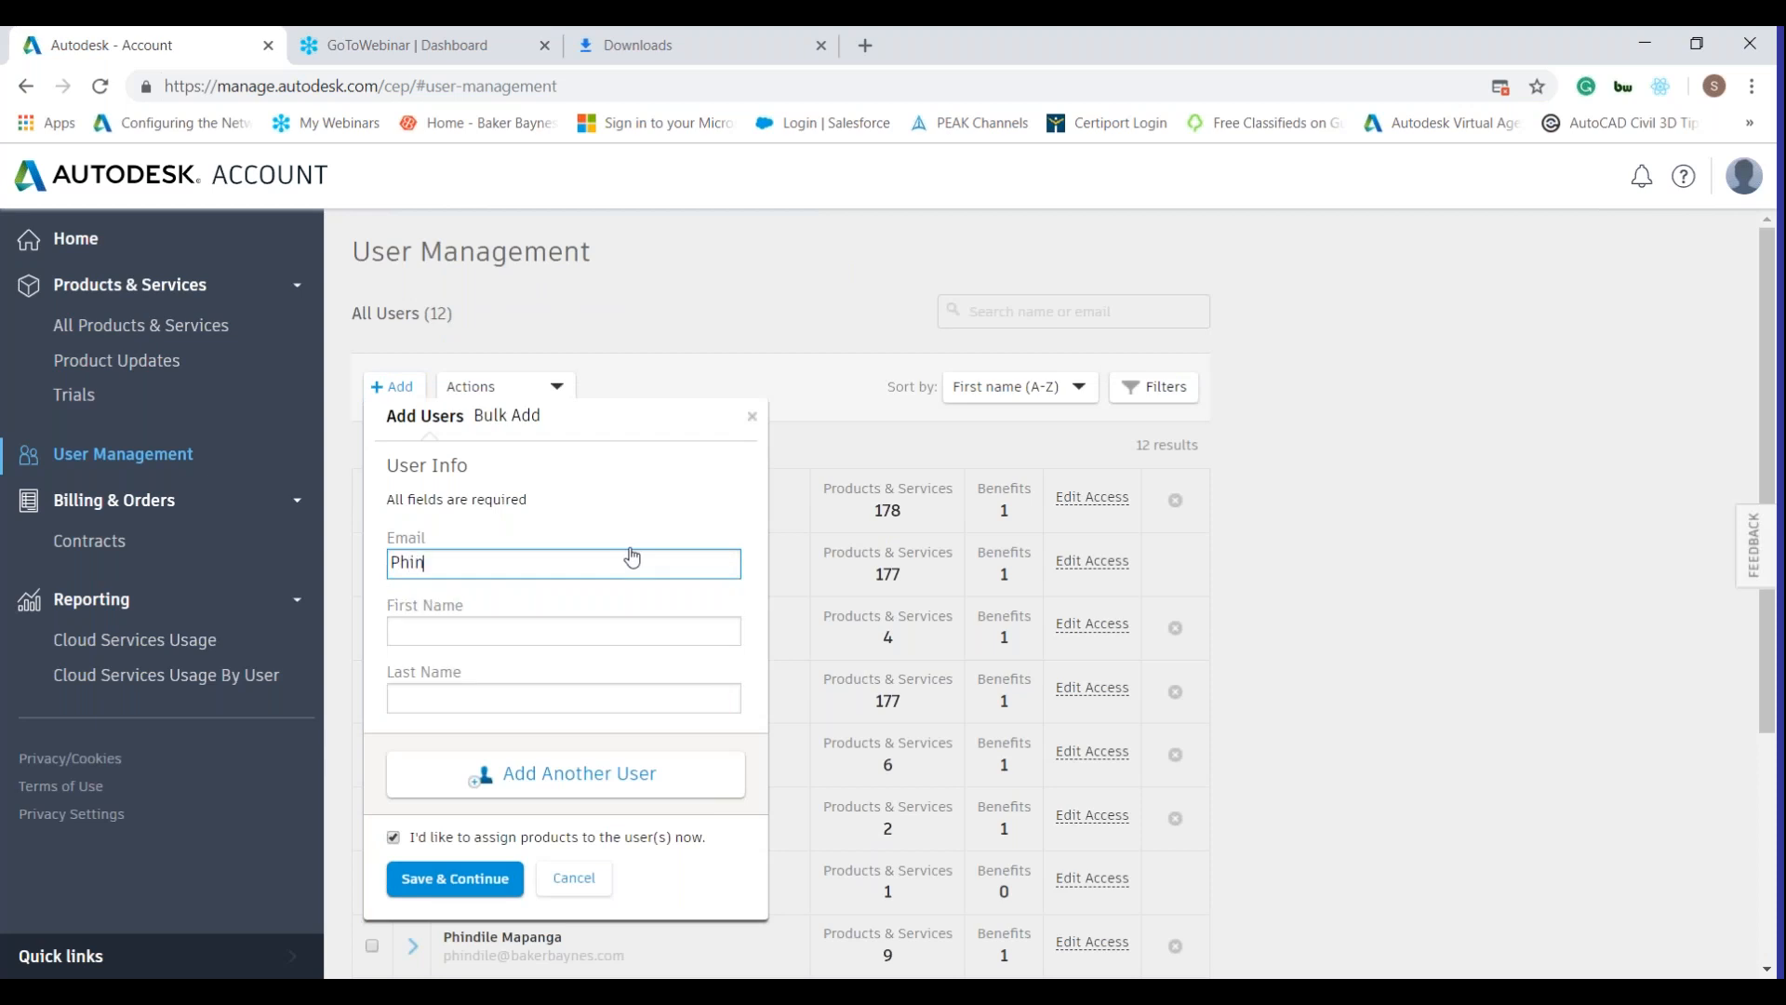
key("Tab")
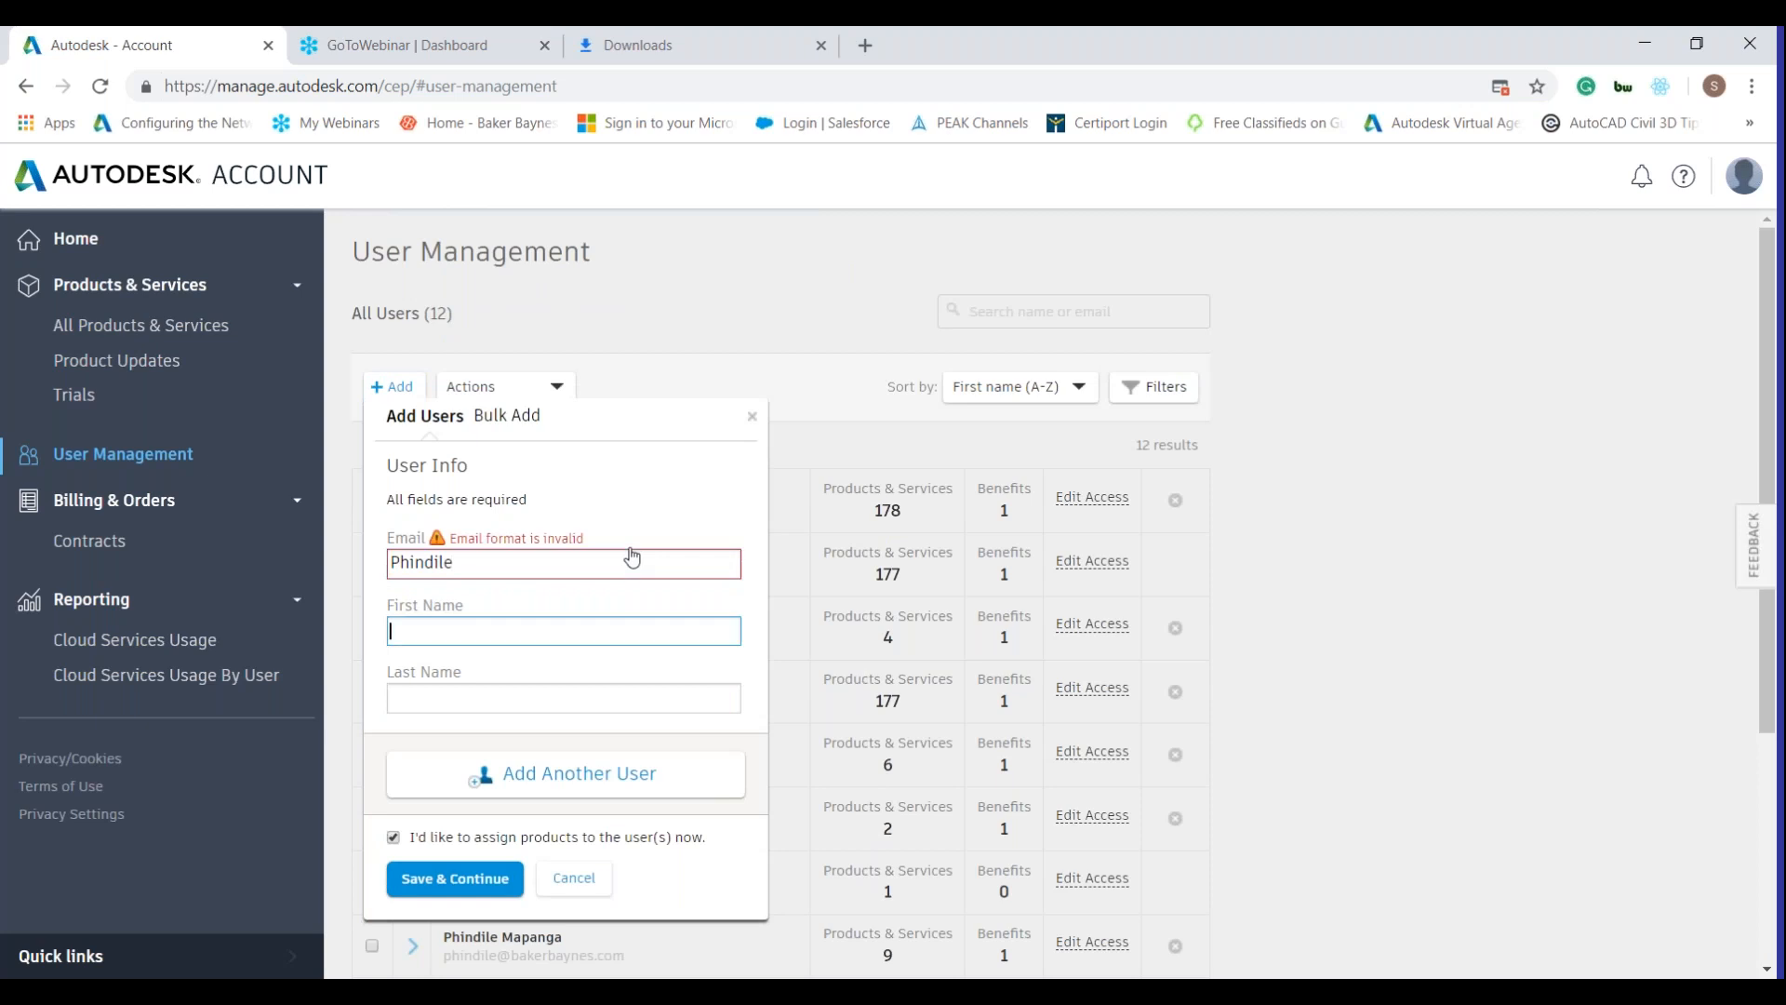
left_click(560, 565)
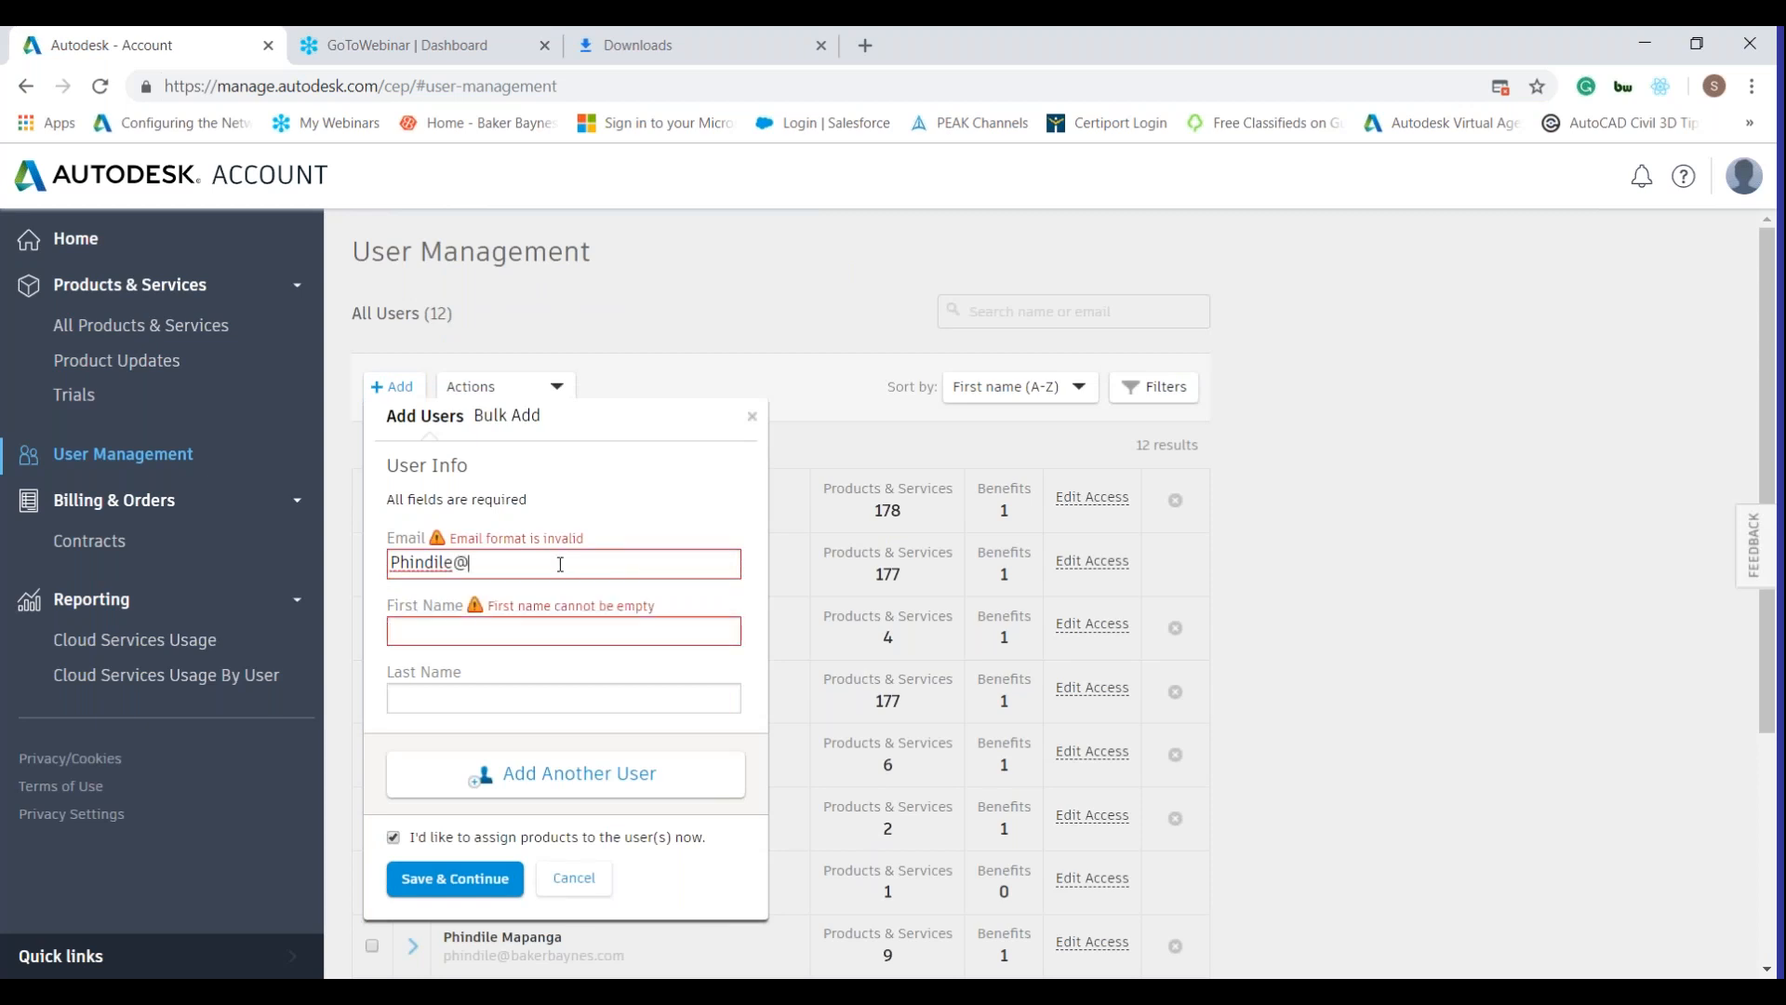
key("Tab")
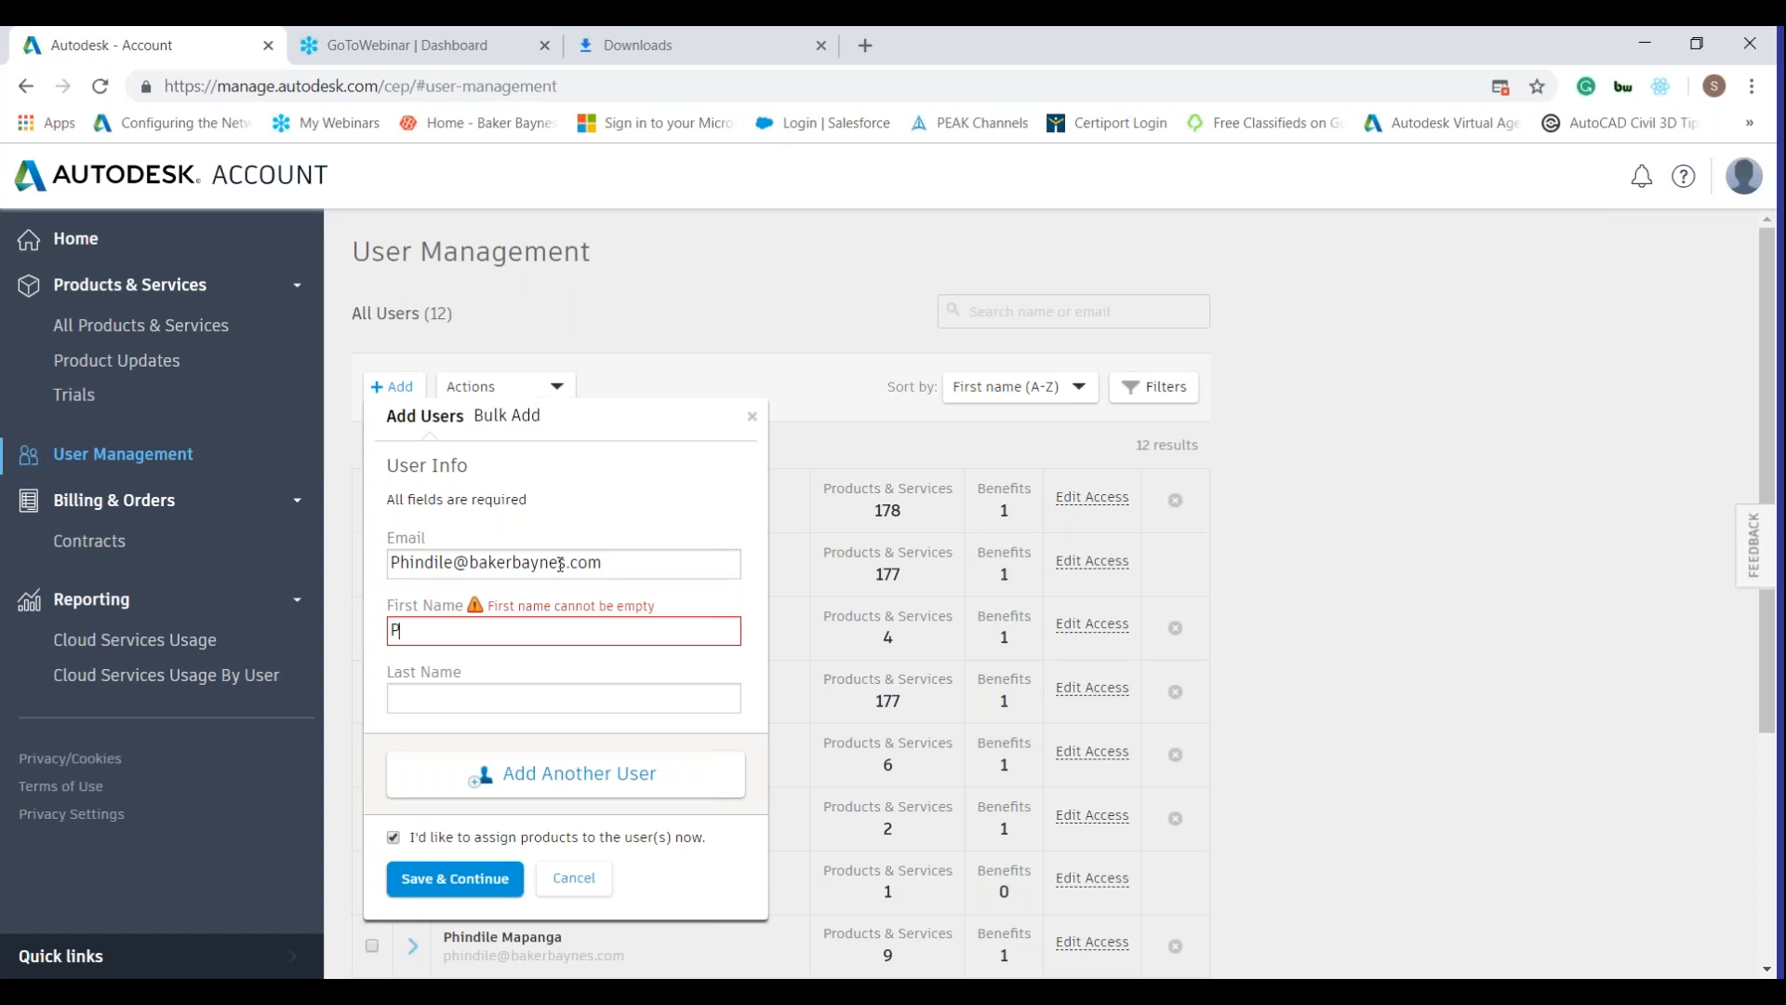
key("Tab")
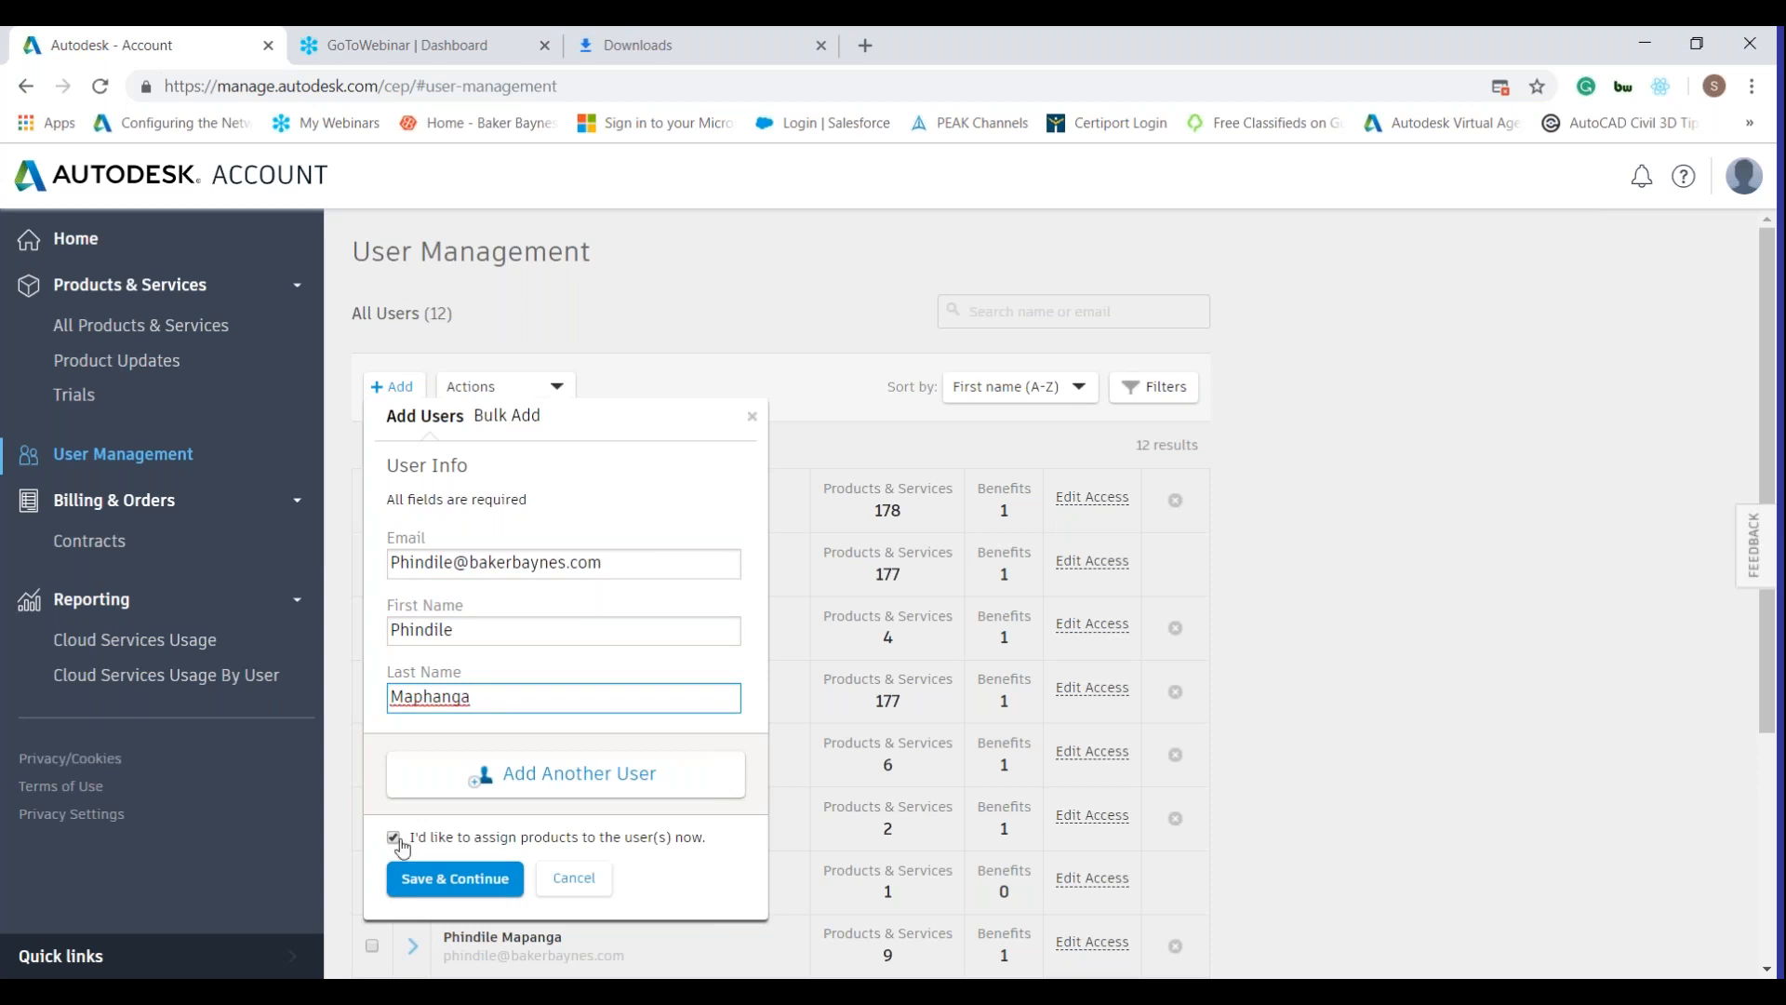
left_click(426, 886)
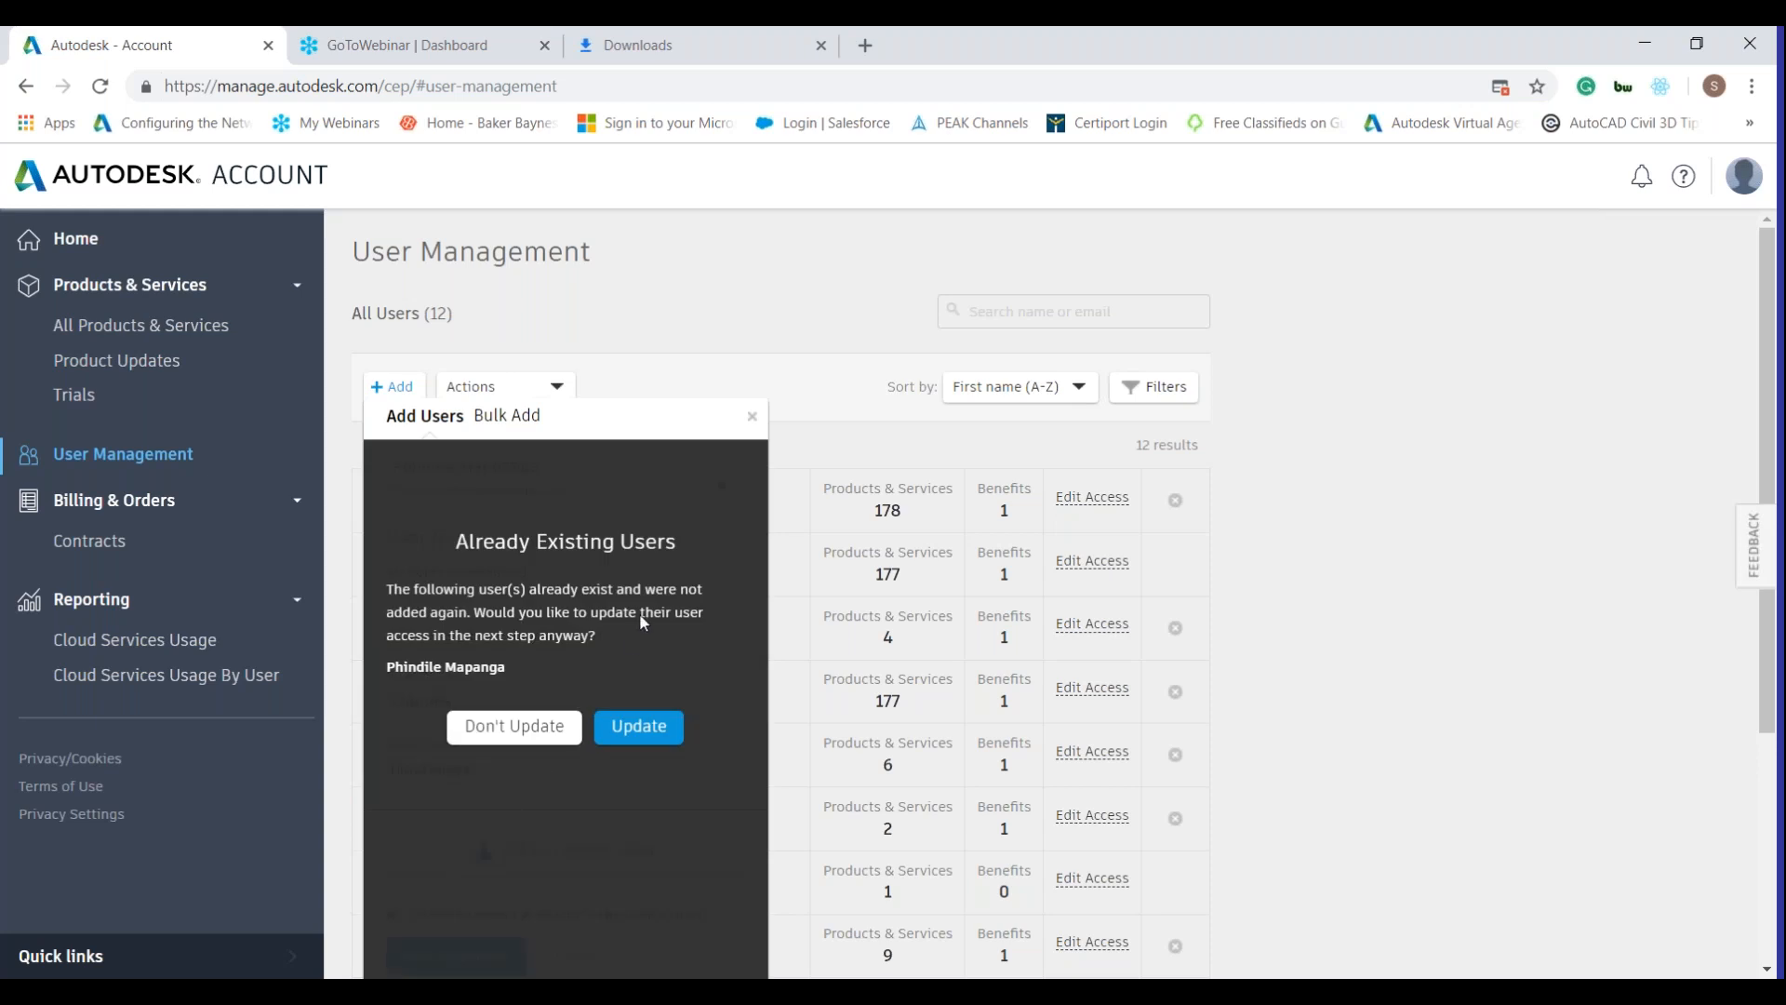
left_click(639, 727)
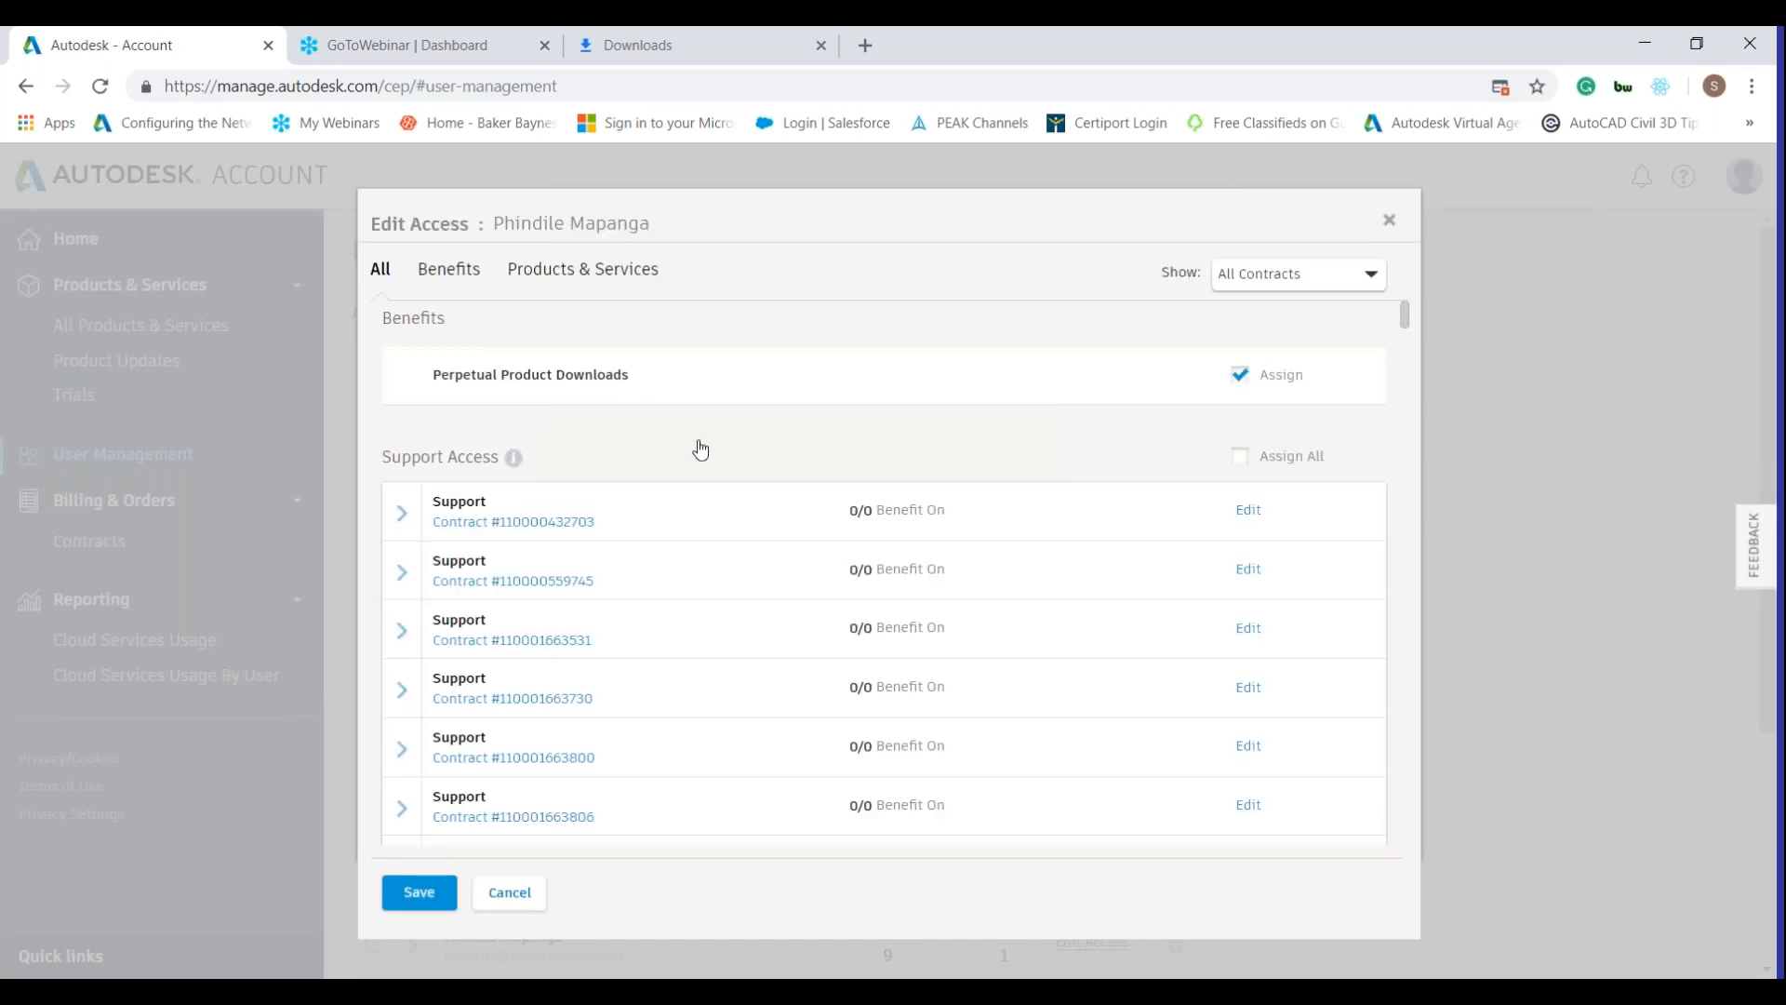
Assign the user an AutoCAD LT single-user seat, save, then go to All Products & Services.
scroll(700, 450, "down", 7)
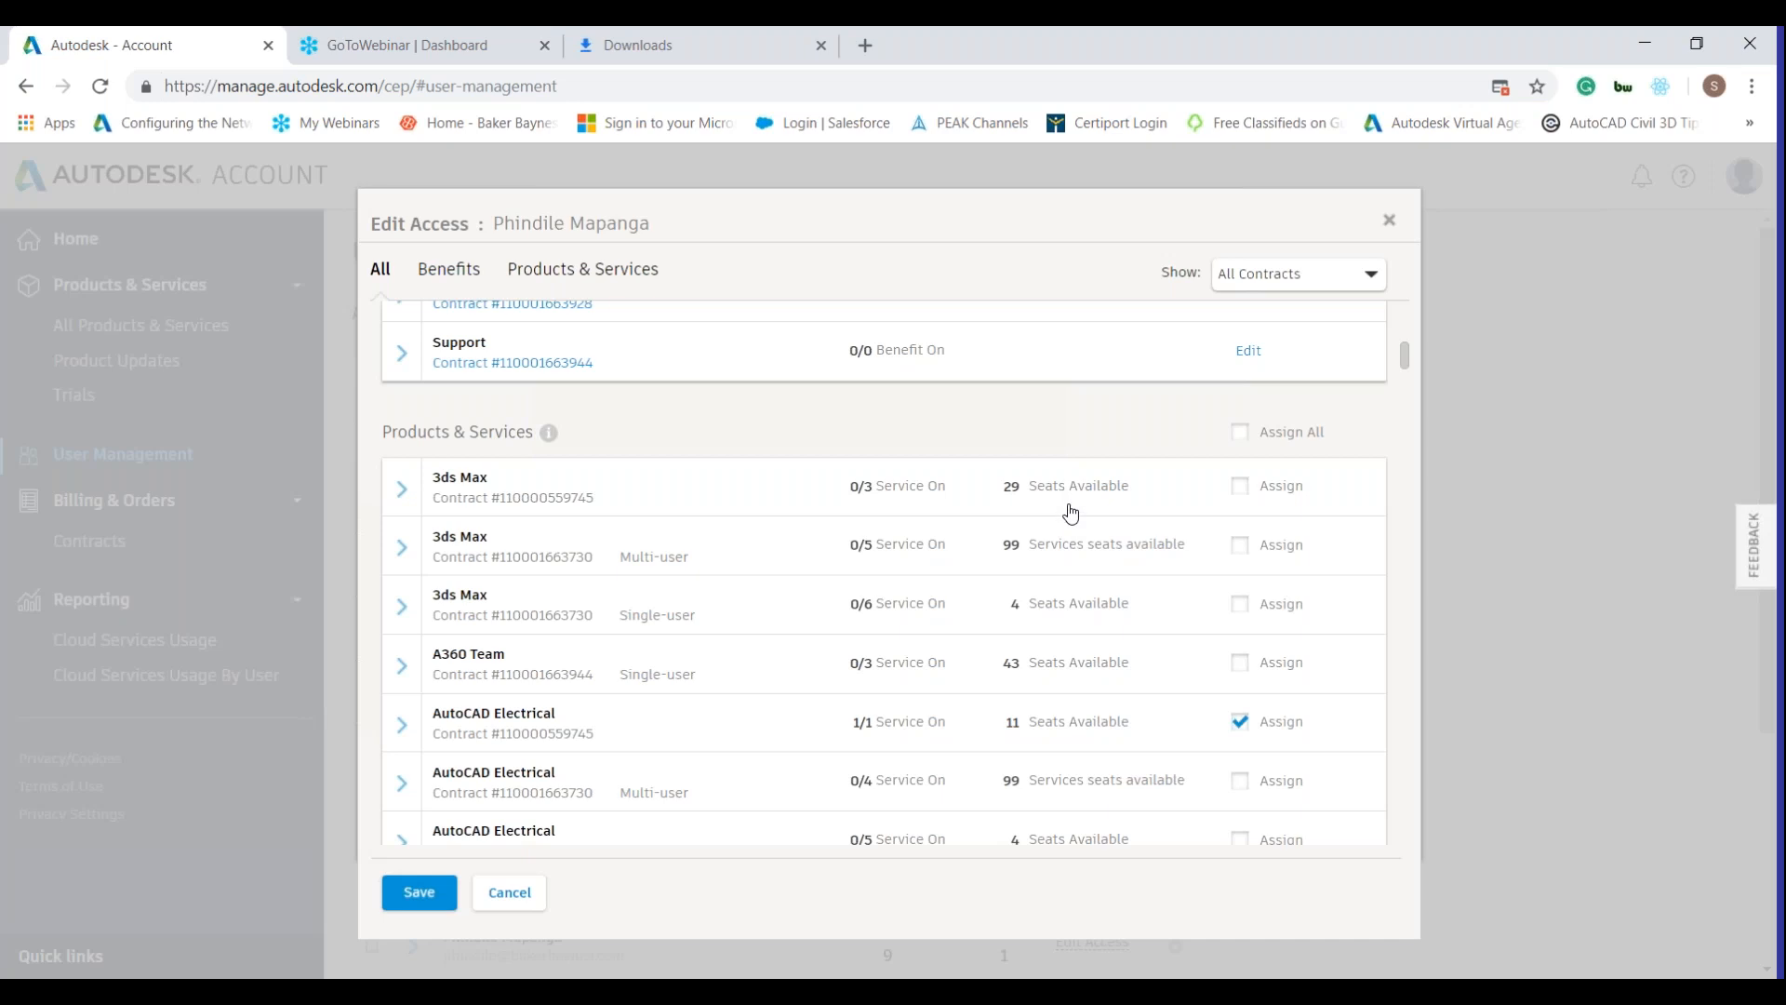
scroll(1070, 514, "down", 5)
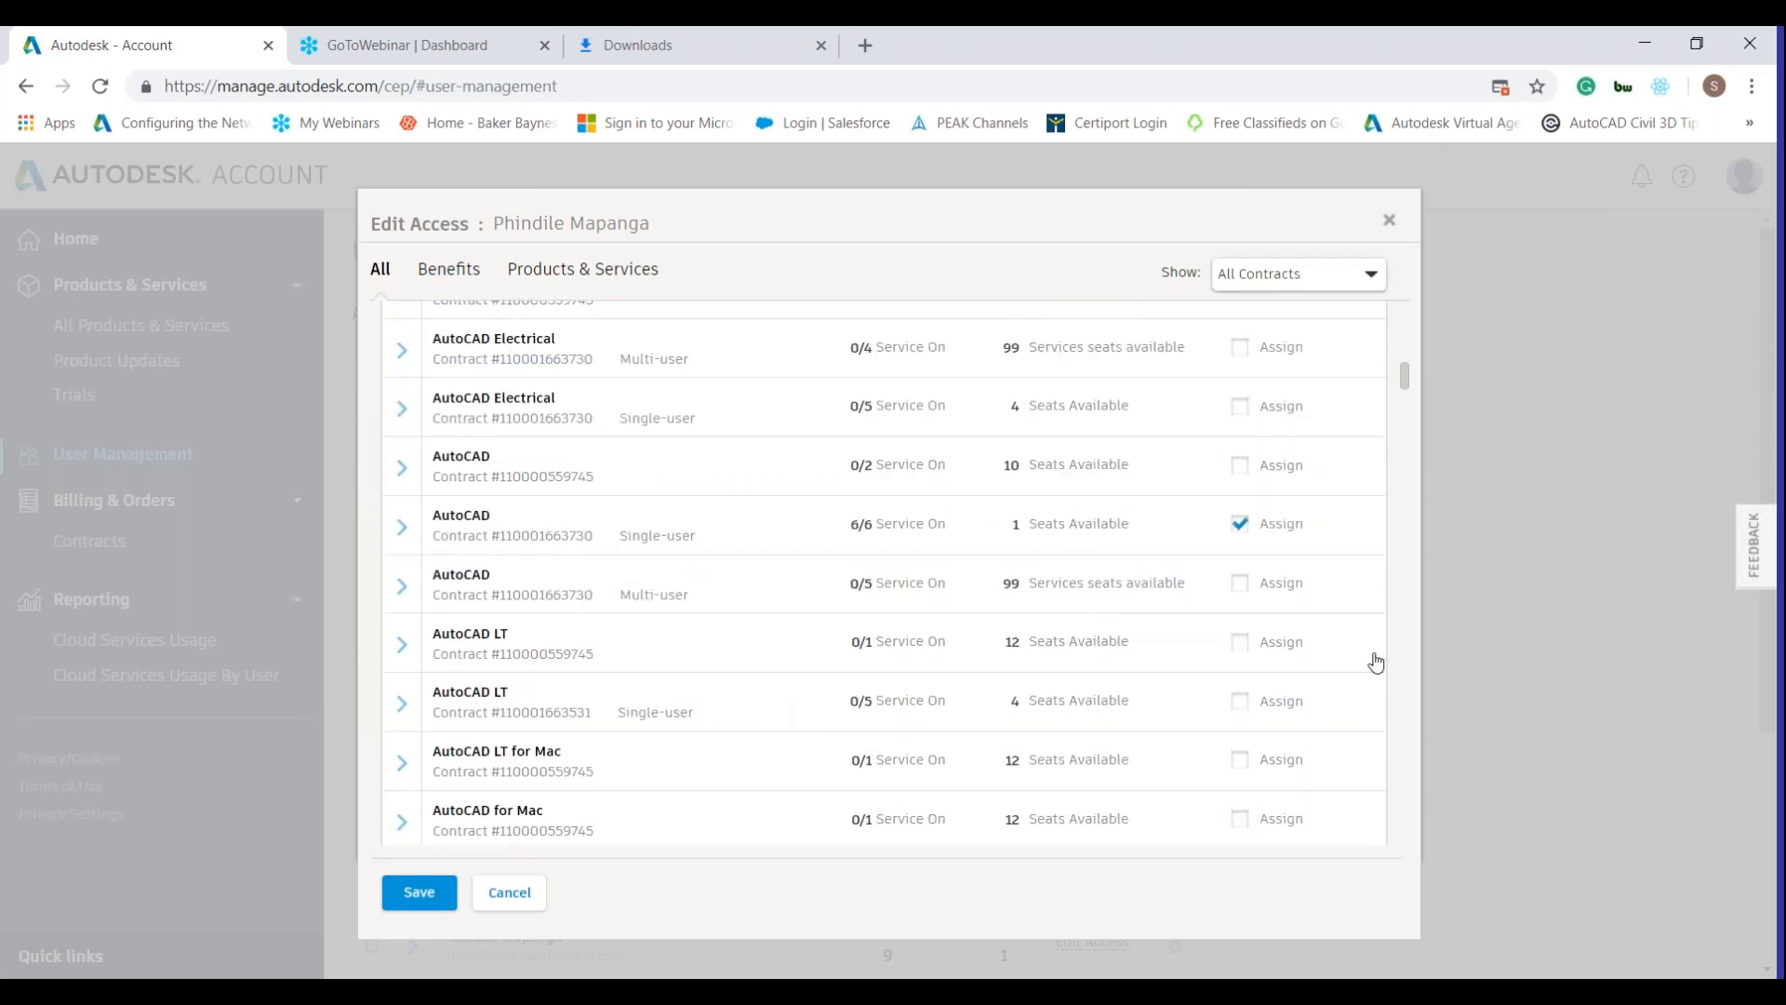
left_click(1243, 703)
left_click(442, 886)
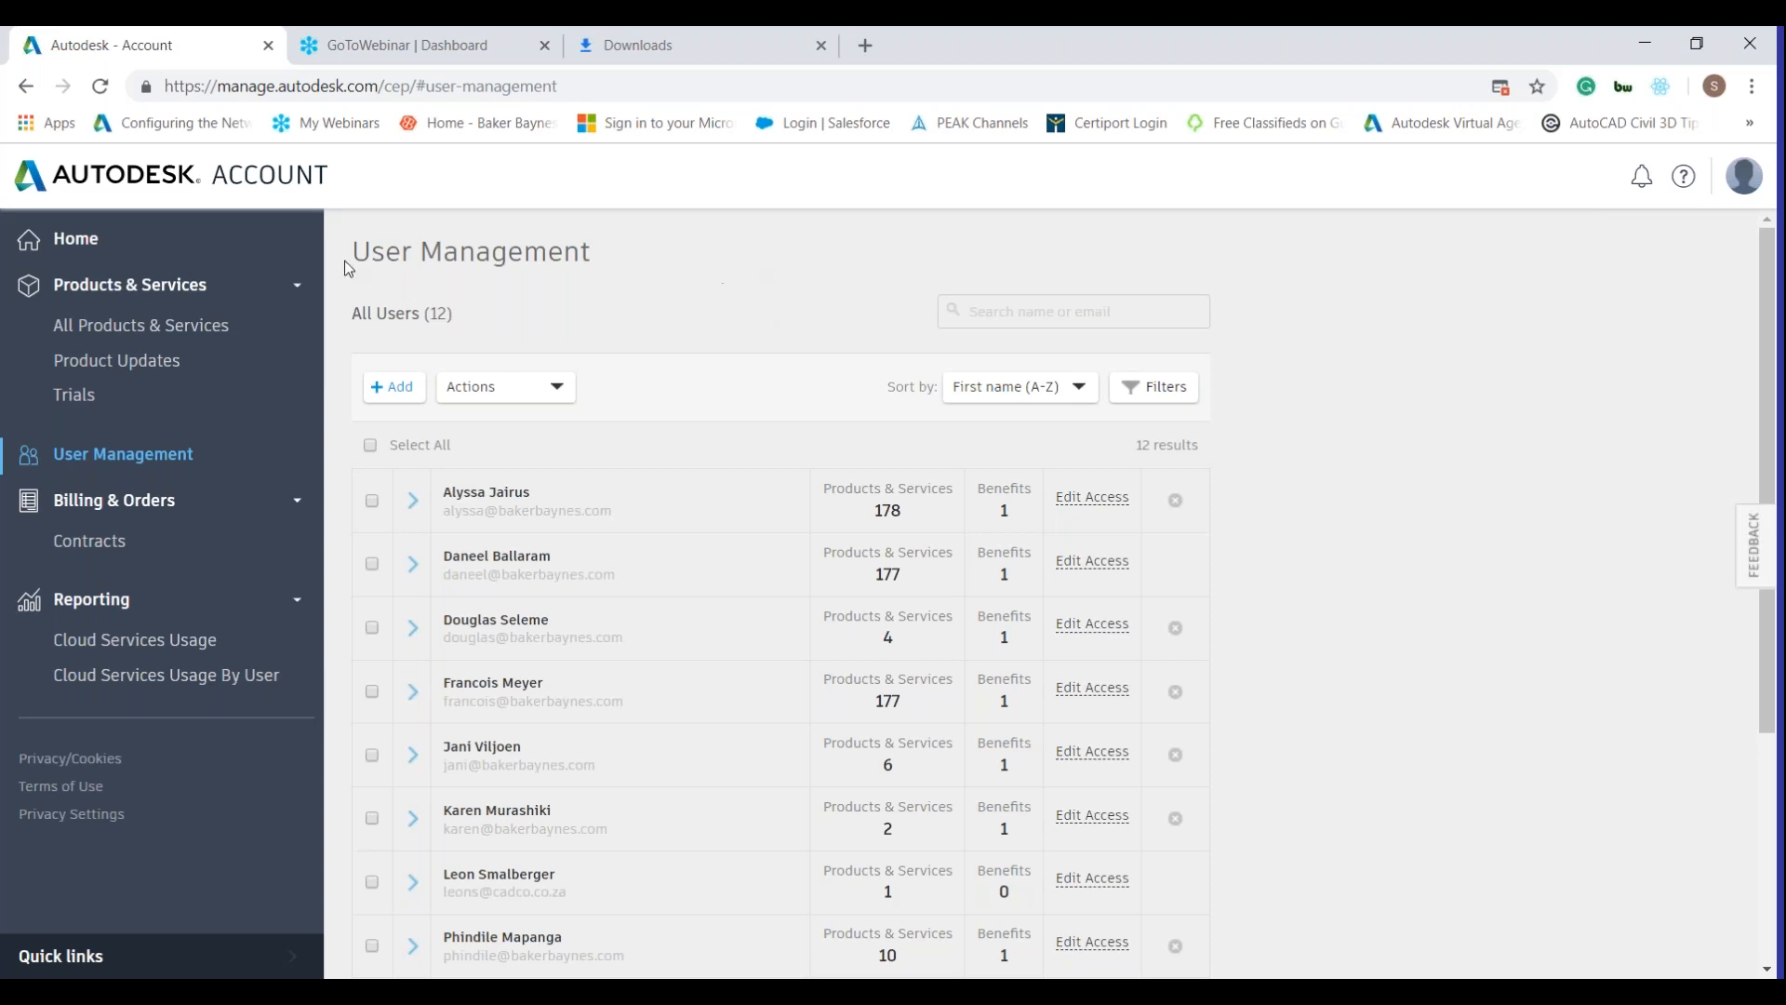
left_click(135, 284)
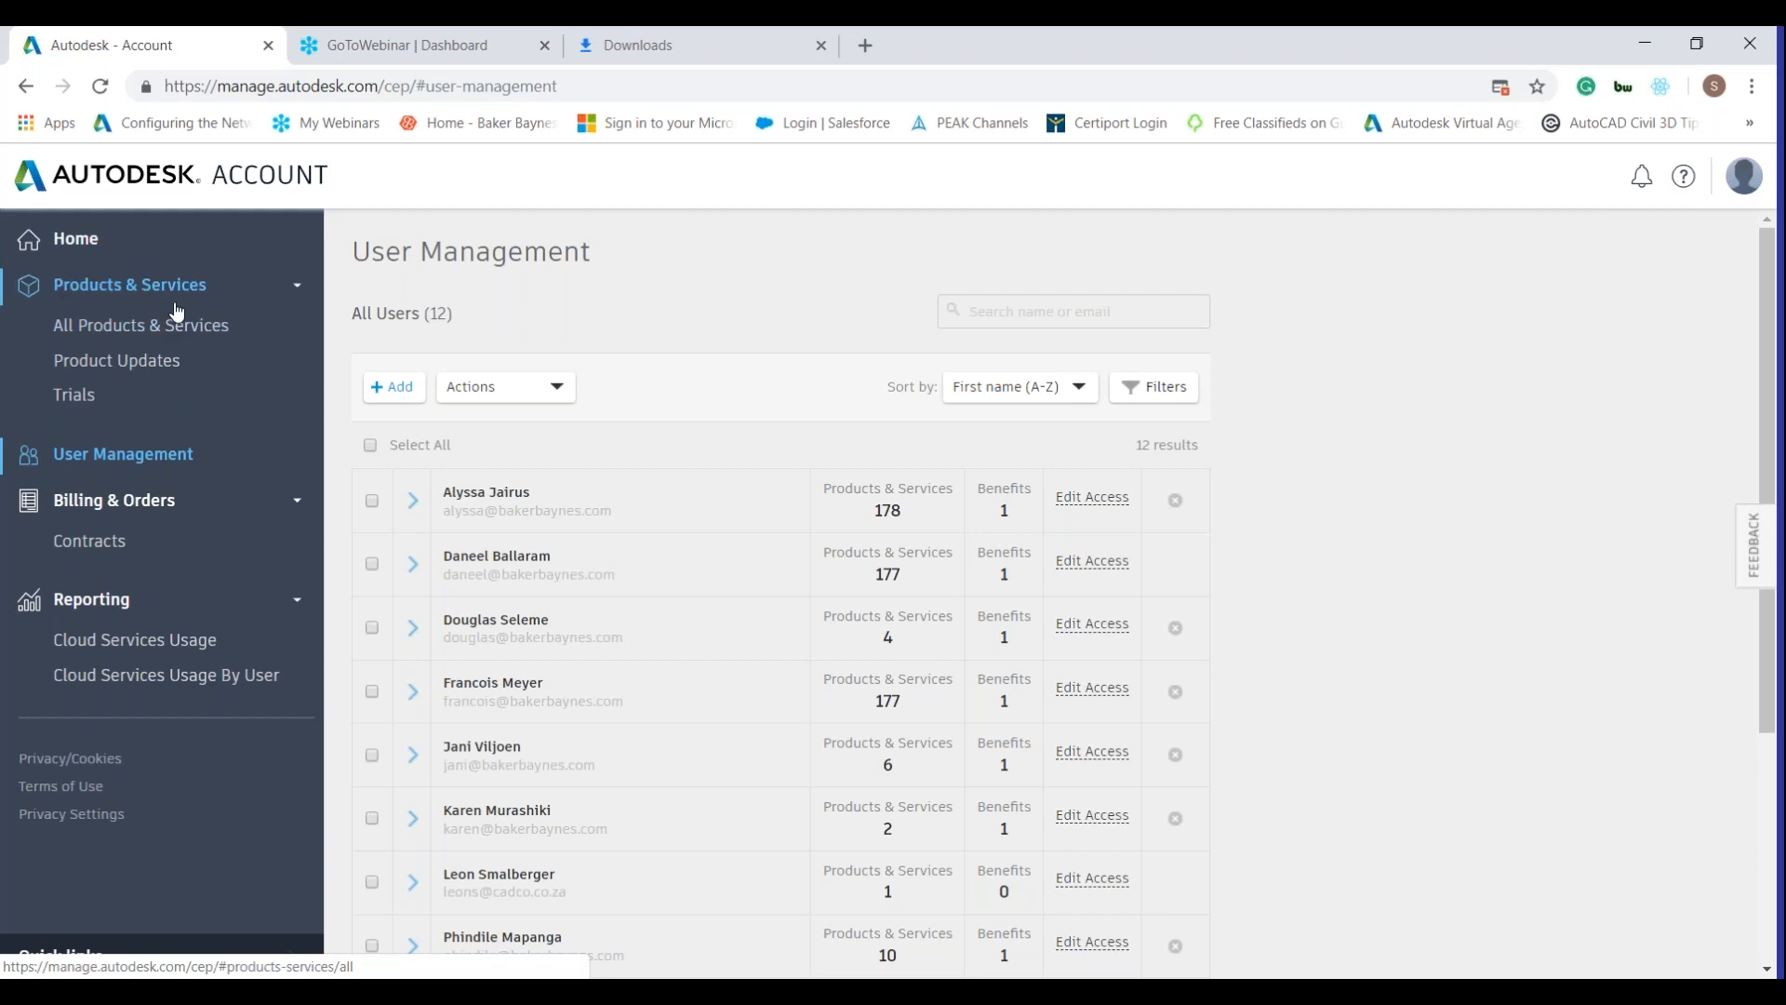
left_click(186, 331)
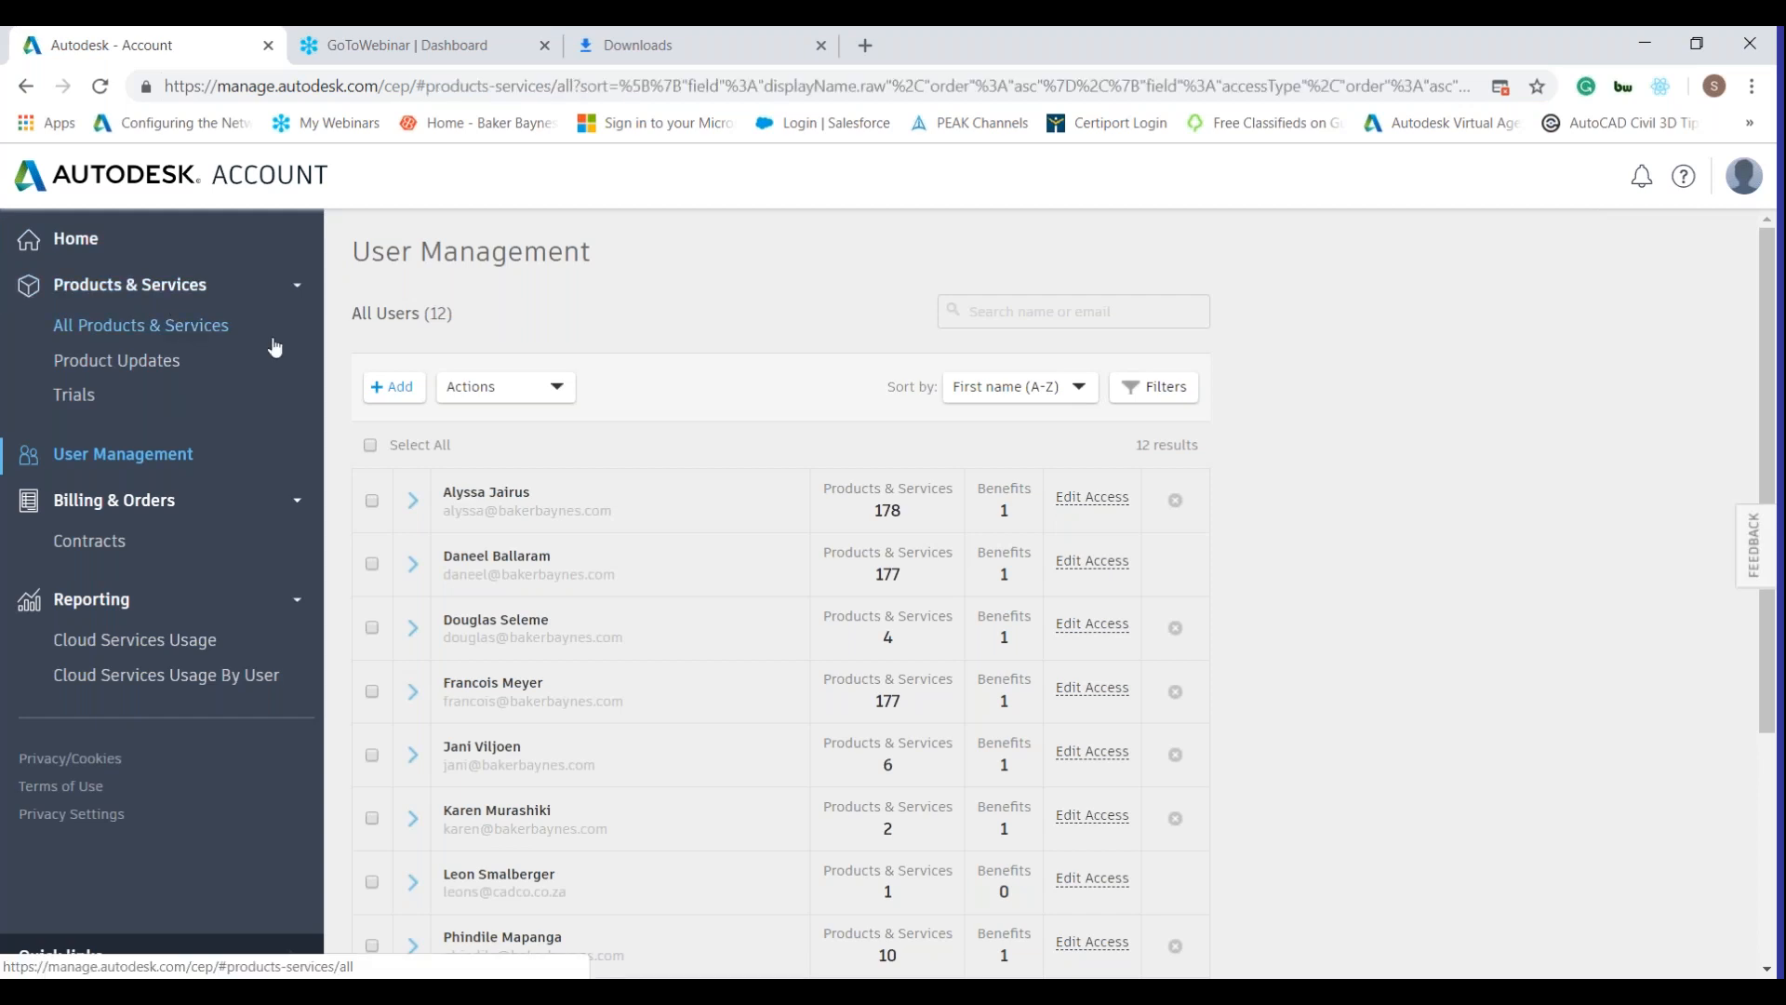
Browse the product list and expand the Alias Design product details.
scroll(840, 531, "down", 3)
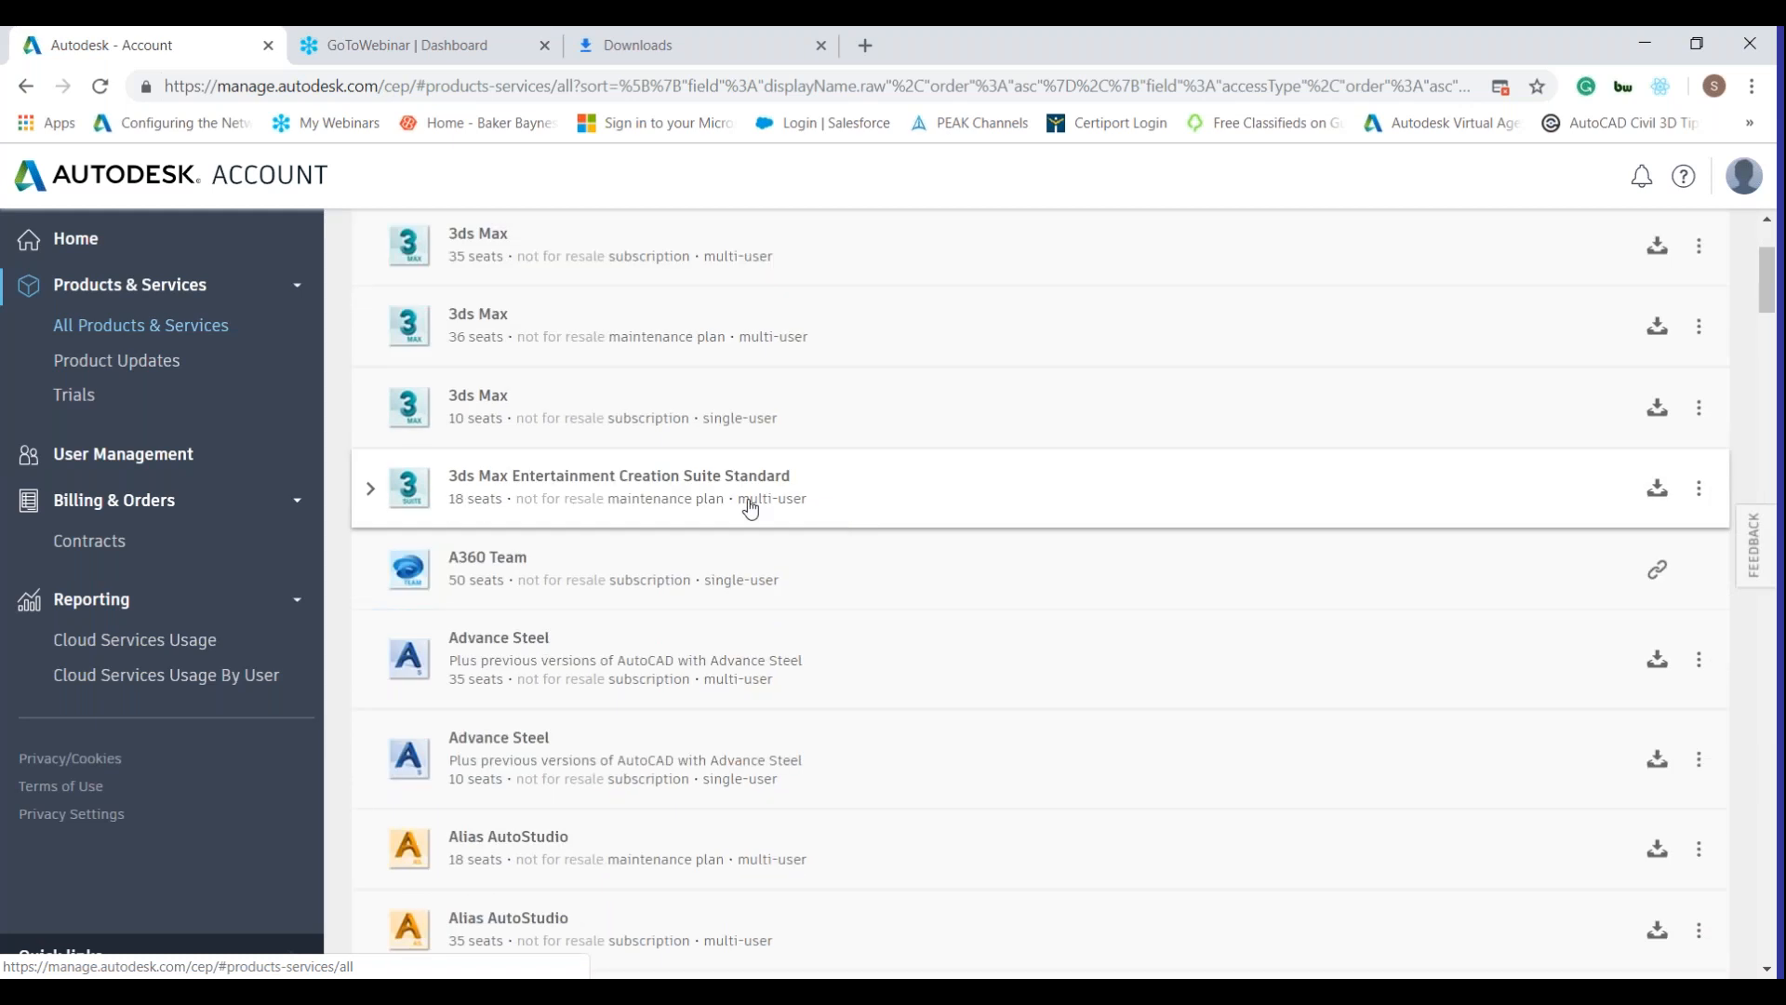
scroll(749, 508, "down", 1)
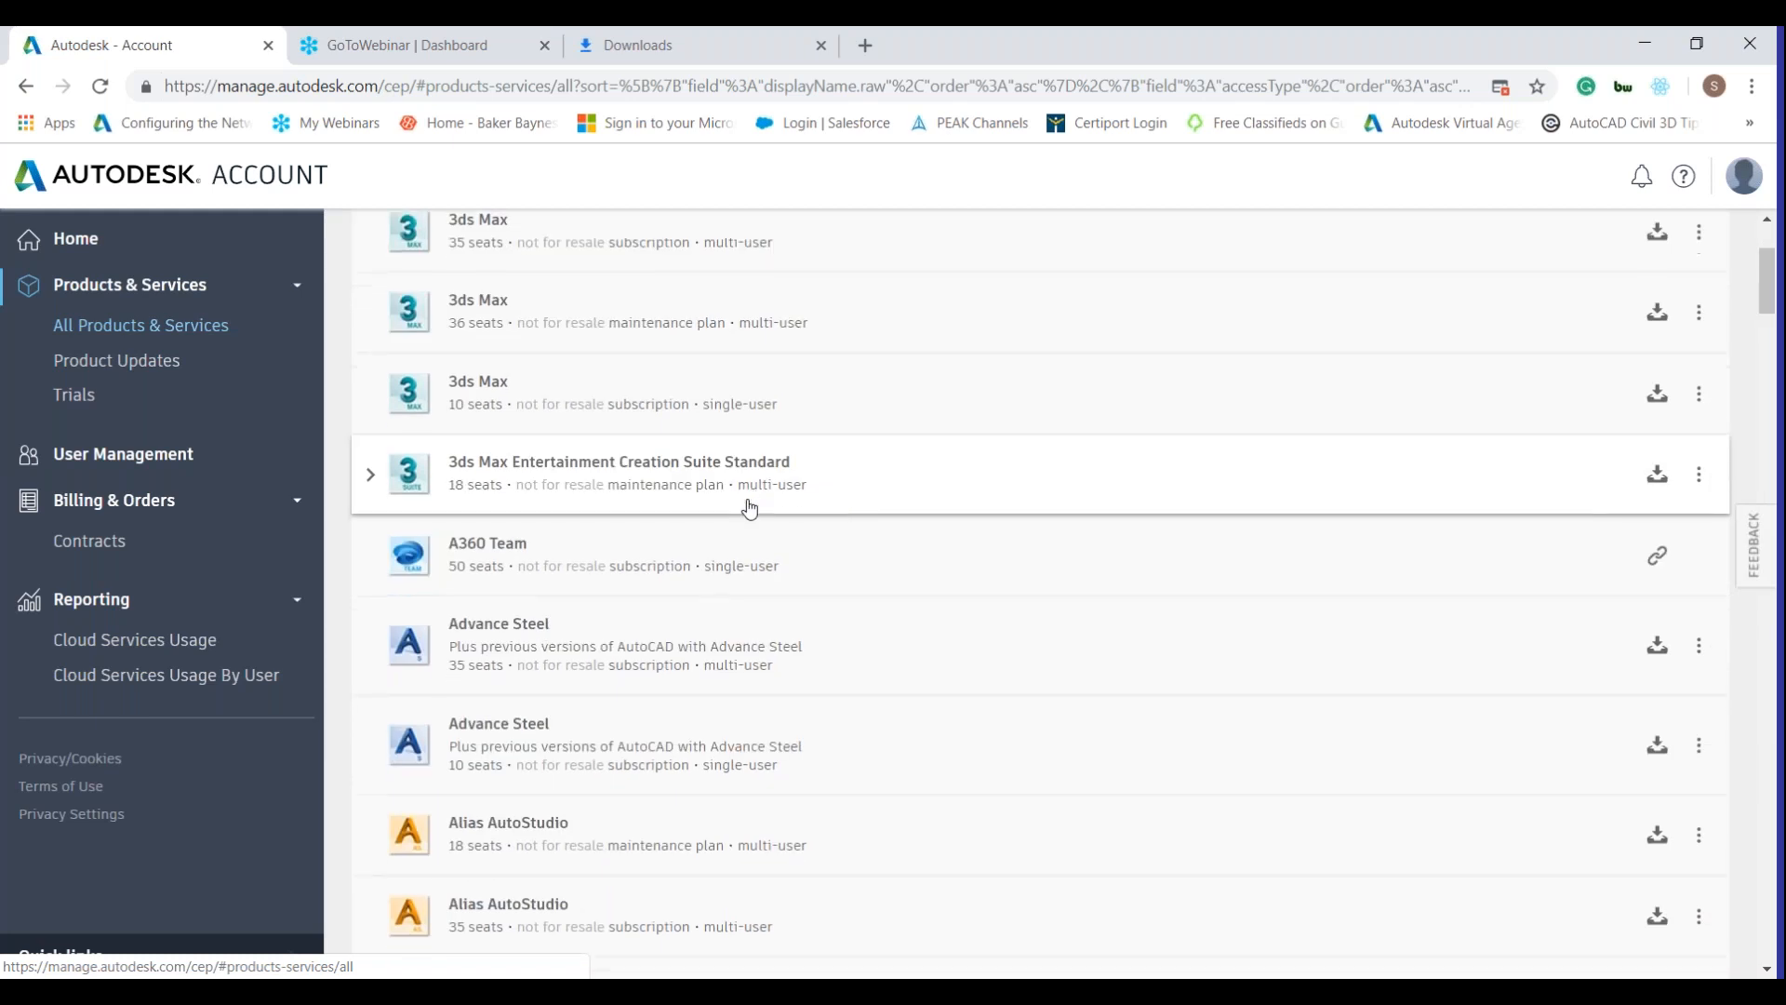
scroll(749, 508, "down", 7)
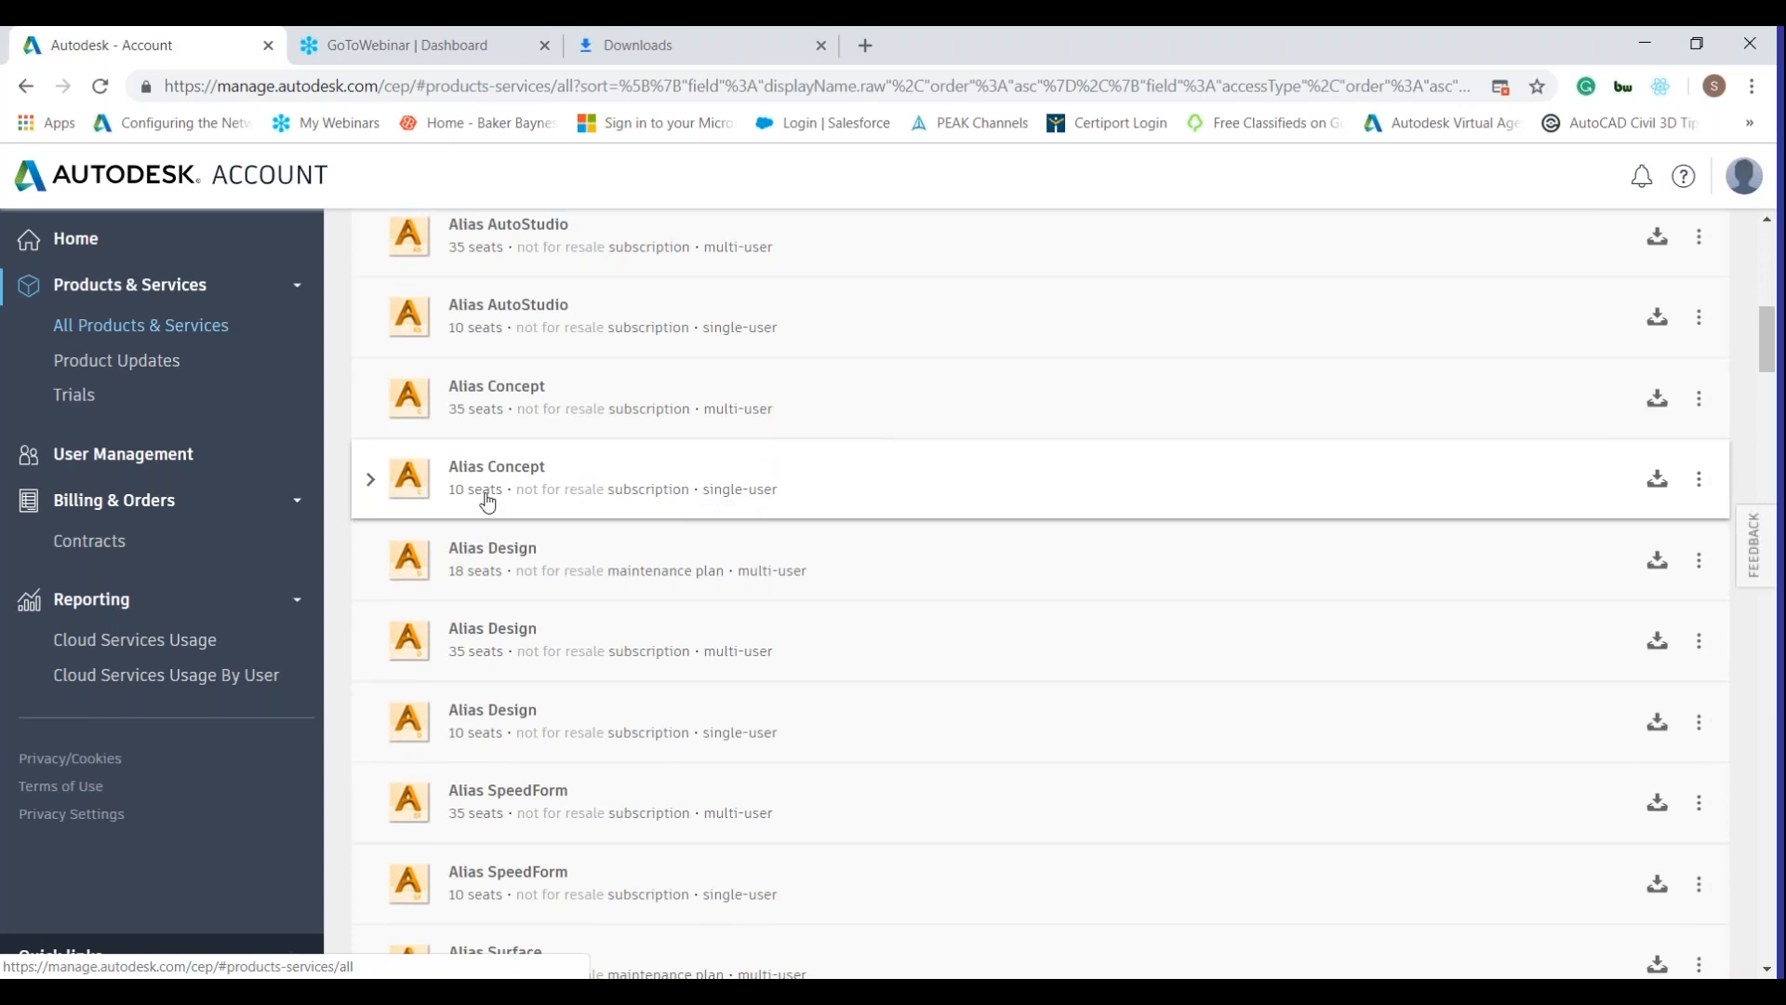
scroll(493, 498, "down", 8)
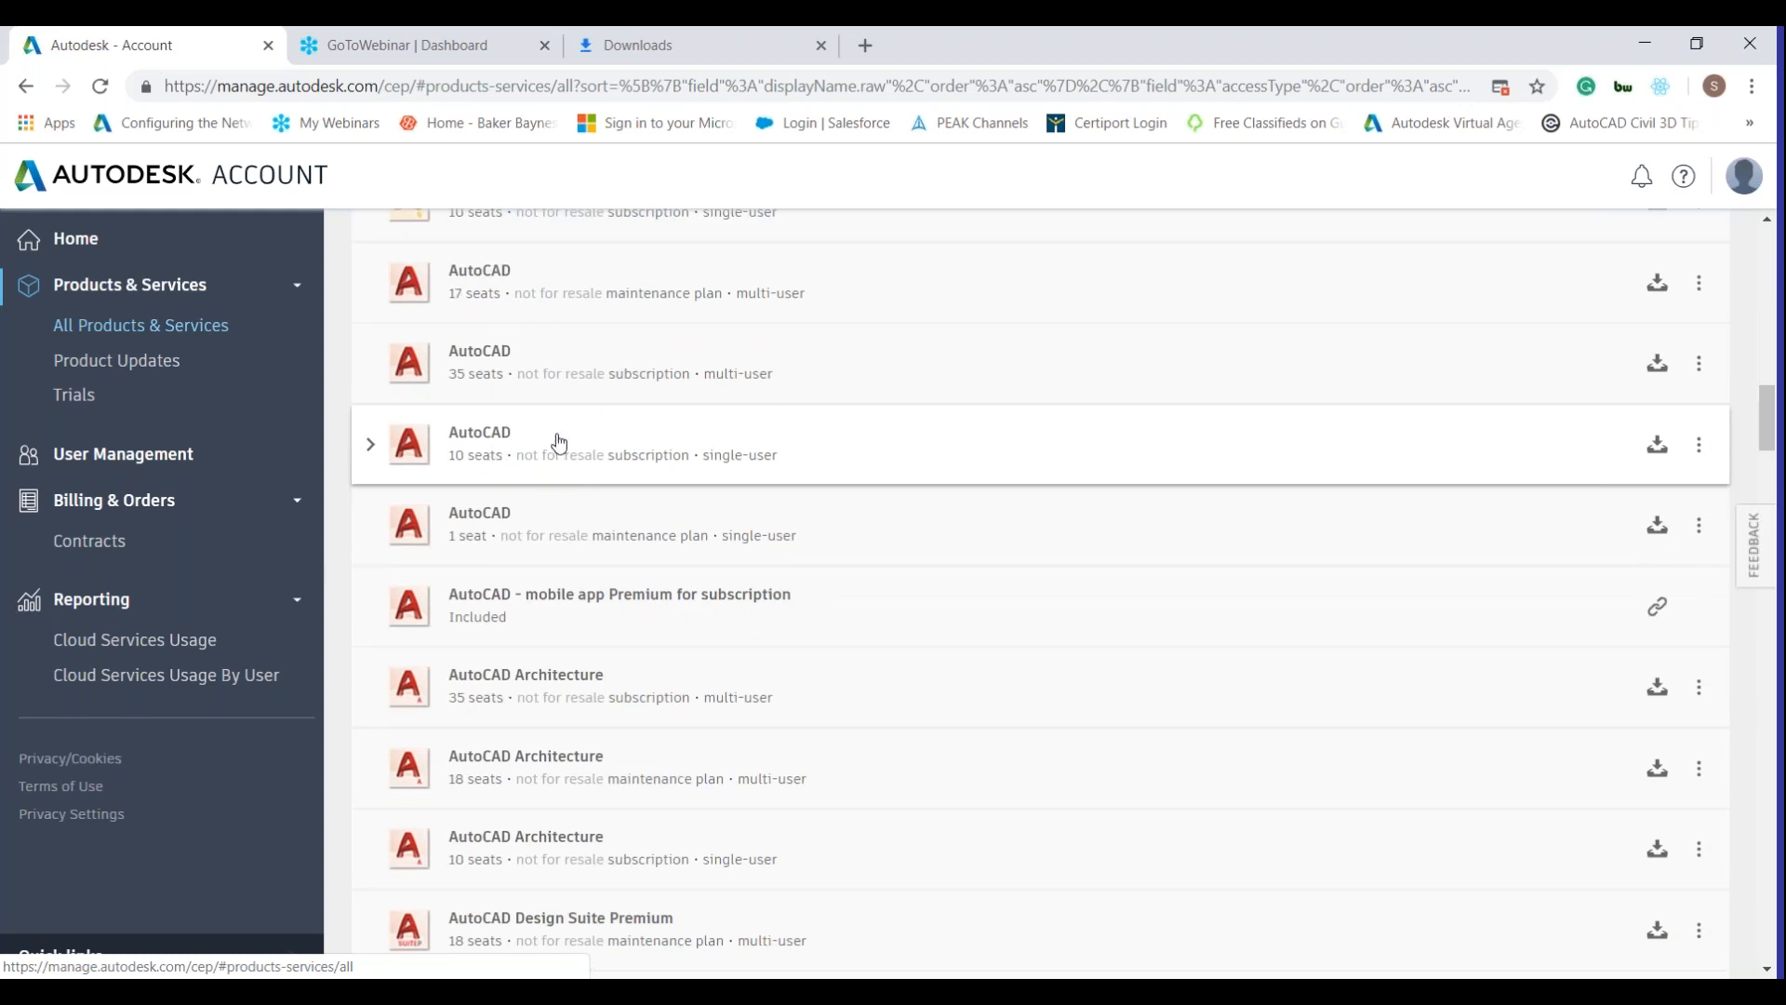
scroll(558, 441, "down", 4)
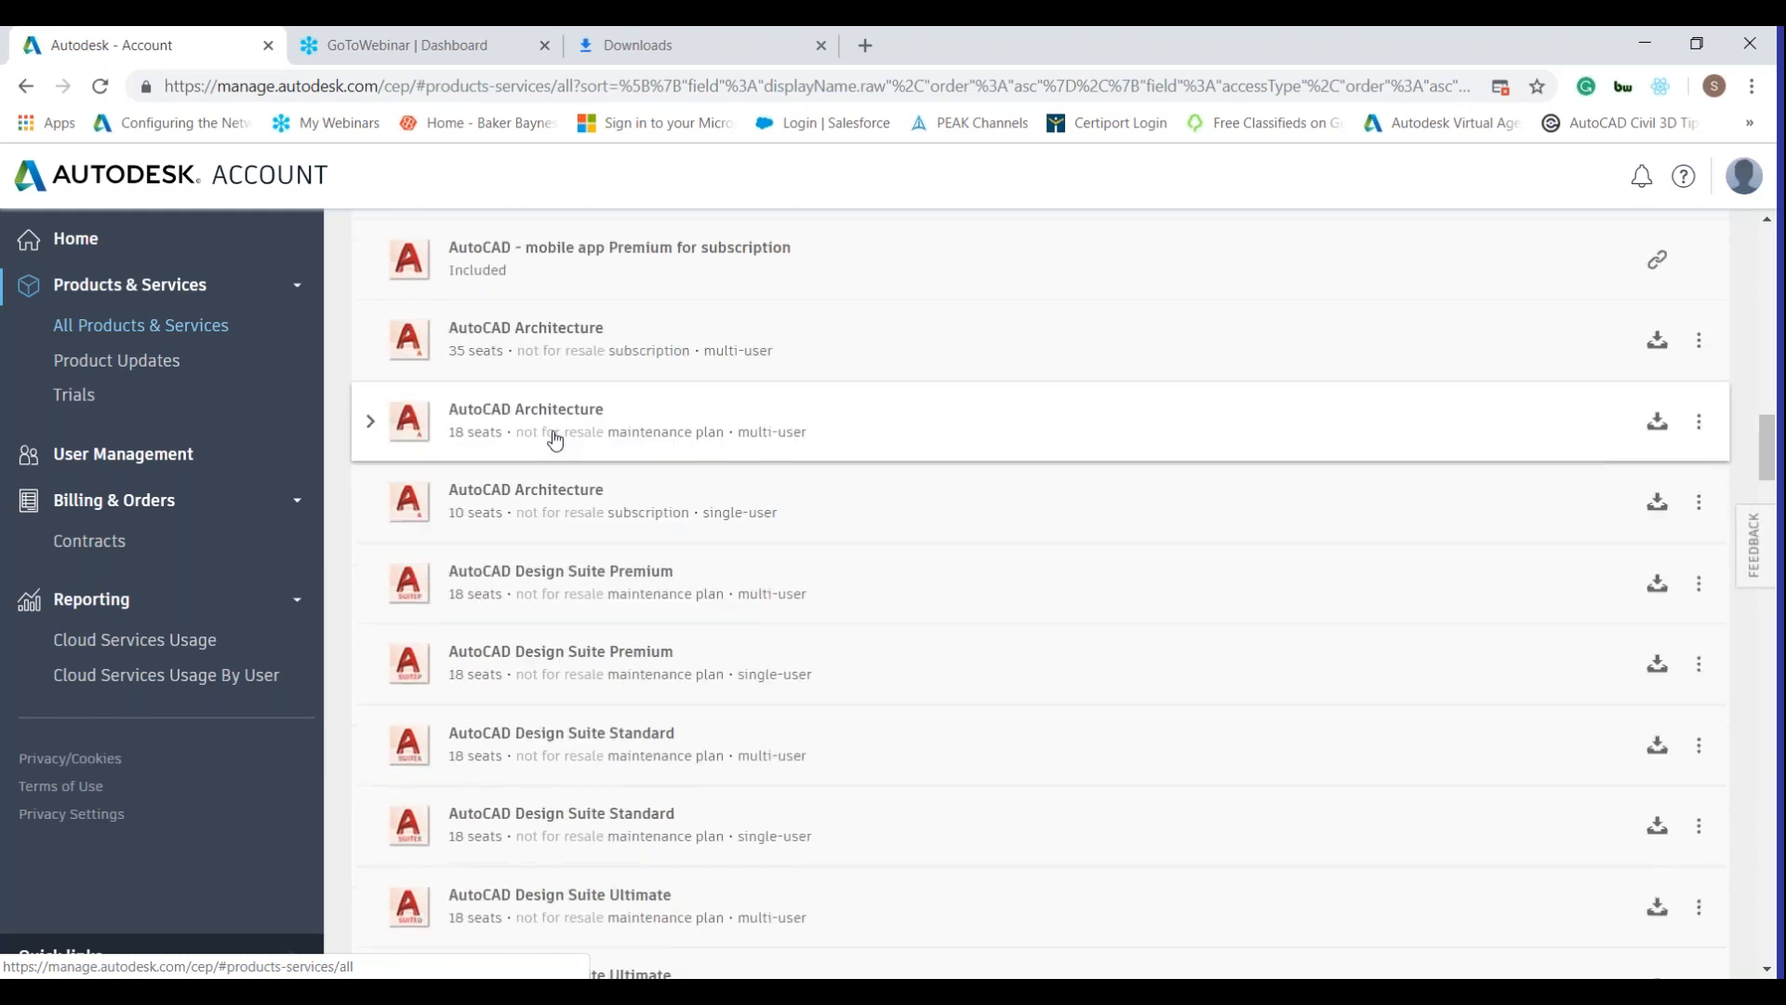
scroll(555, 441, "down", 10)
scroll(539, 409, "up", 15)
scroll(538, 400, "up", 8)
left_click(371, 377)
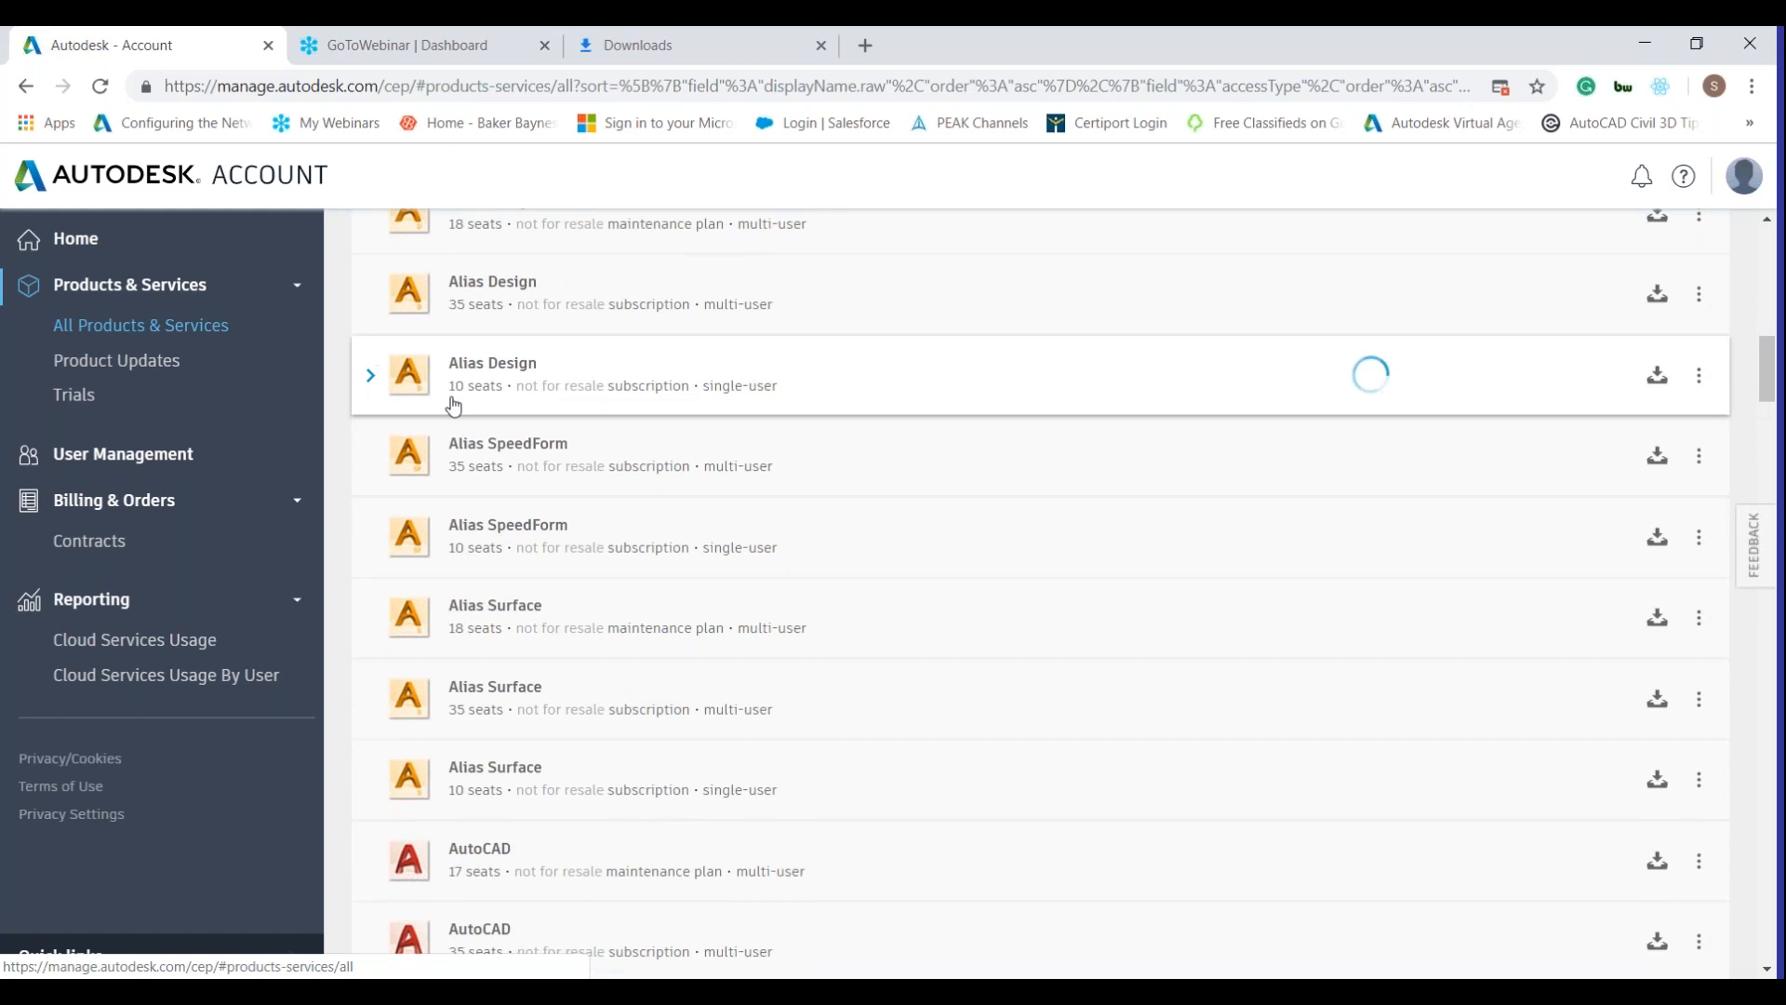
scroll(453, 406, "down", 5)
scroll(614, 253, "down", 3)
scroll(614, 253, "up", 2)
scroll(614, 253, "down", 1)
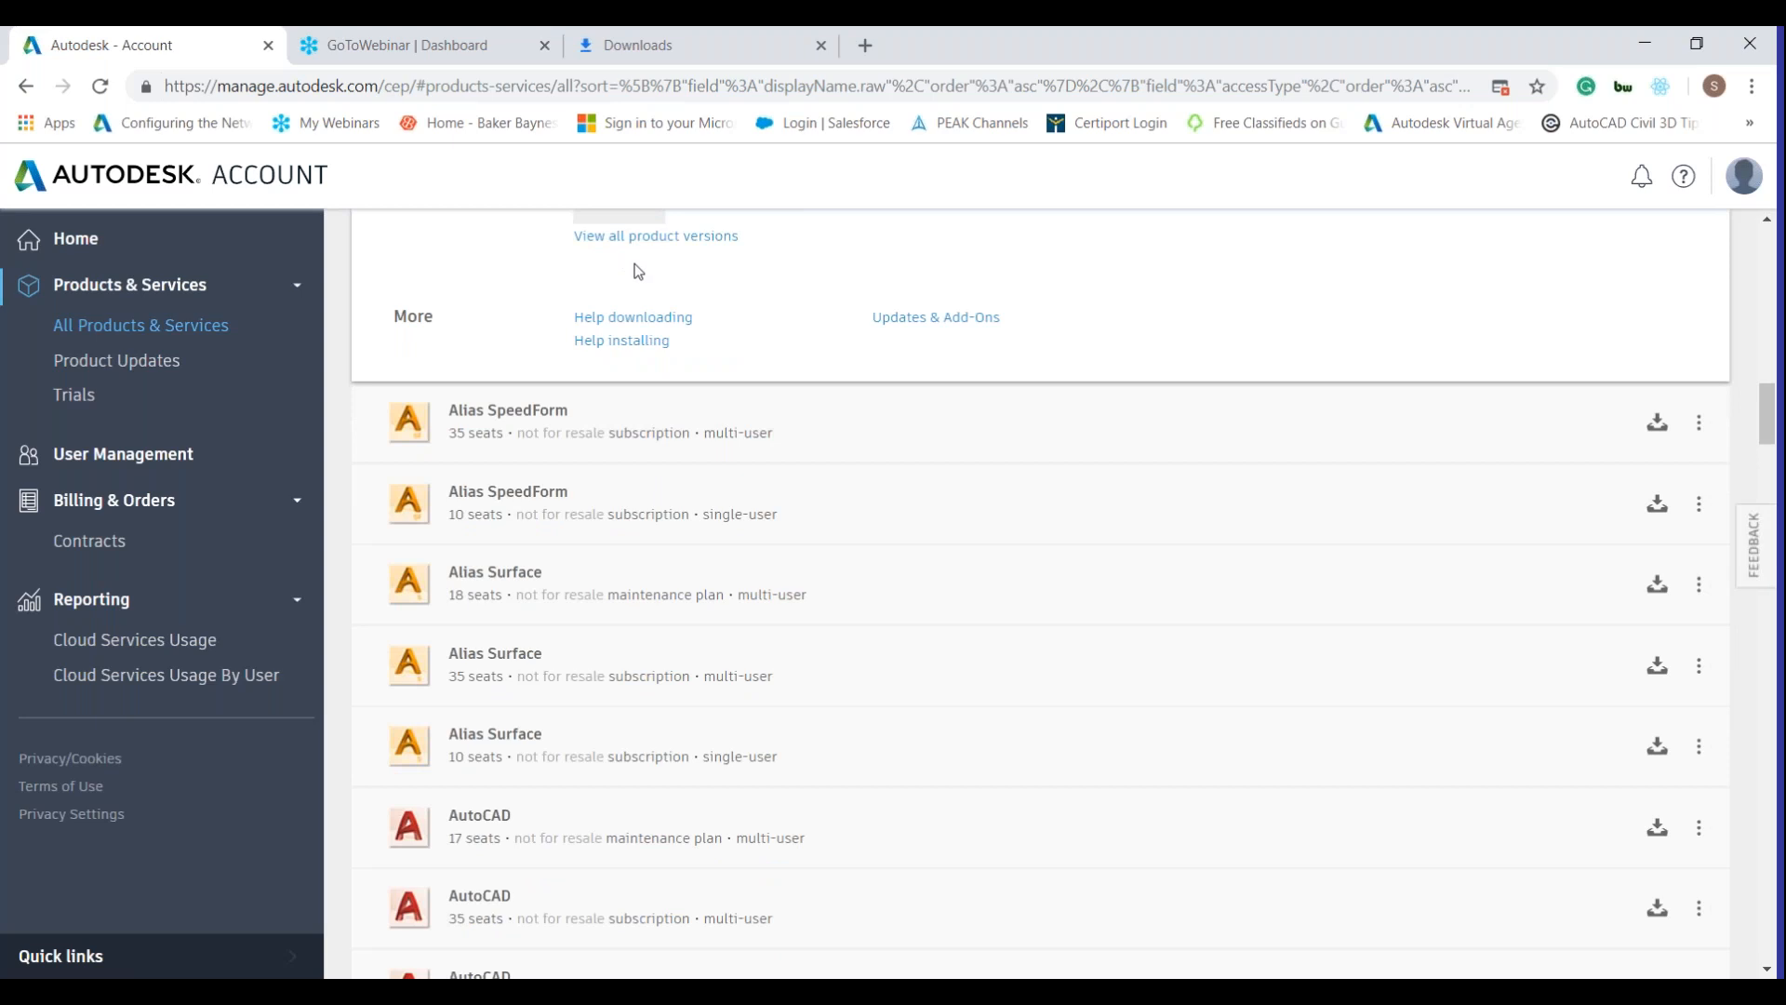
Reload All Products & Services and return to the top of the list at 3ds Max.
left_click(213, 326)
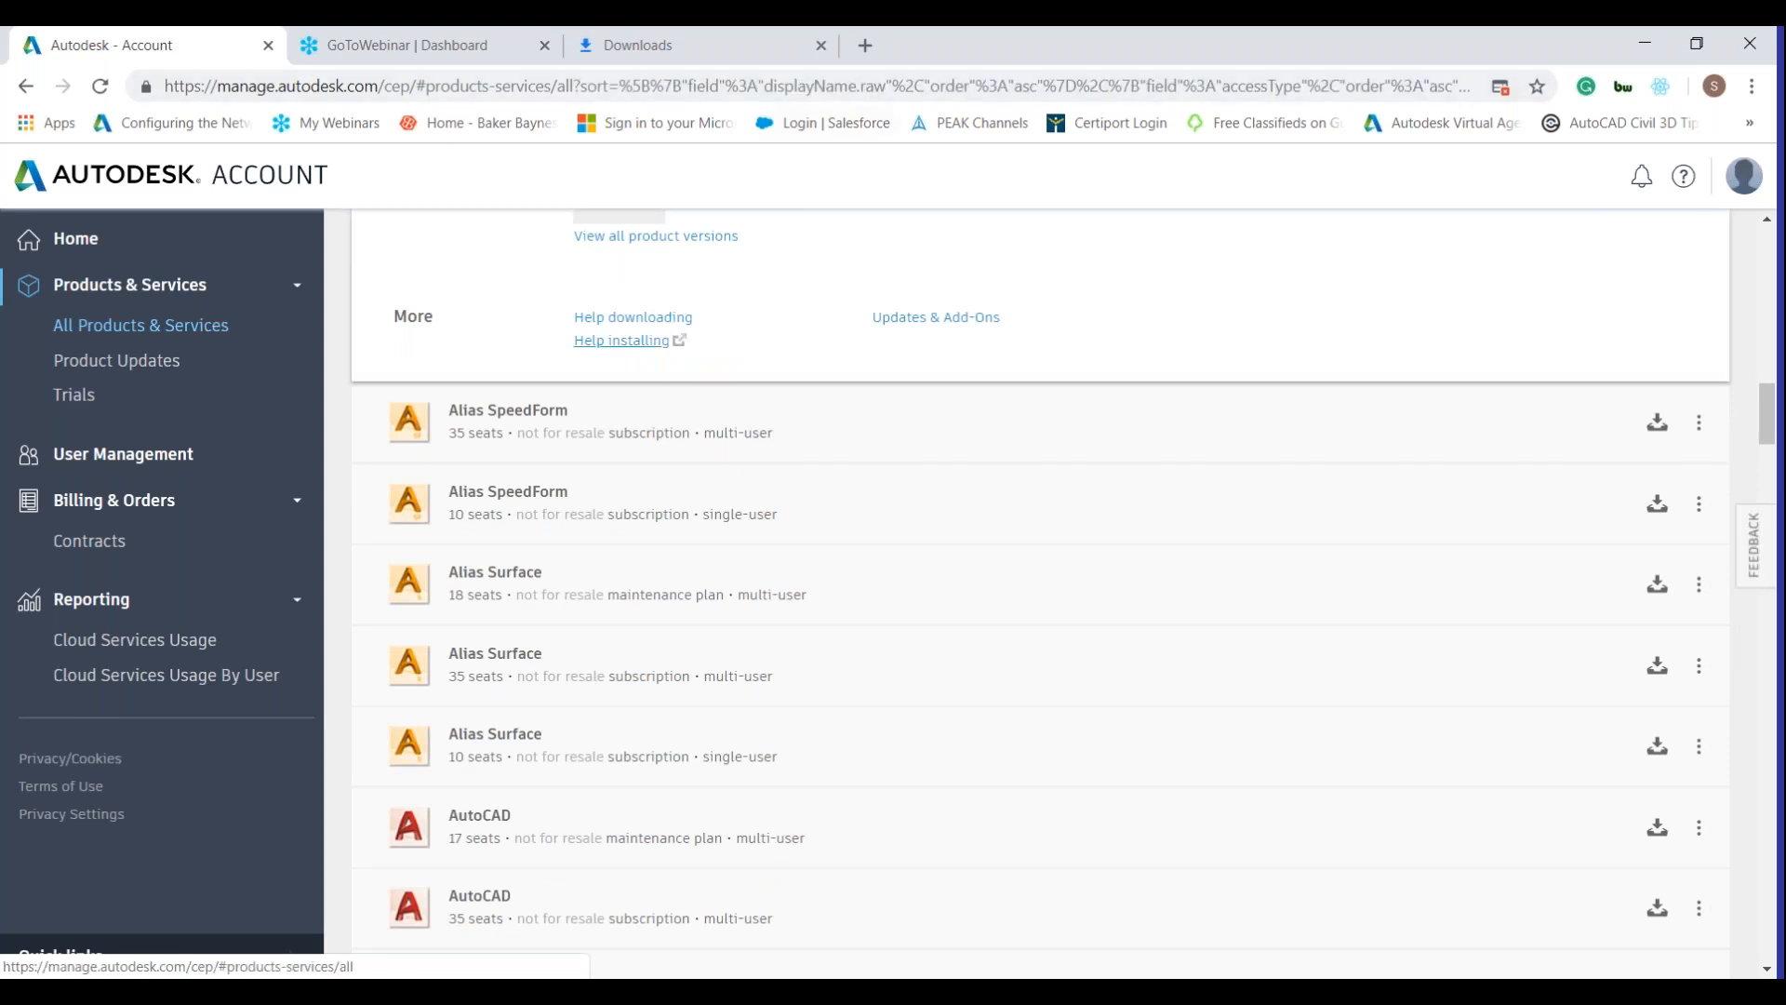
scroll(474, 291, "up", 15)
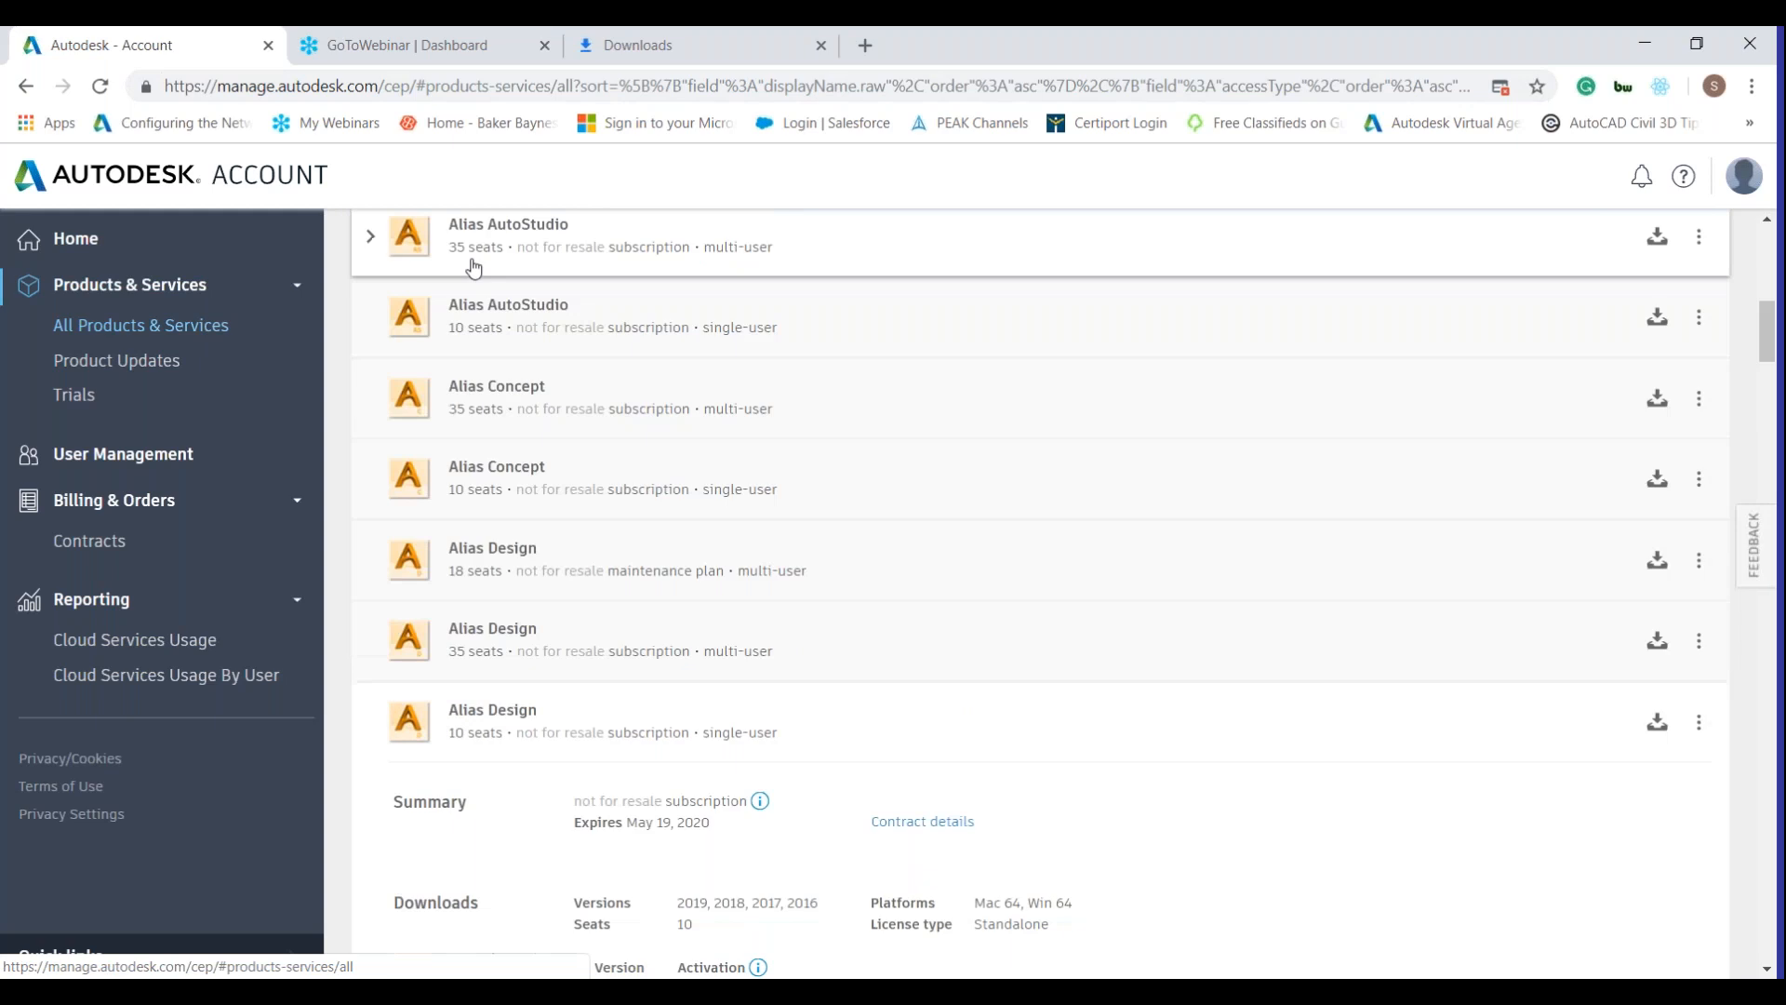
scroll(597, 324, "up", 5)
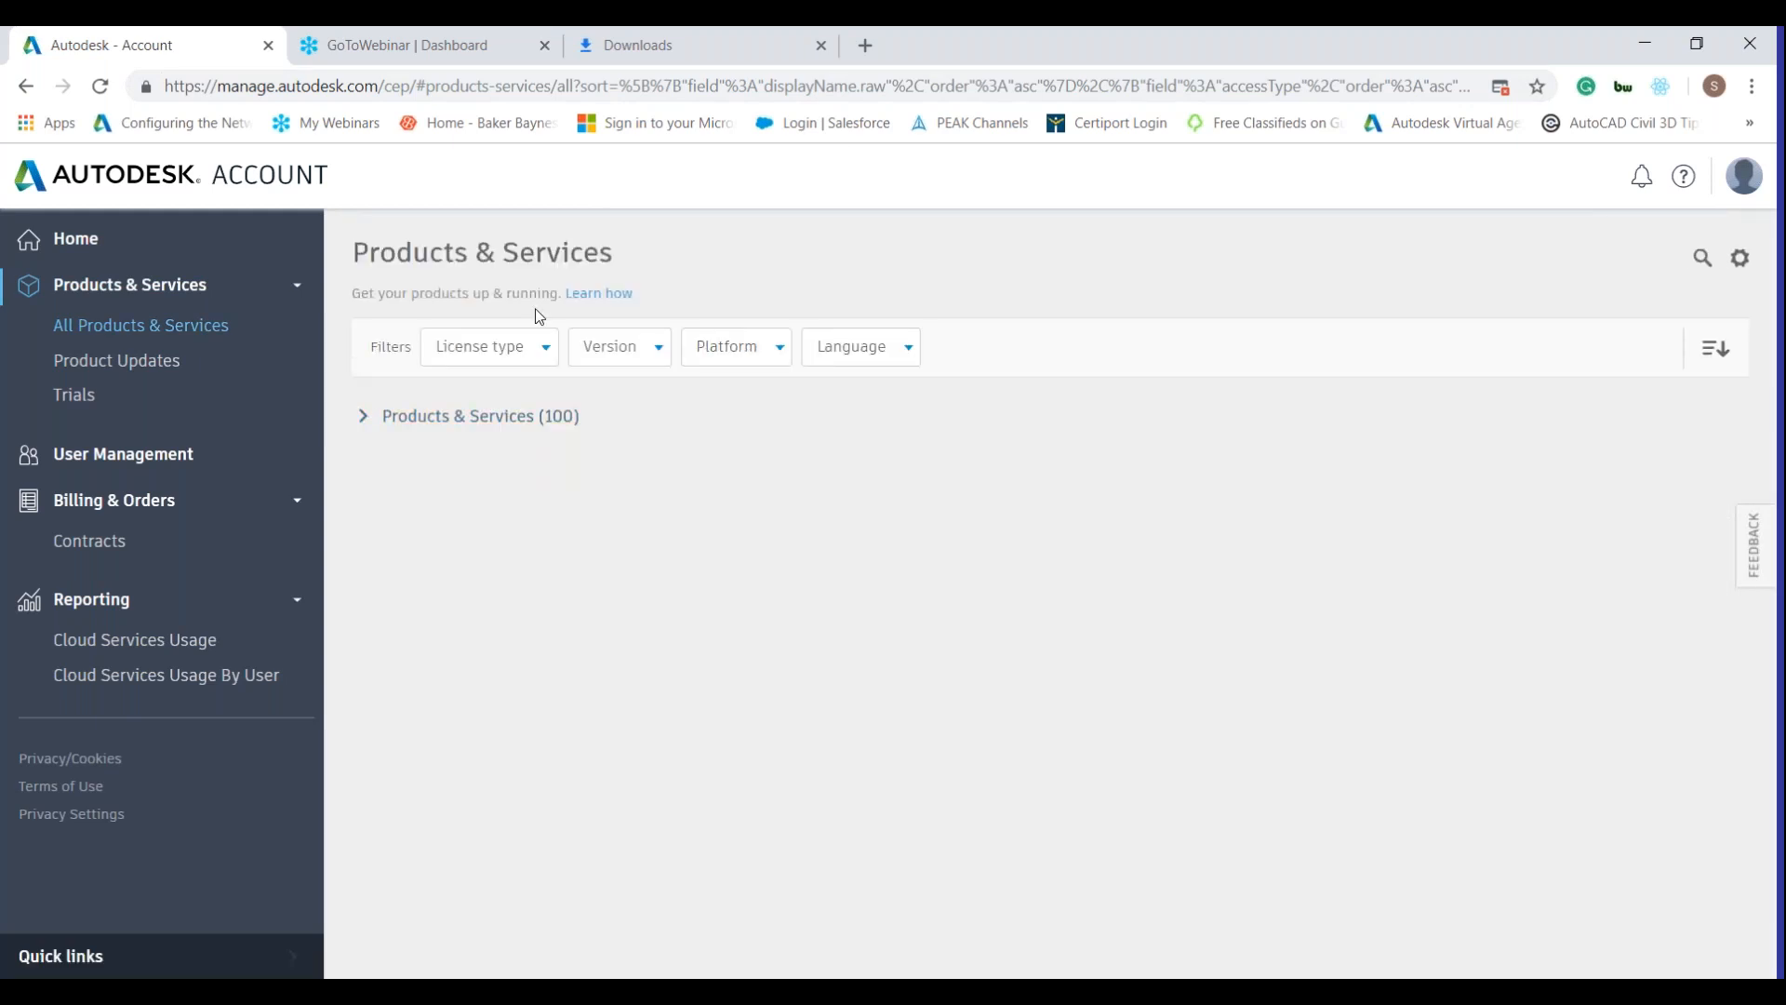
Filter the product list to Network license type only, showing 122 results.
left_click(523, 350)
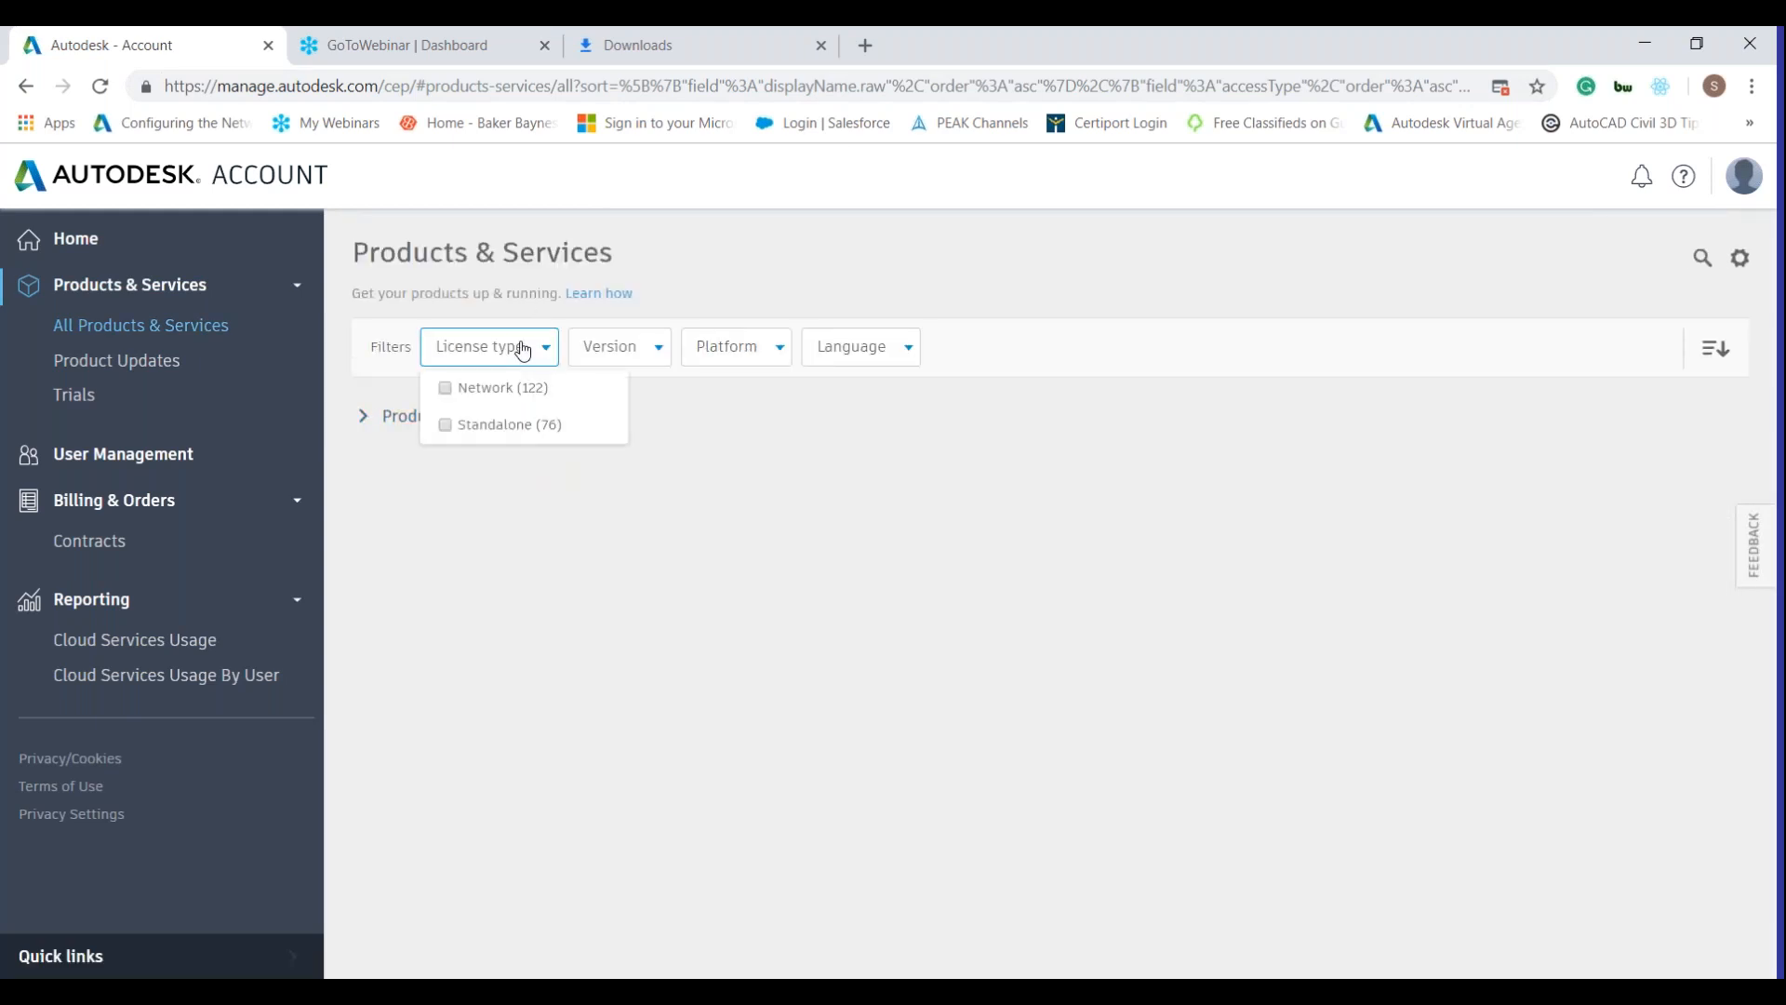
left_click(522, 387)
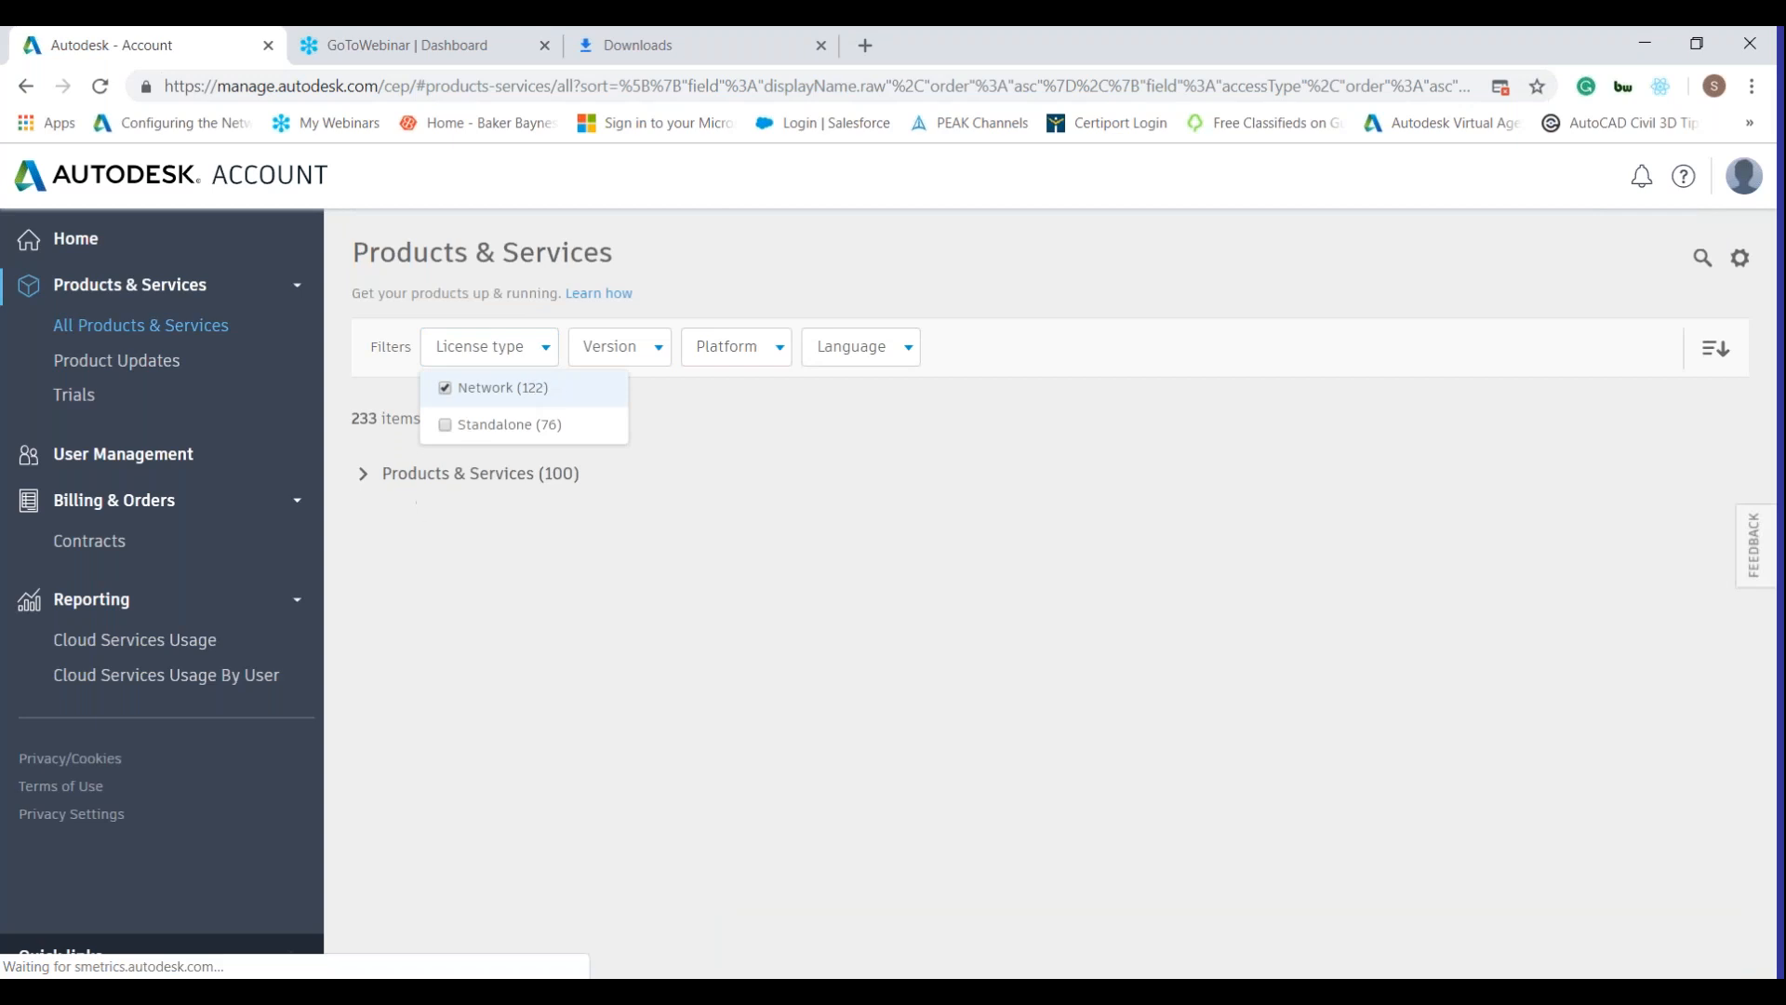
left_click(448, 552)
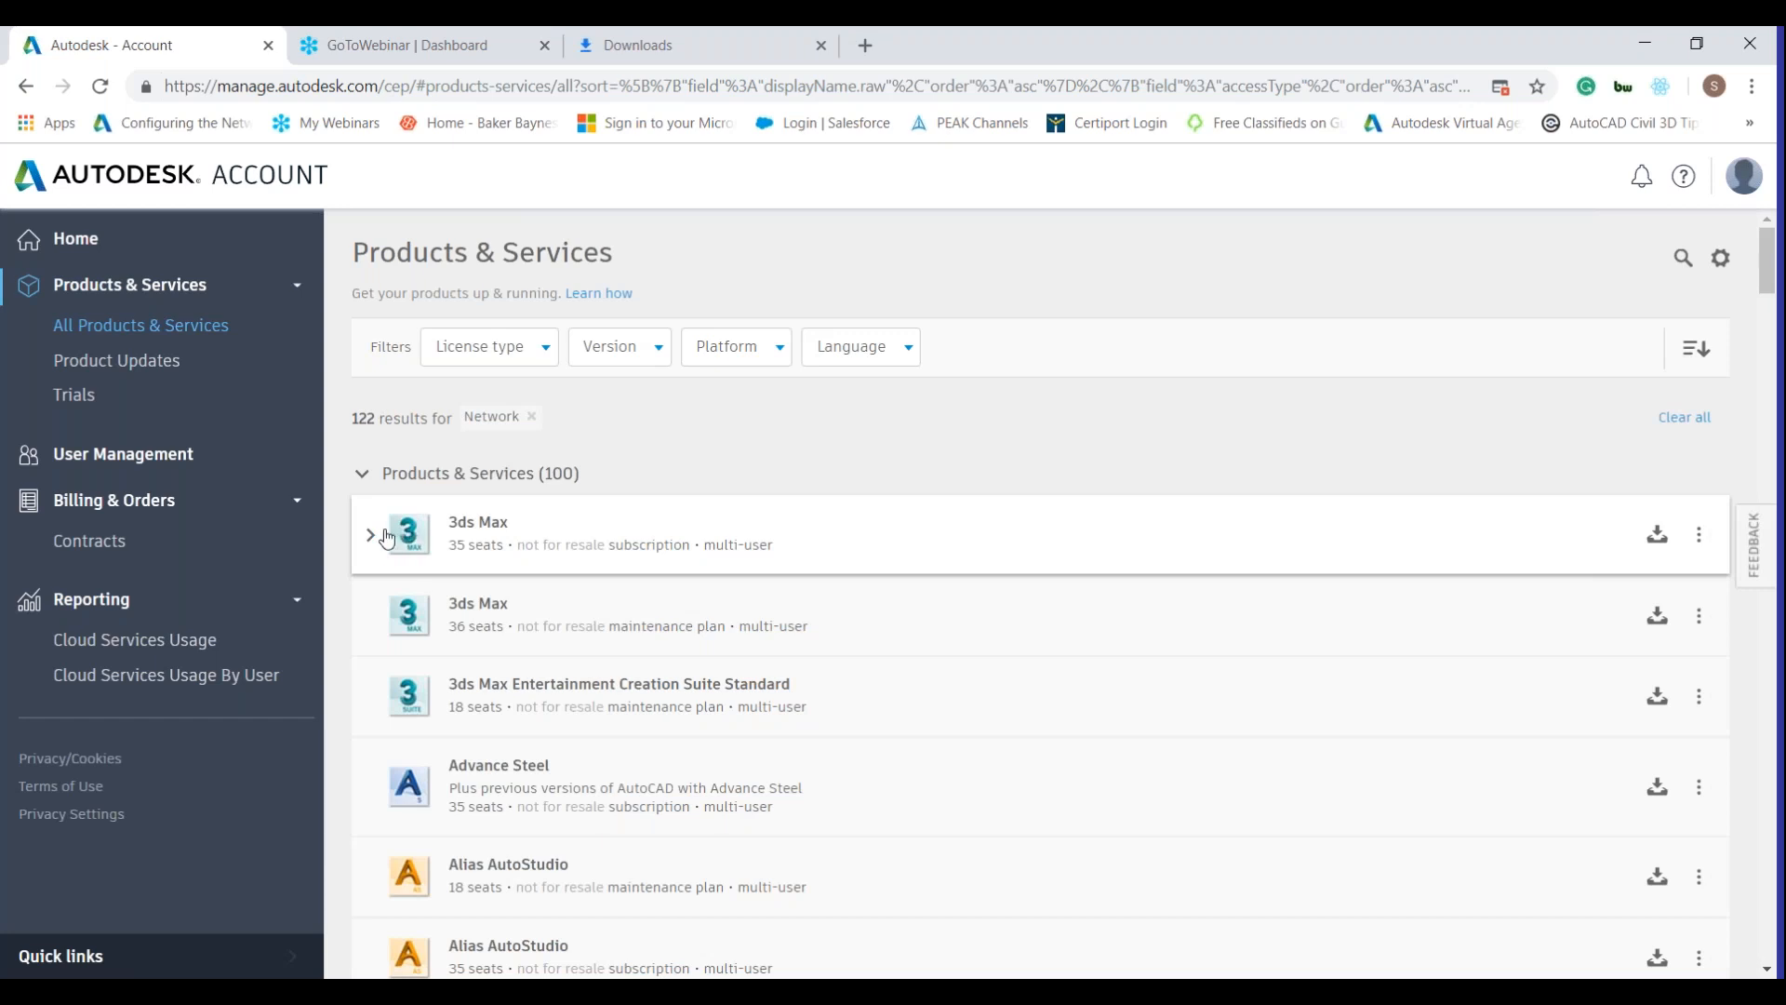
Expand the 3ds Max and Alias Surface rows to view their versions and license-file options.
left_click(373, 537)
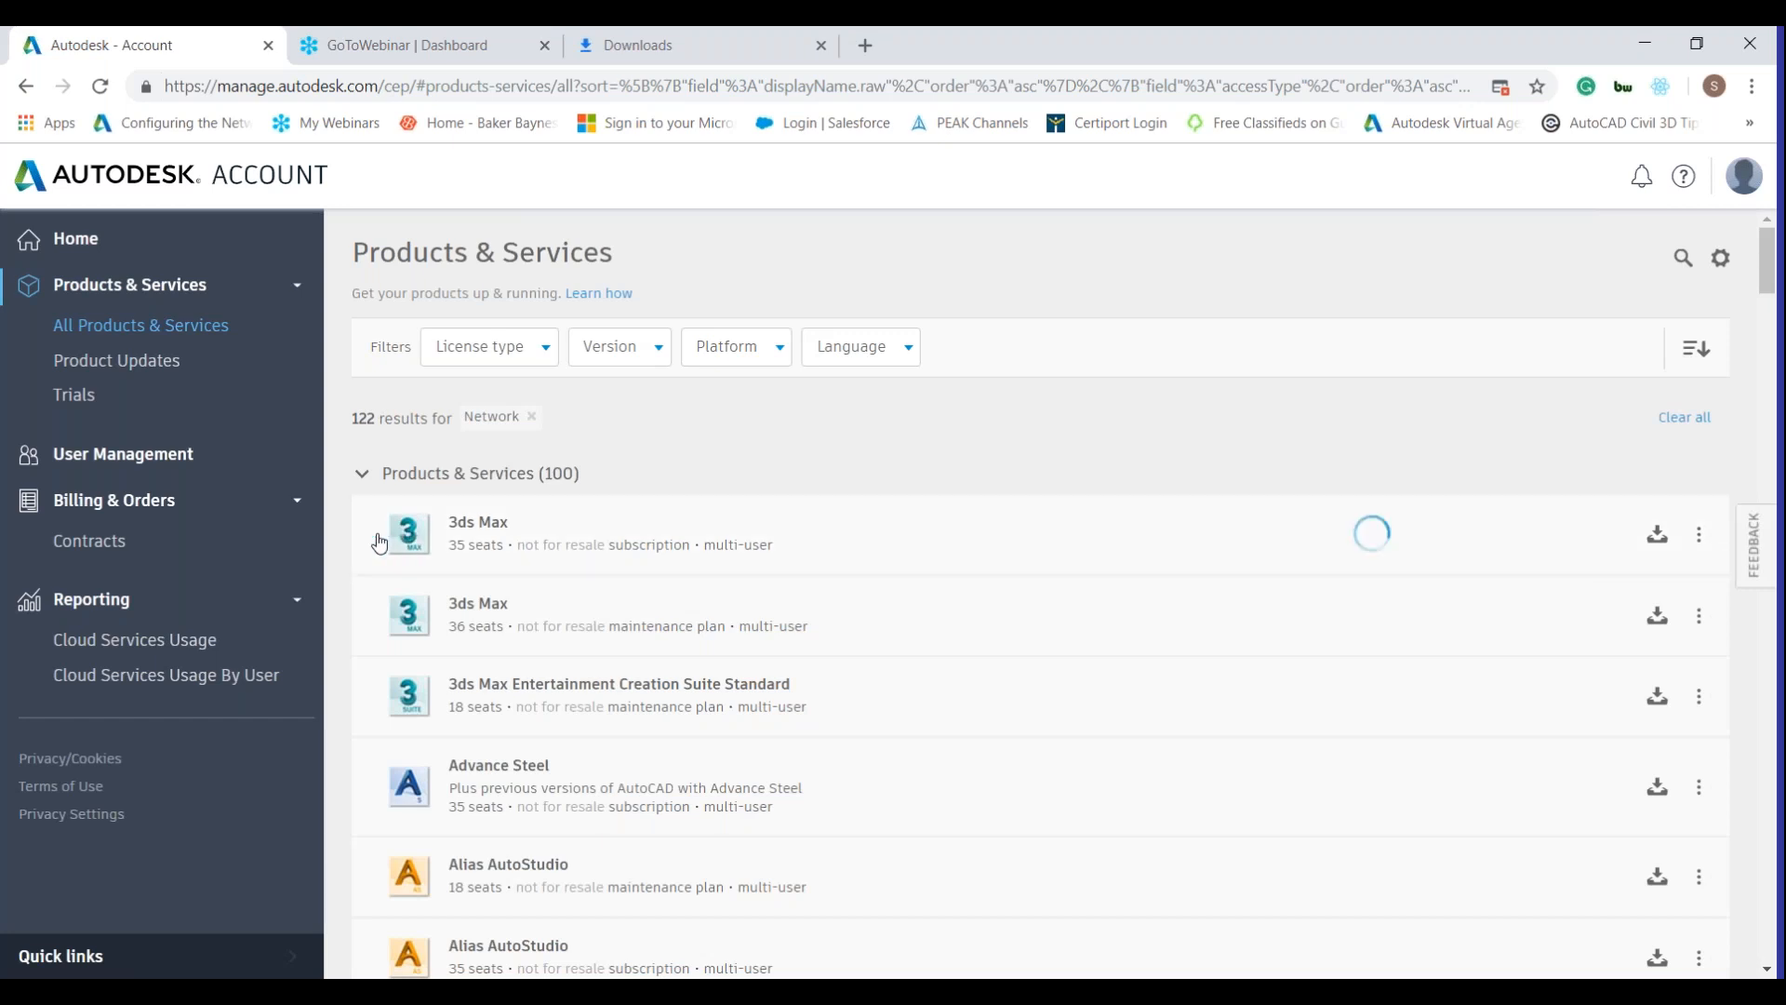
scroll(376, 540, "down", 7)
scroll(797, 402, "down", 1)
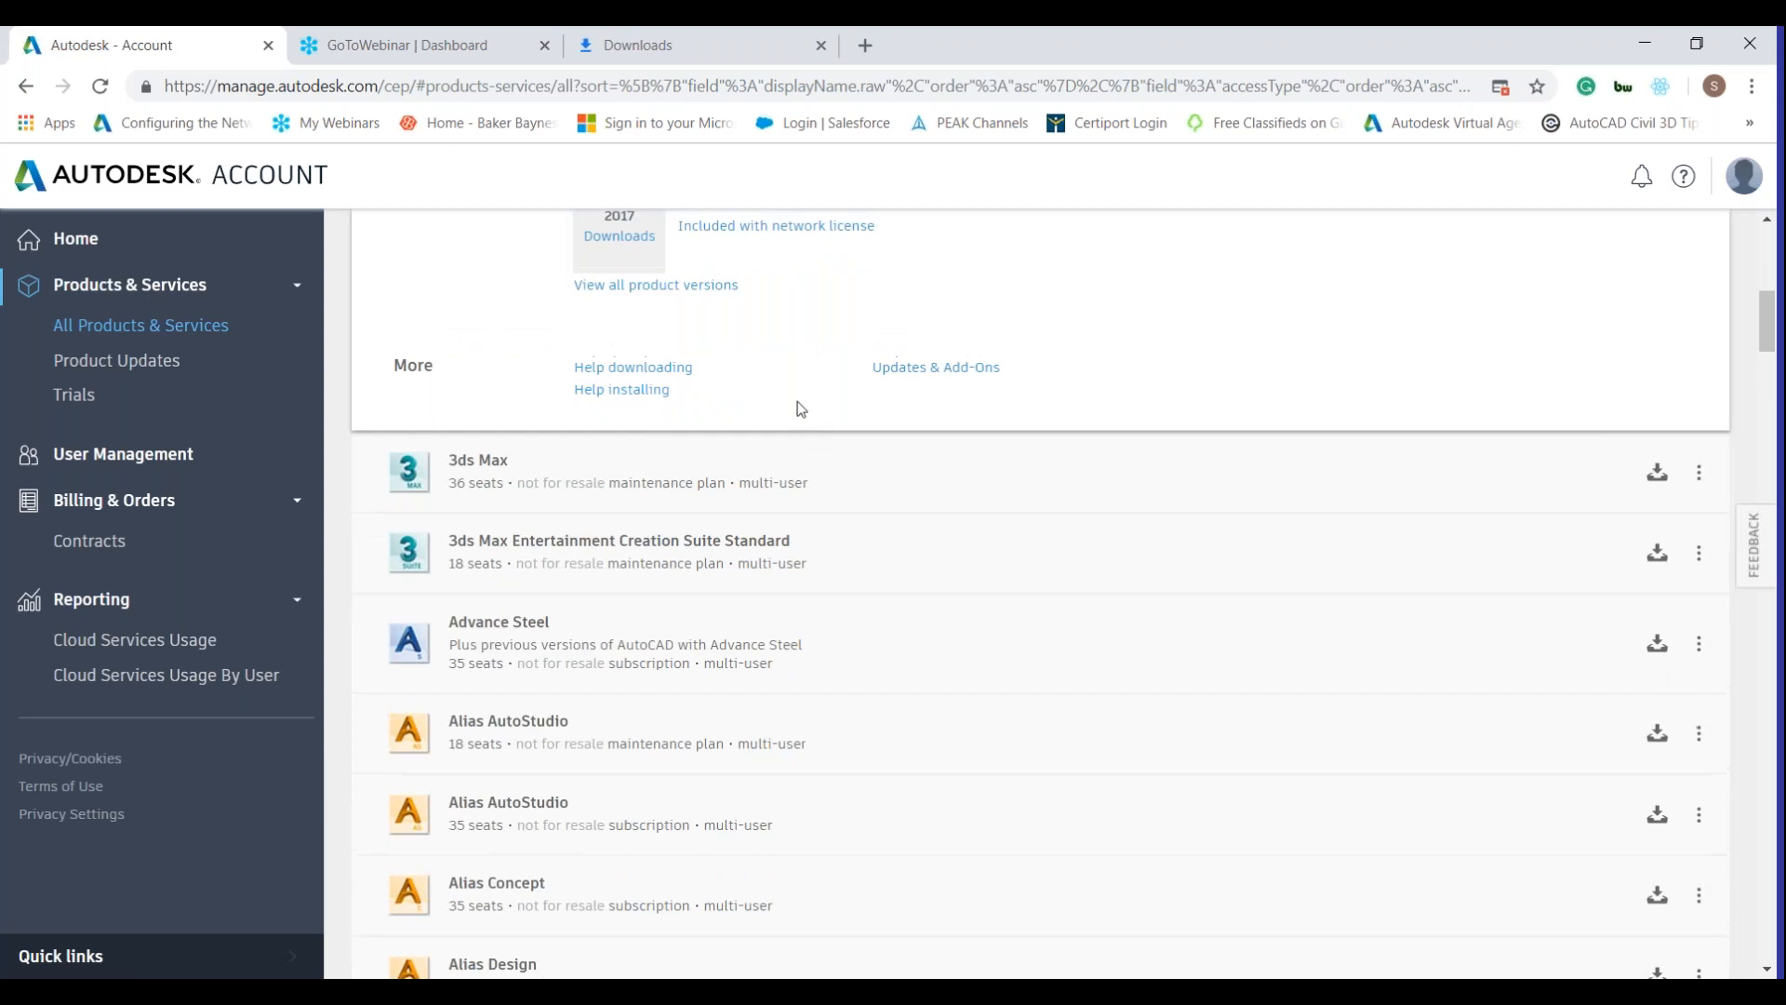
scroll(797, 402, "up", 8)
left_click(363, 357)
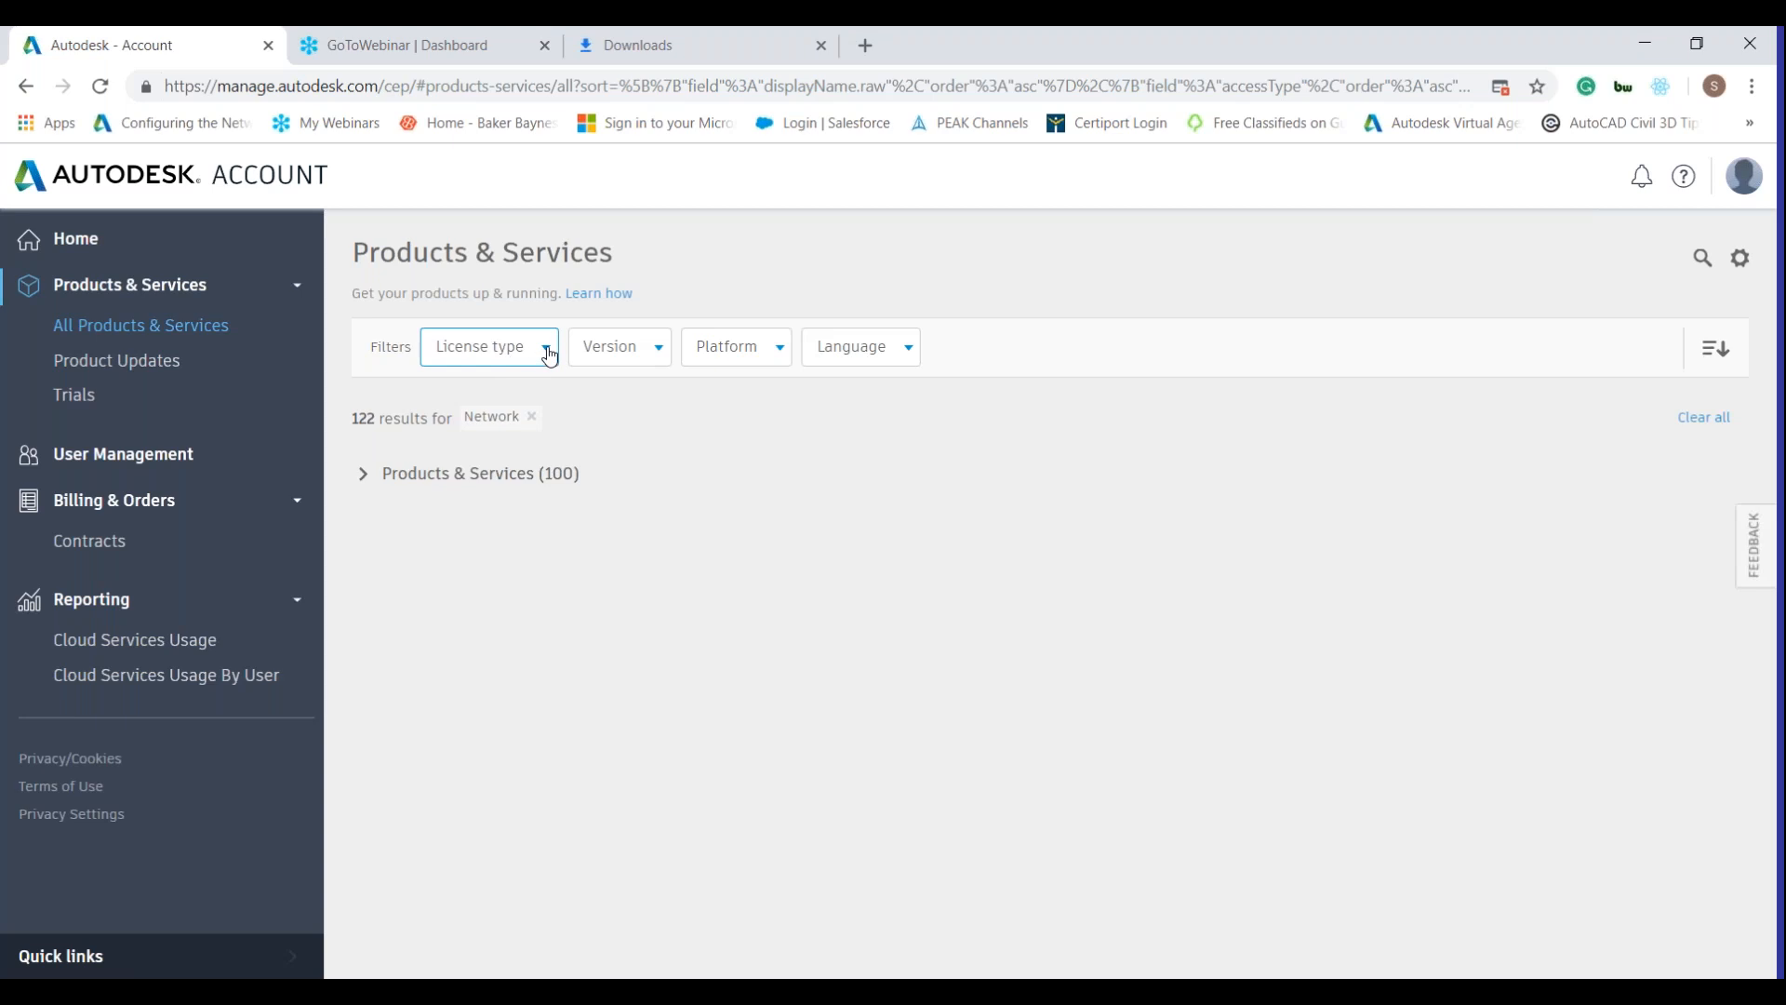
left_click(359, 475)
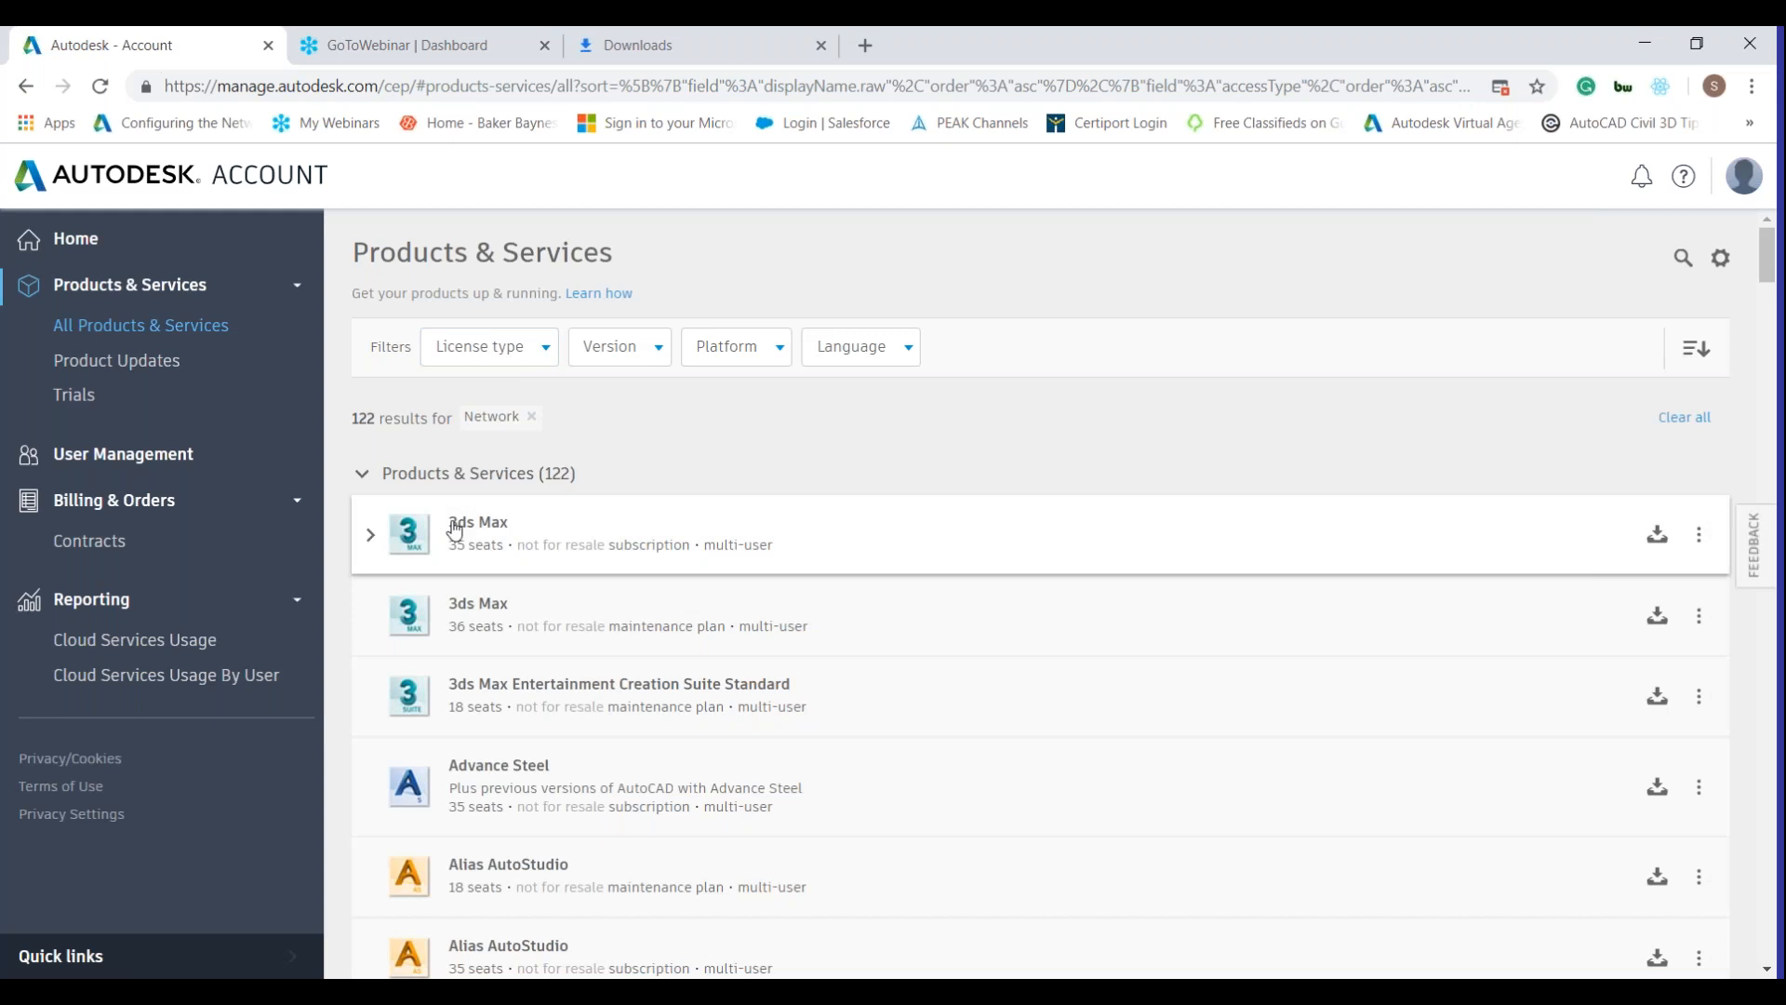
scroll(456, 533, "down", 5)
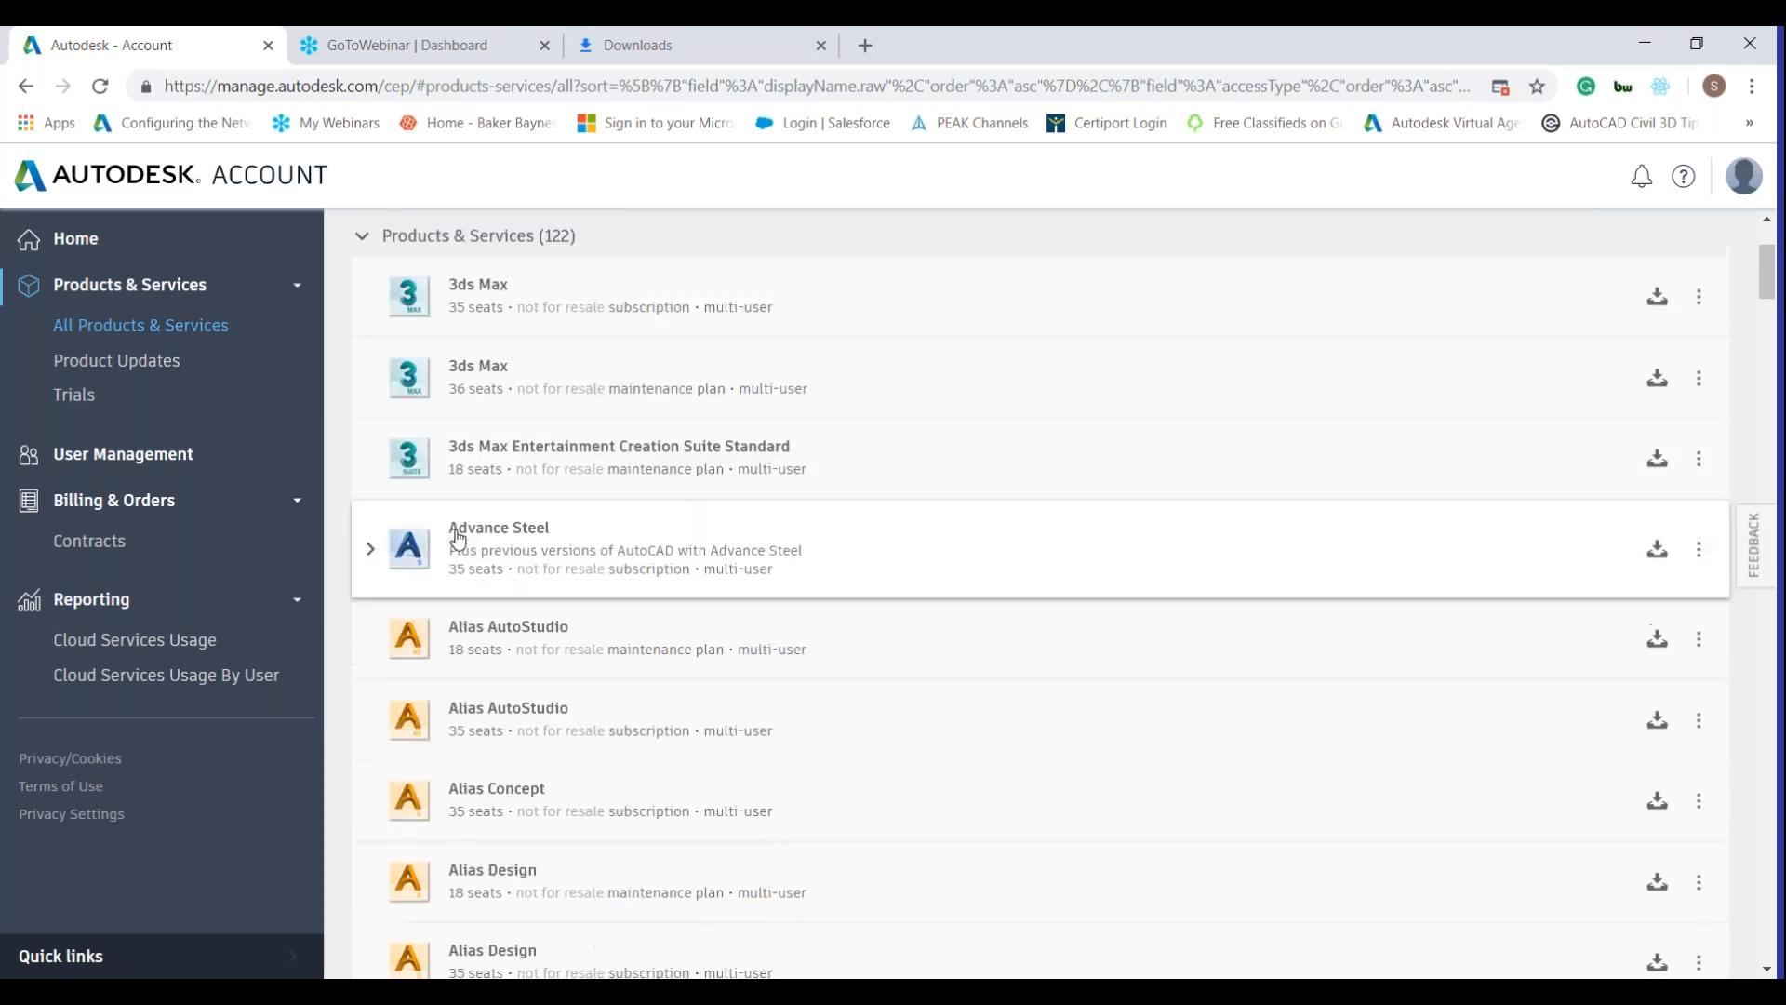
scroll(464, 533, "down", 3)
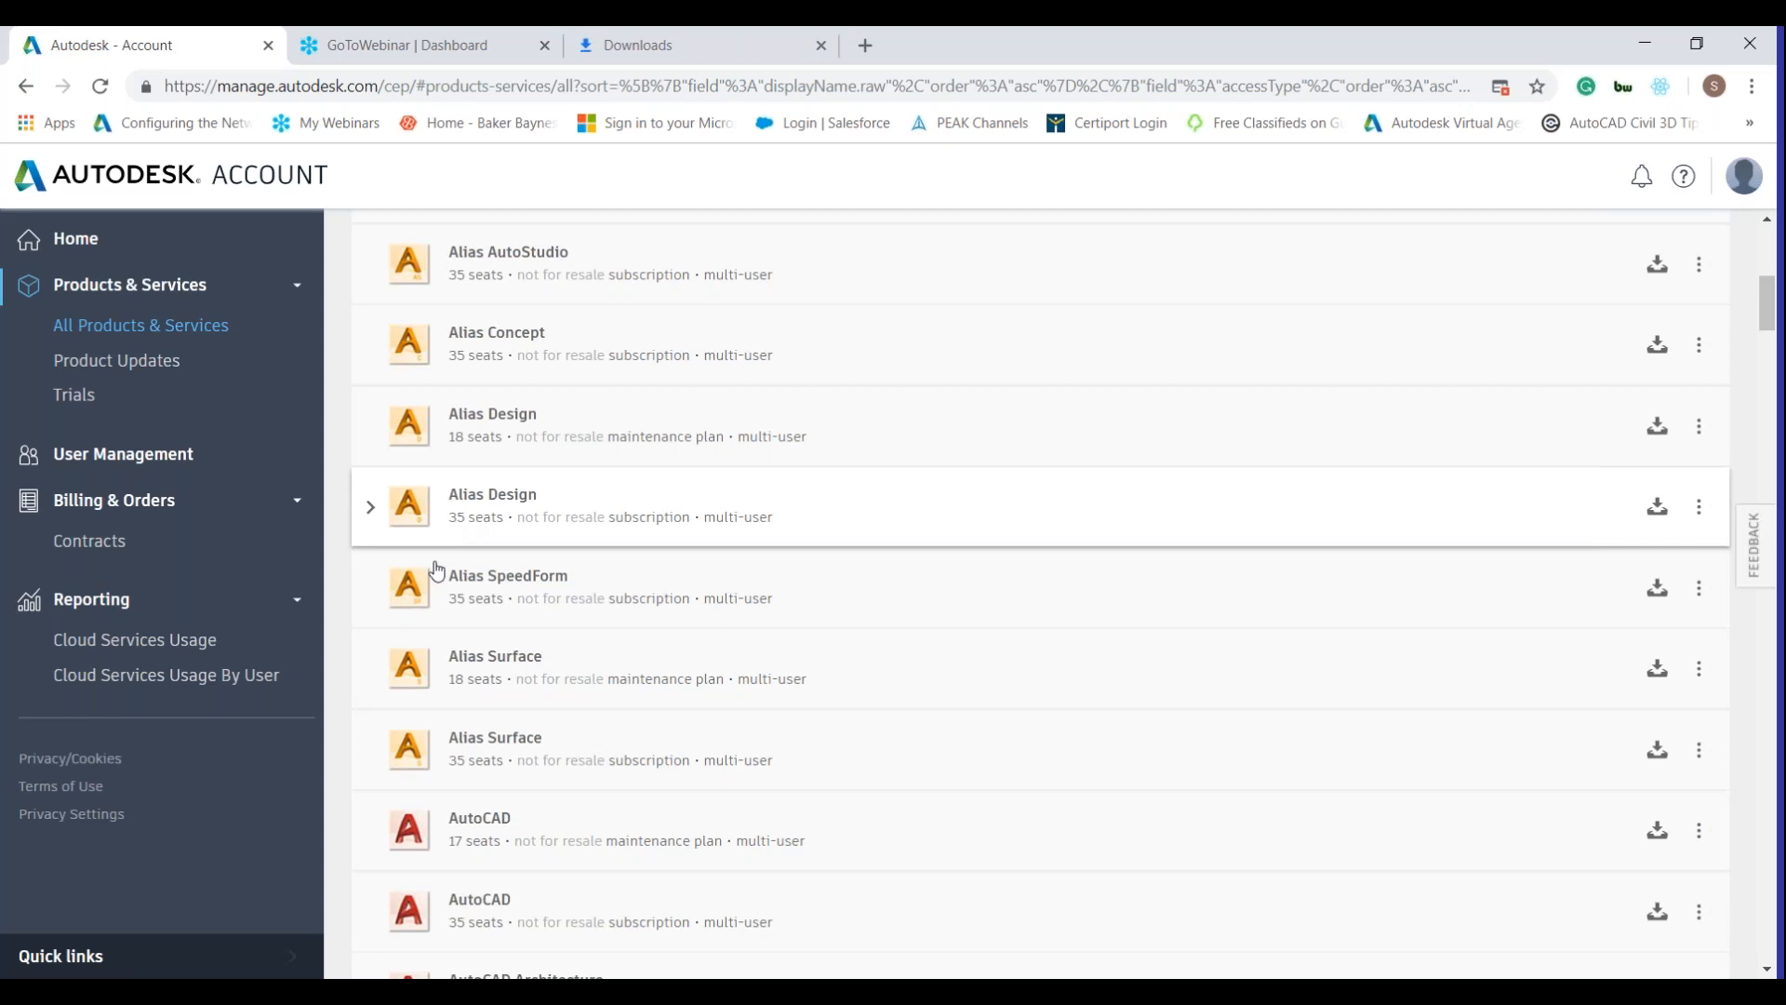
left_click(375, 752)
scroll(433, 708, "down", 5)
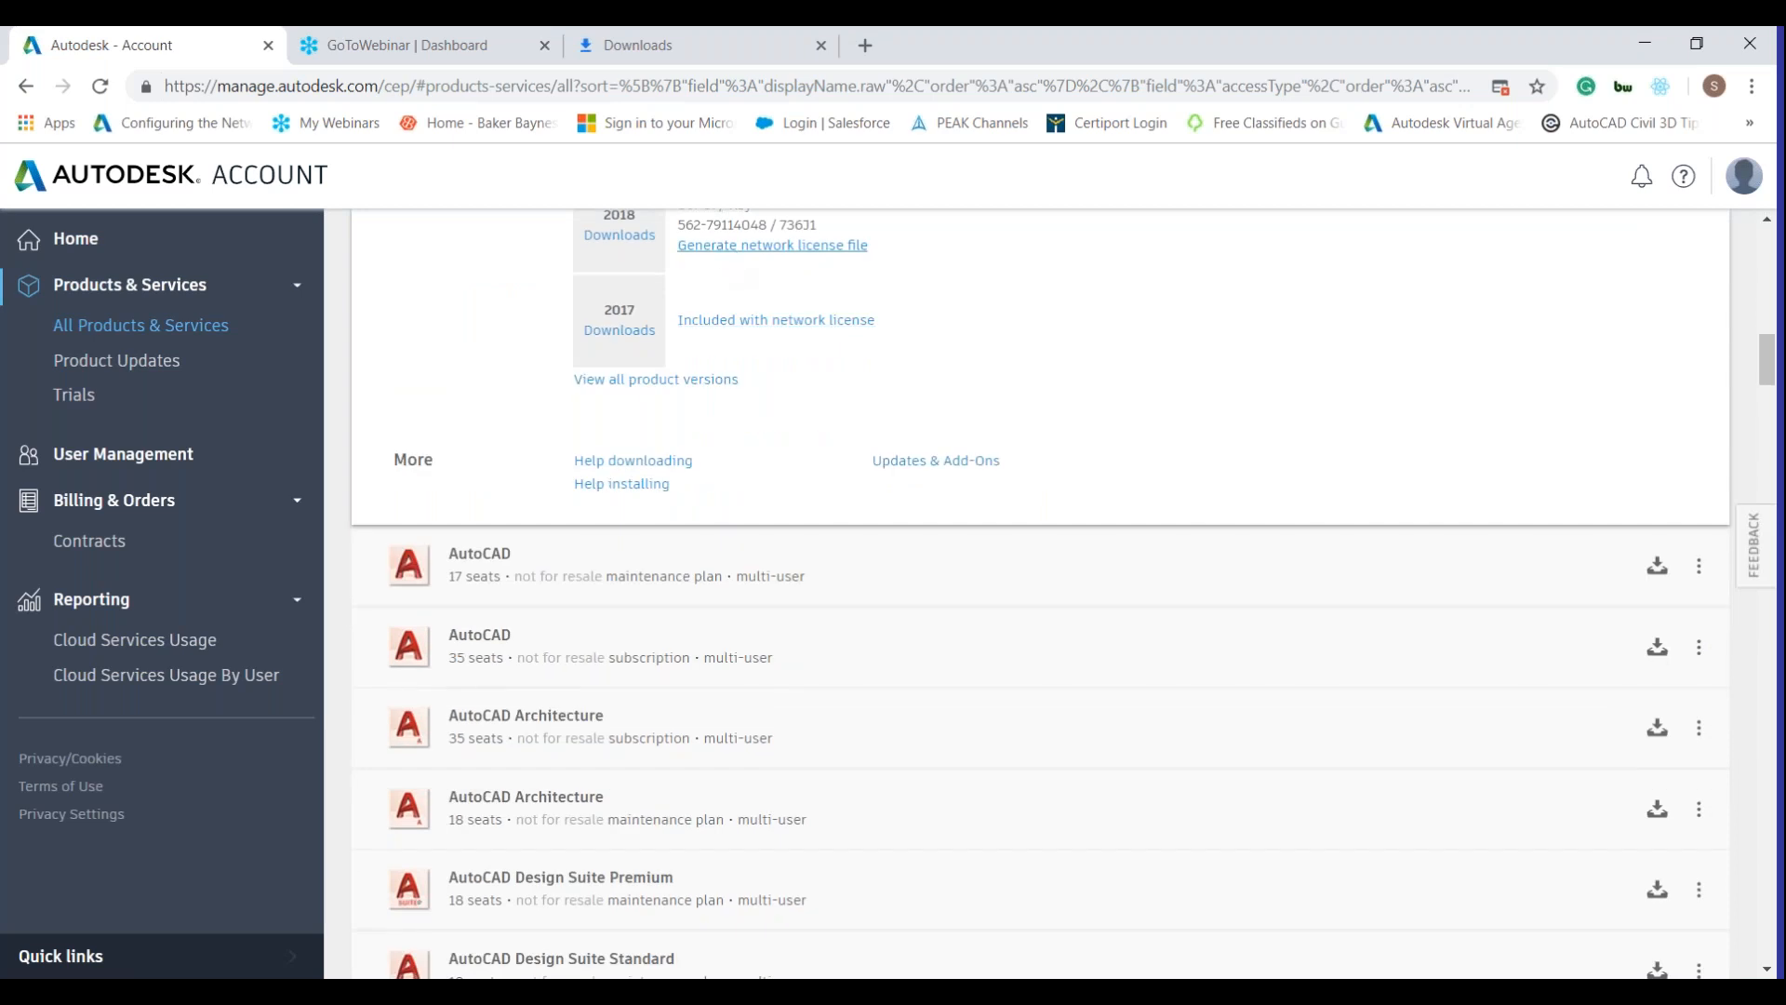
Start a network license file for a single server, leaving Server name and Server ID empty.
left_click(738, 247)
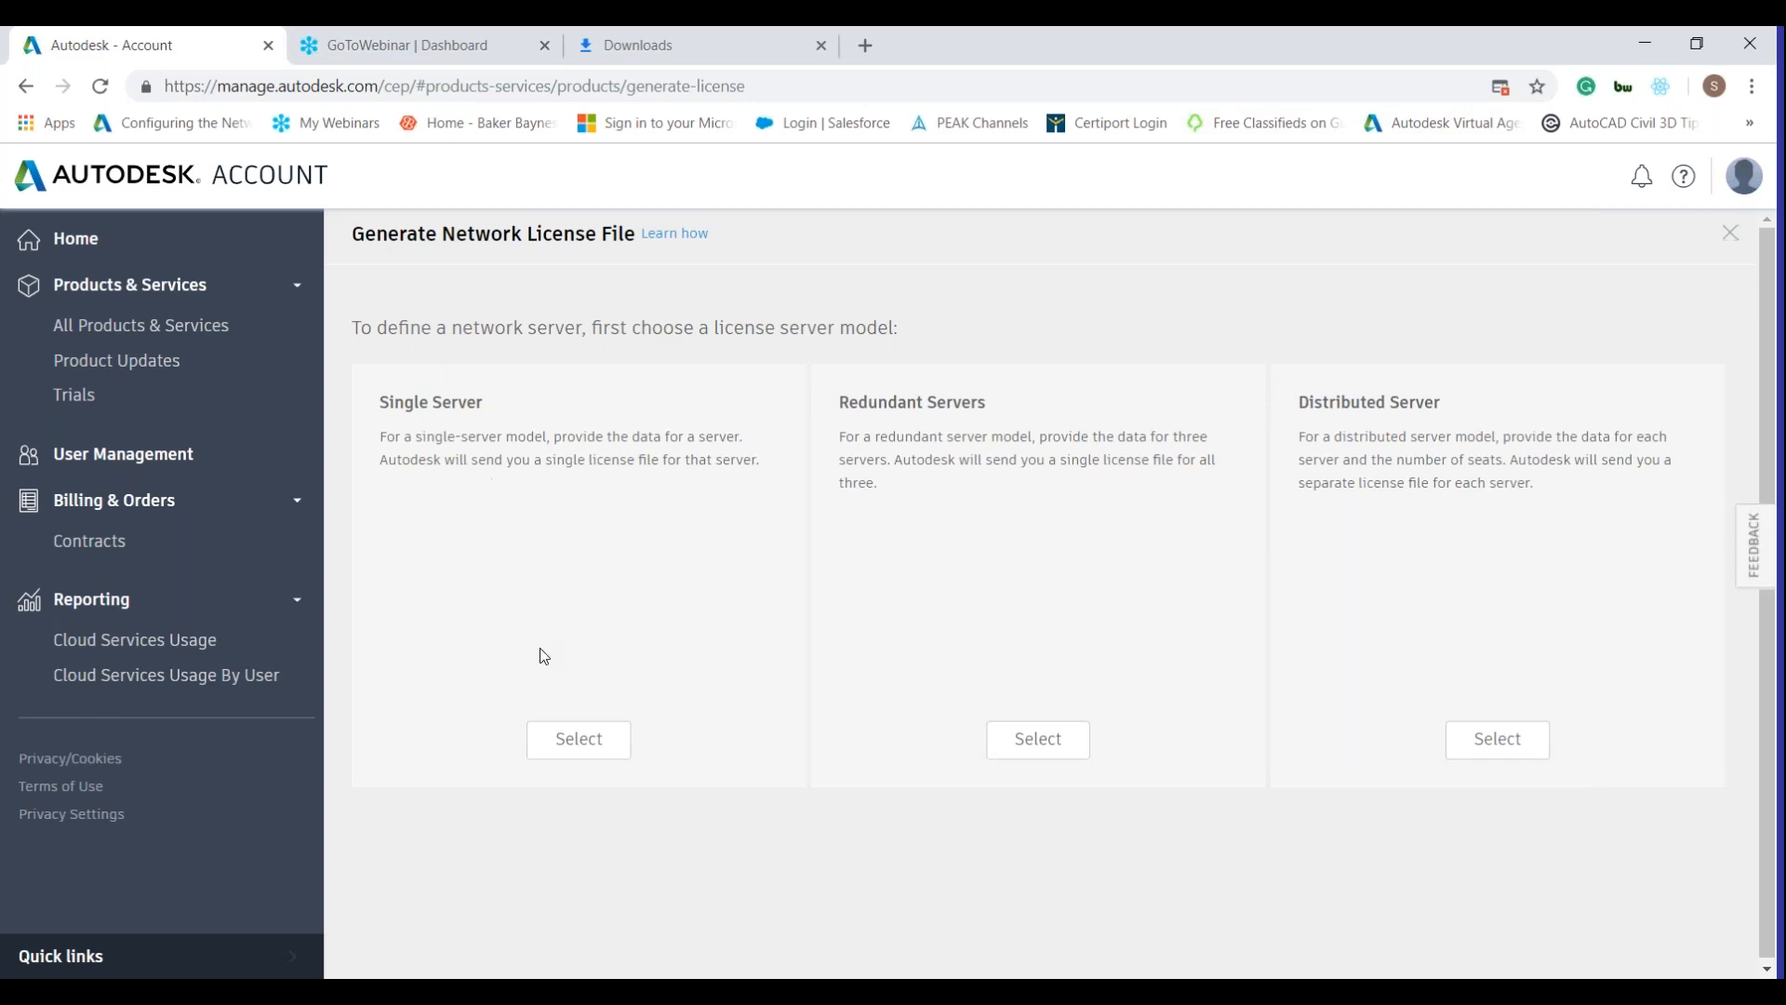
left_click(573, 736)
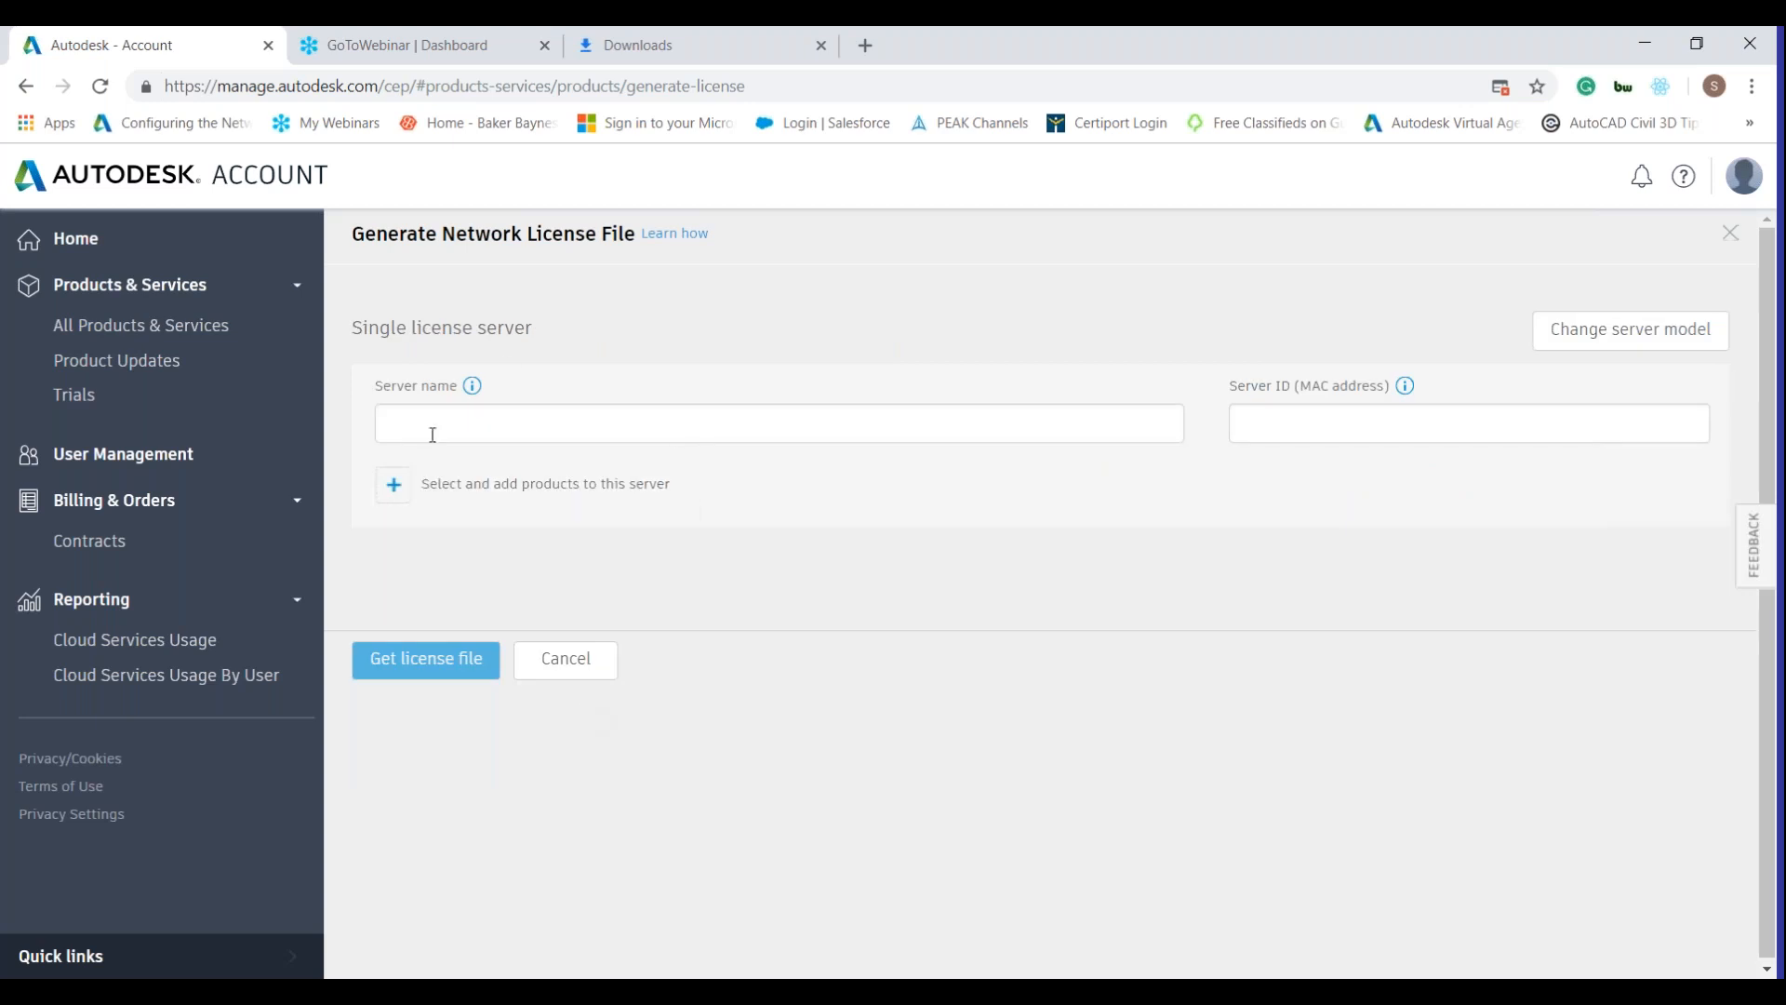
left_click(633, 422)
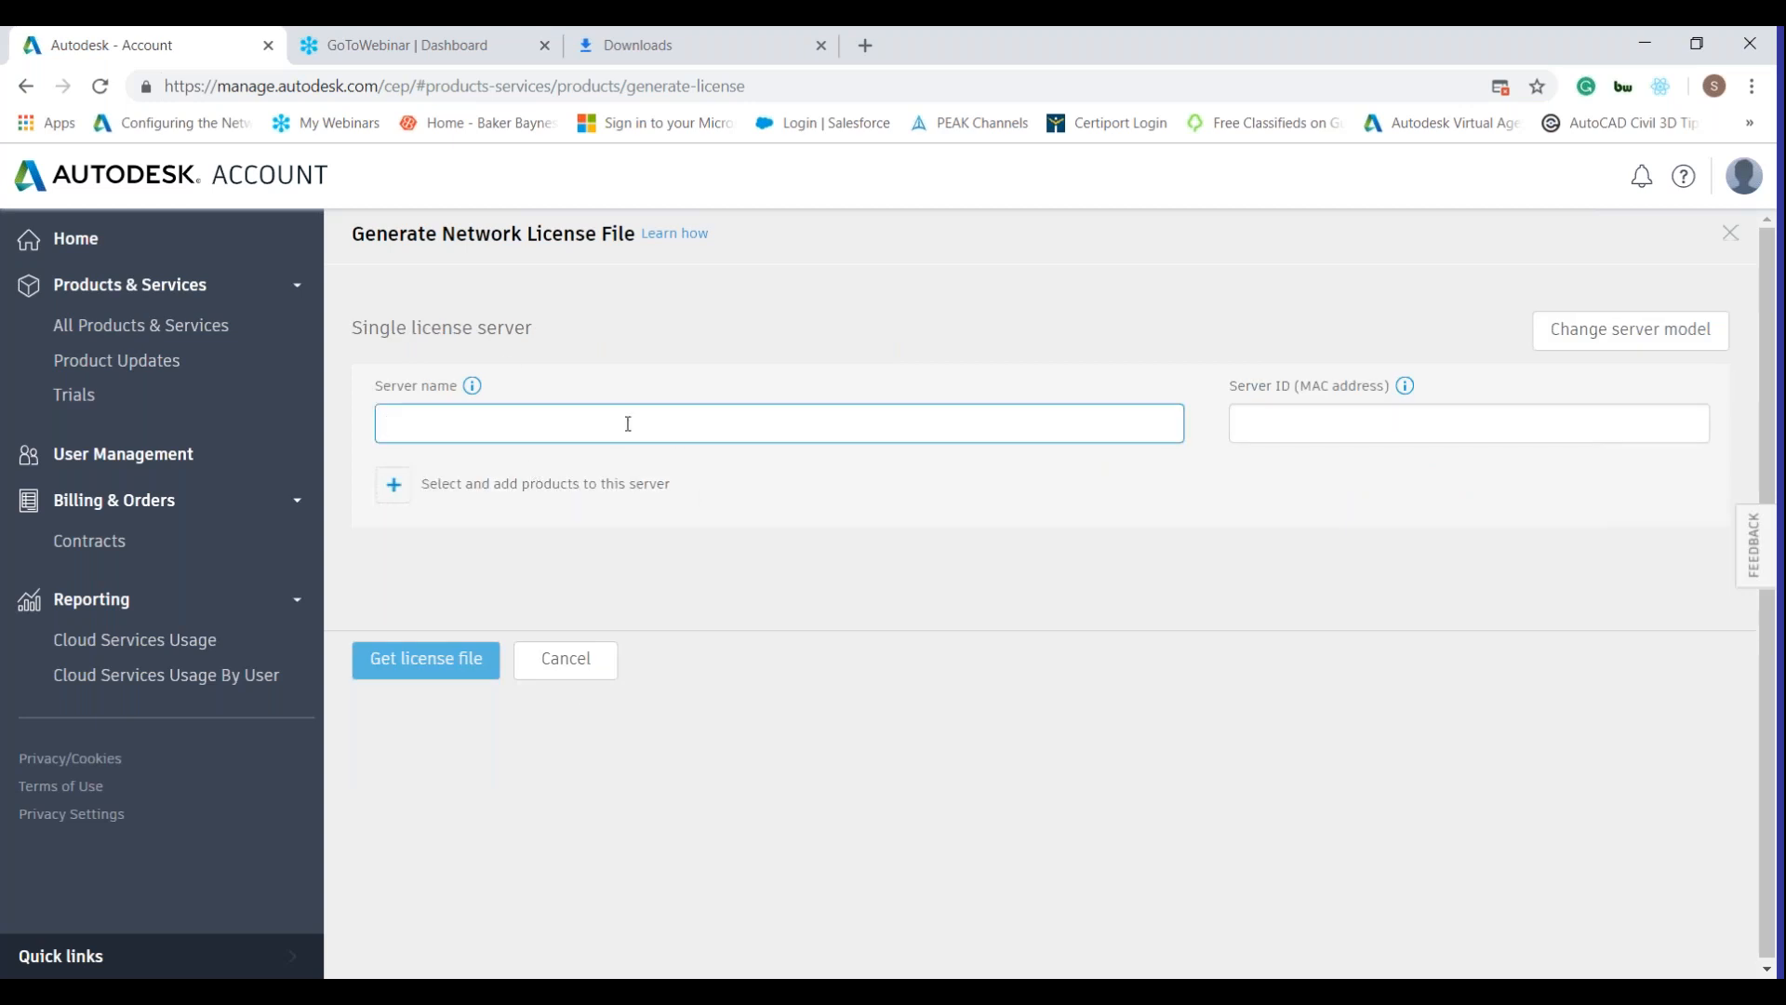
left_click(1421, 434)
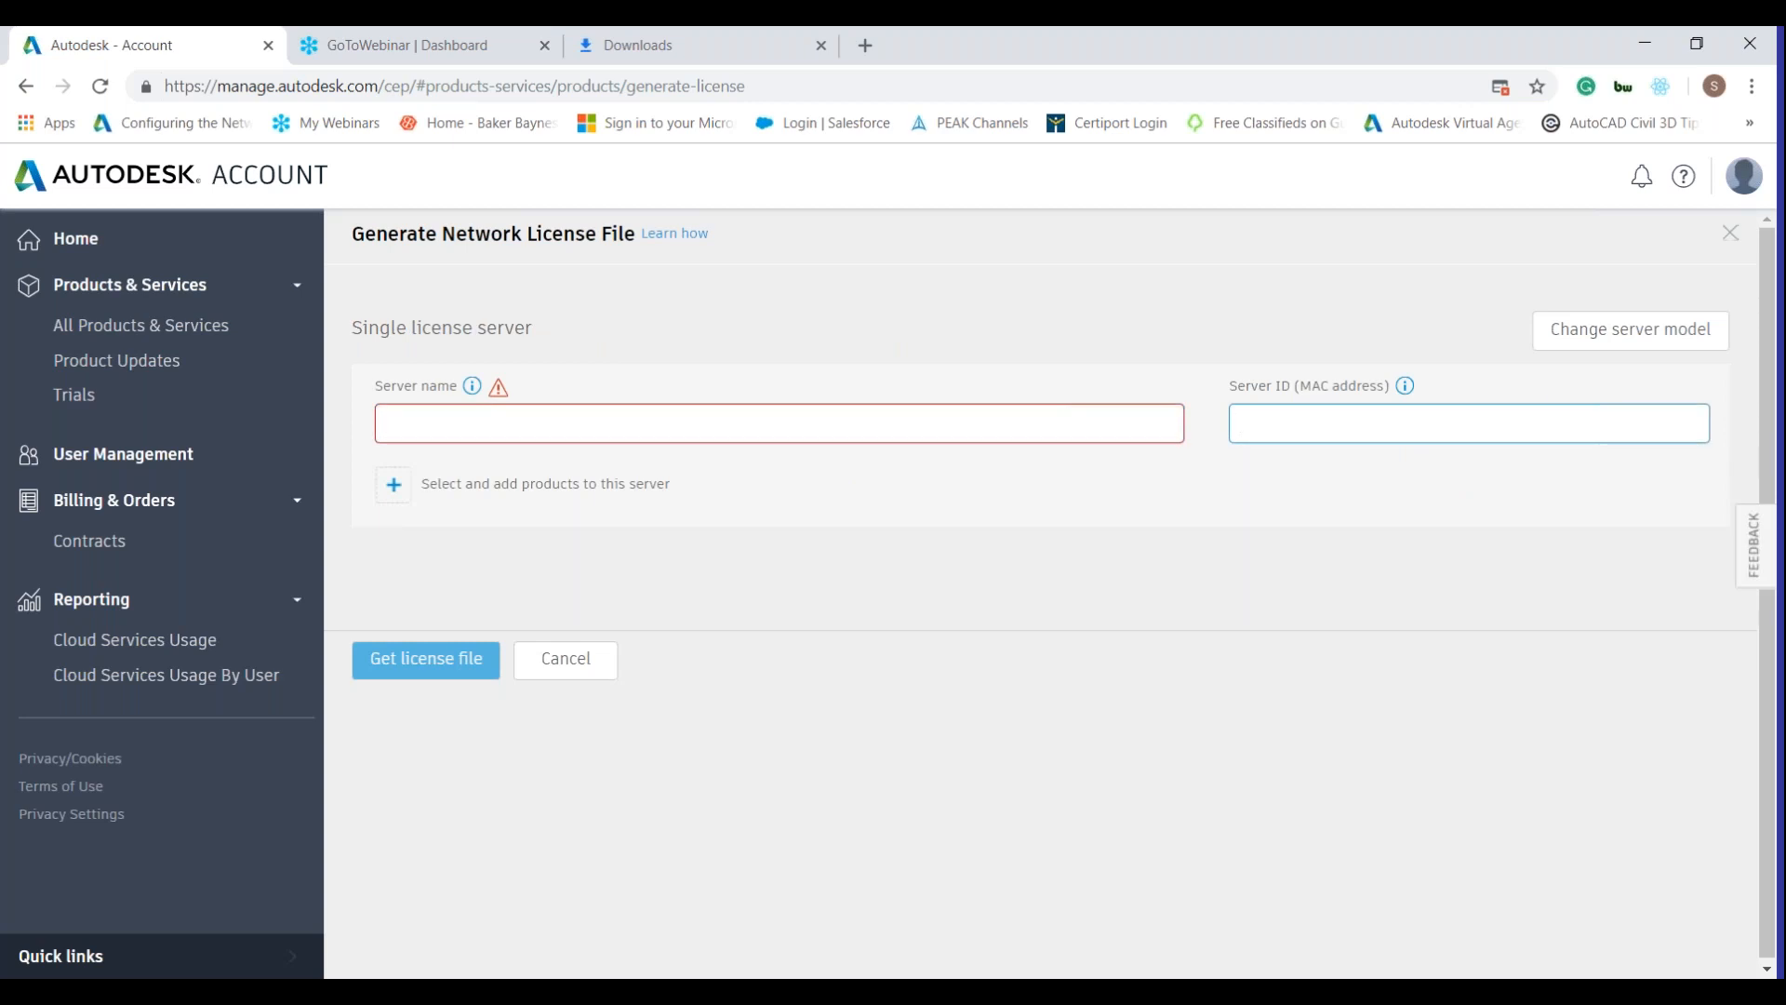
left_click(403, 492)
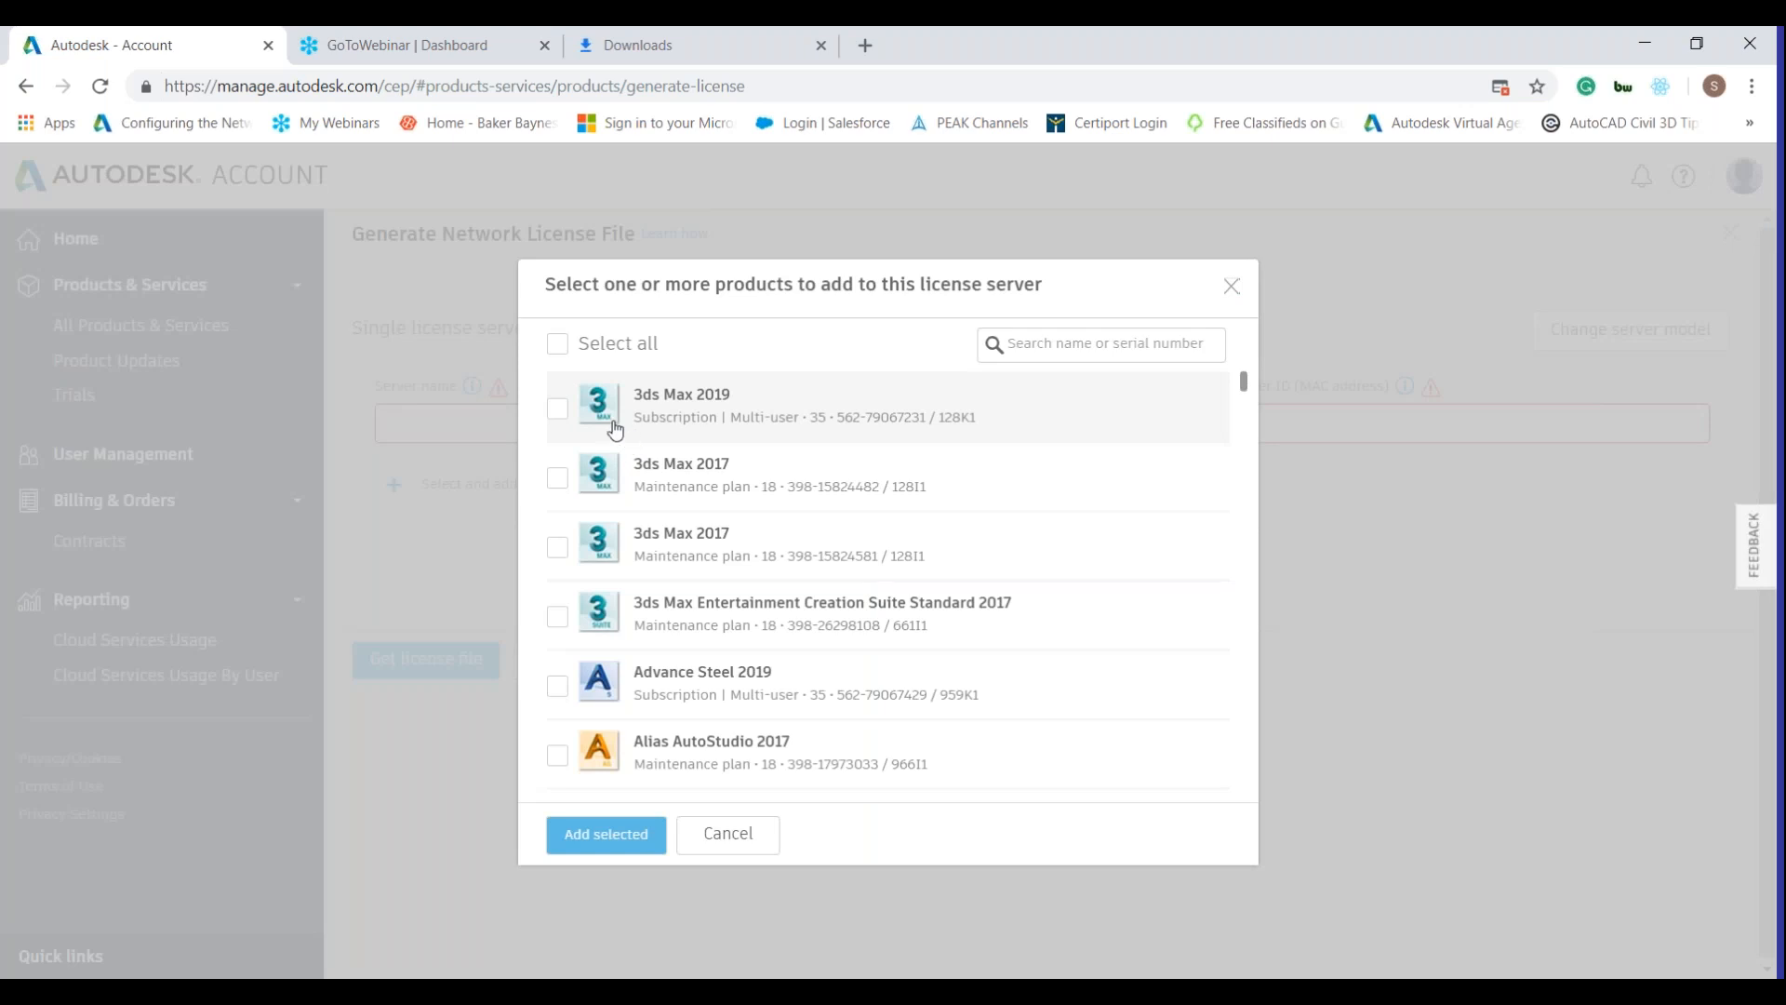
Add 3ds Max 2019, the 35-seat multi-user subscription, to the single-server license form.
left_click(557, 428)
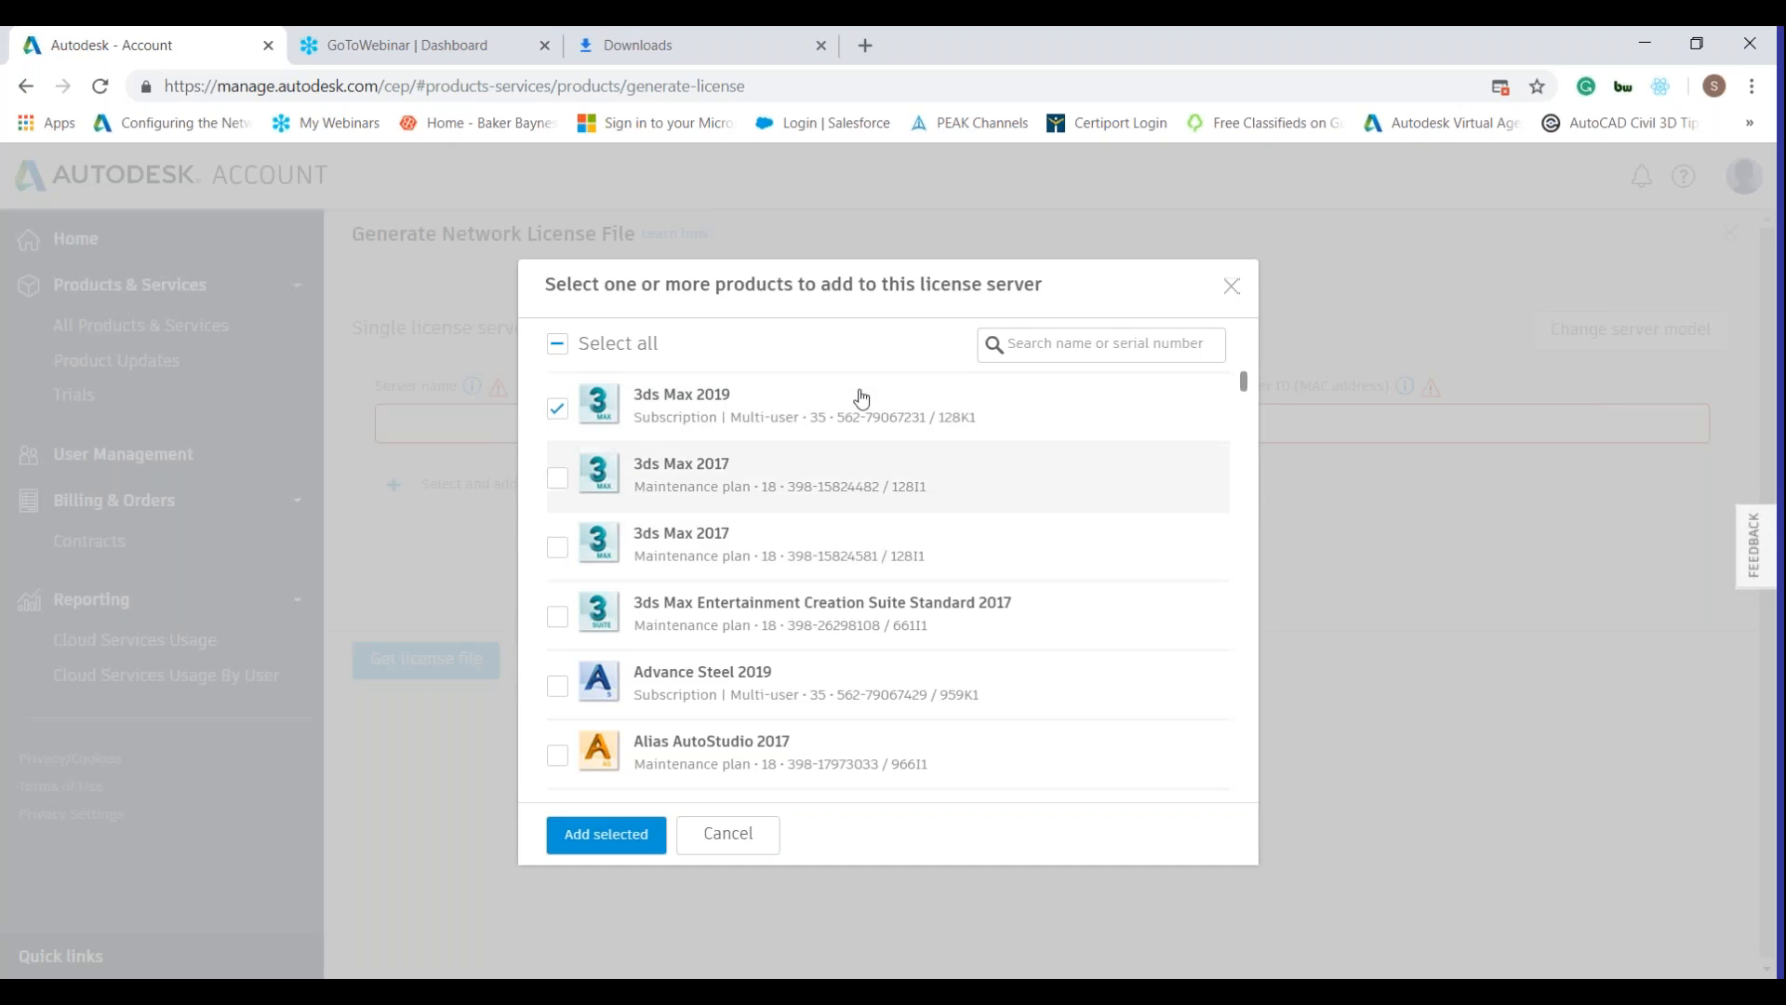
left_click(639, 831)
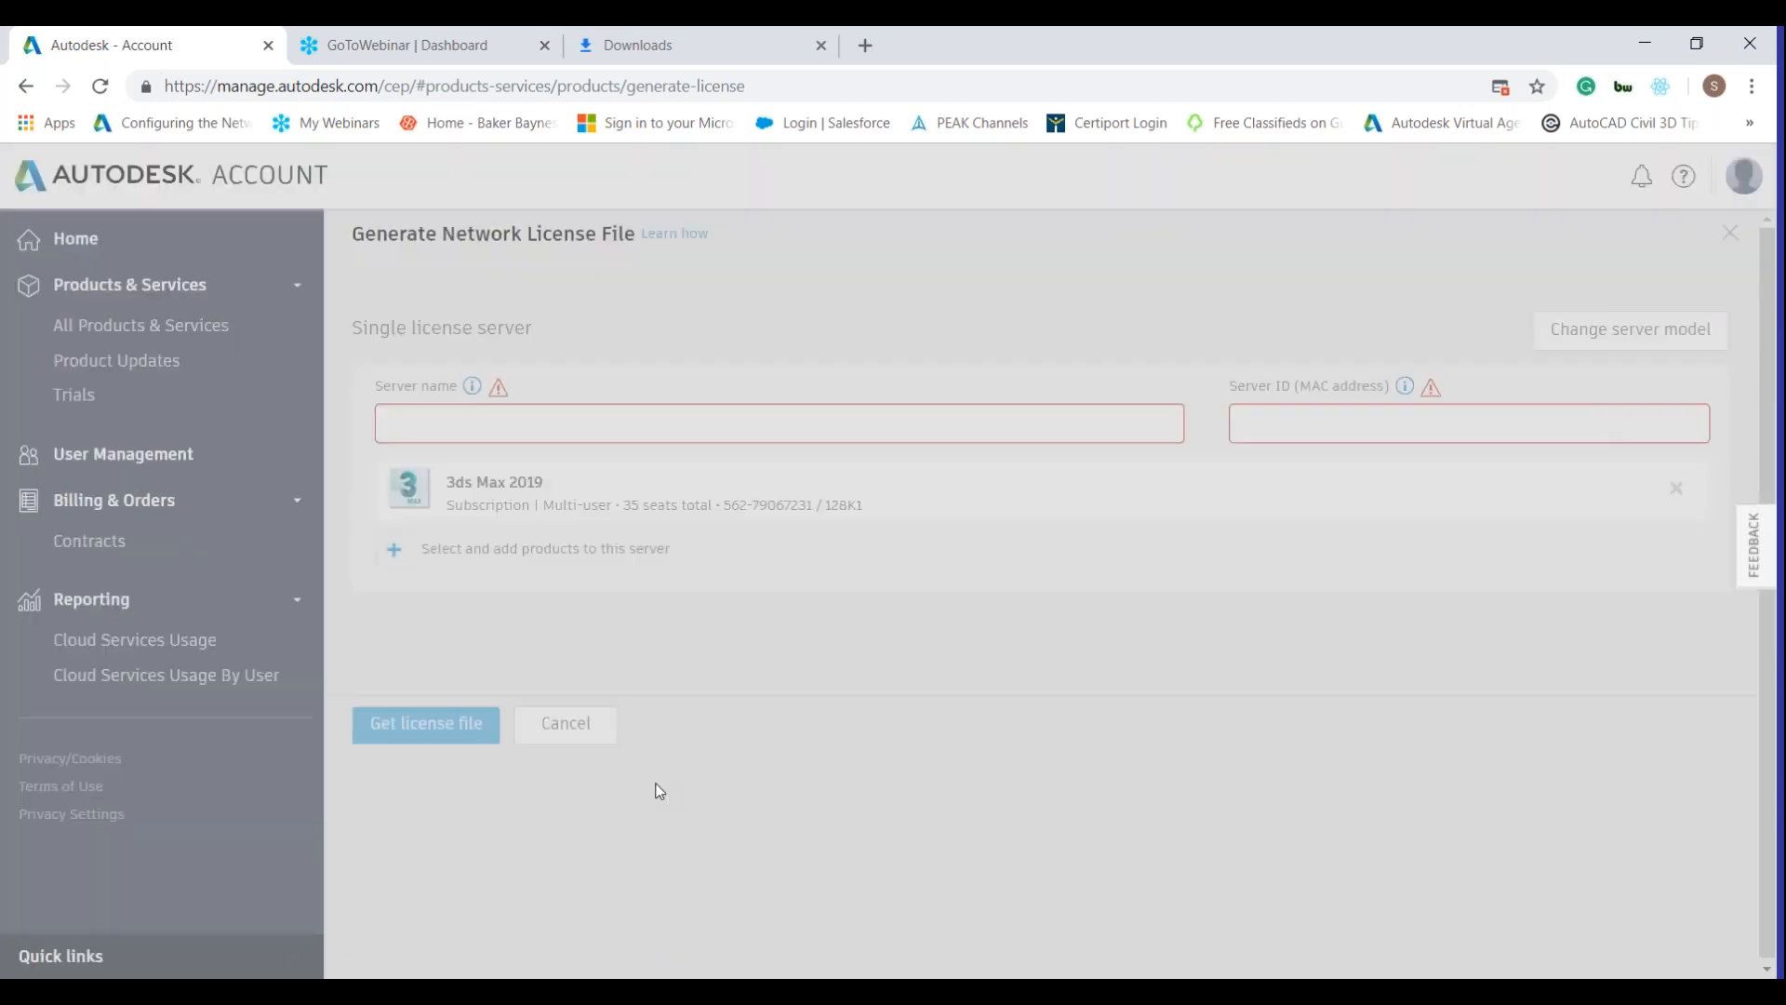
mouse_move(415, 724)
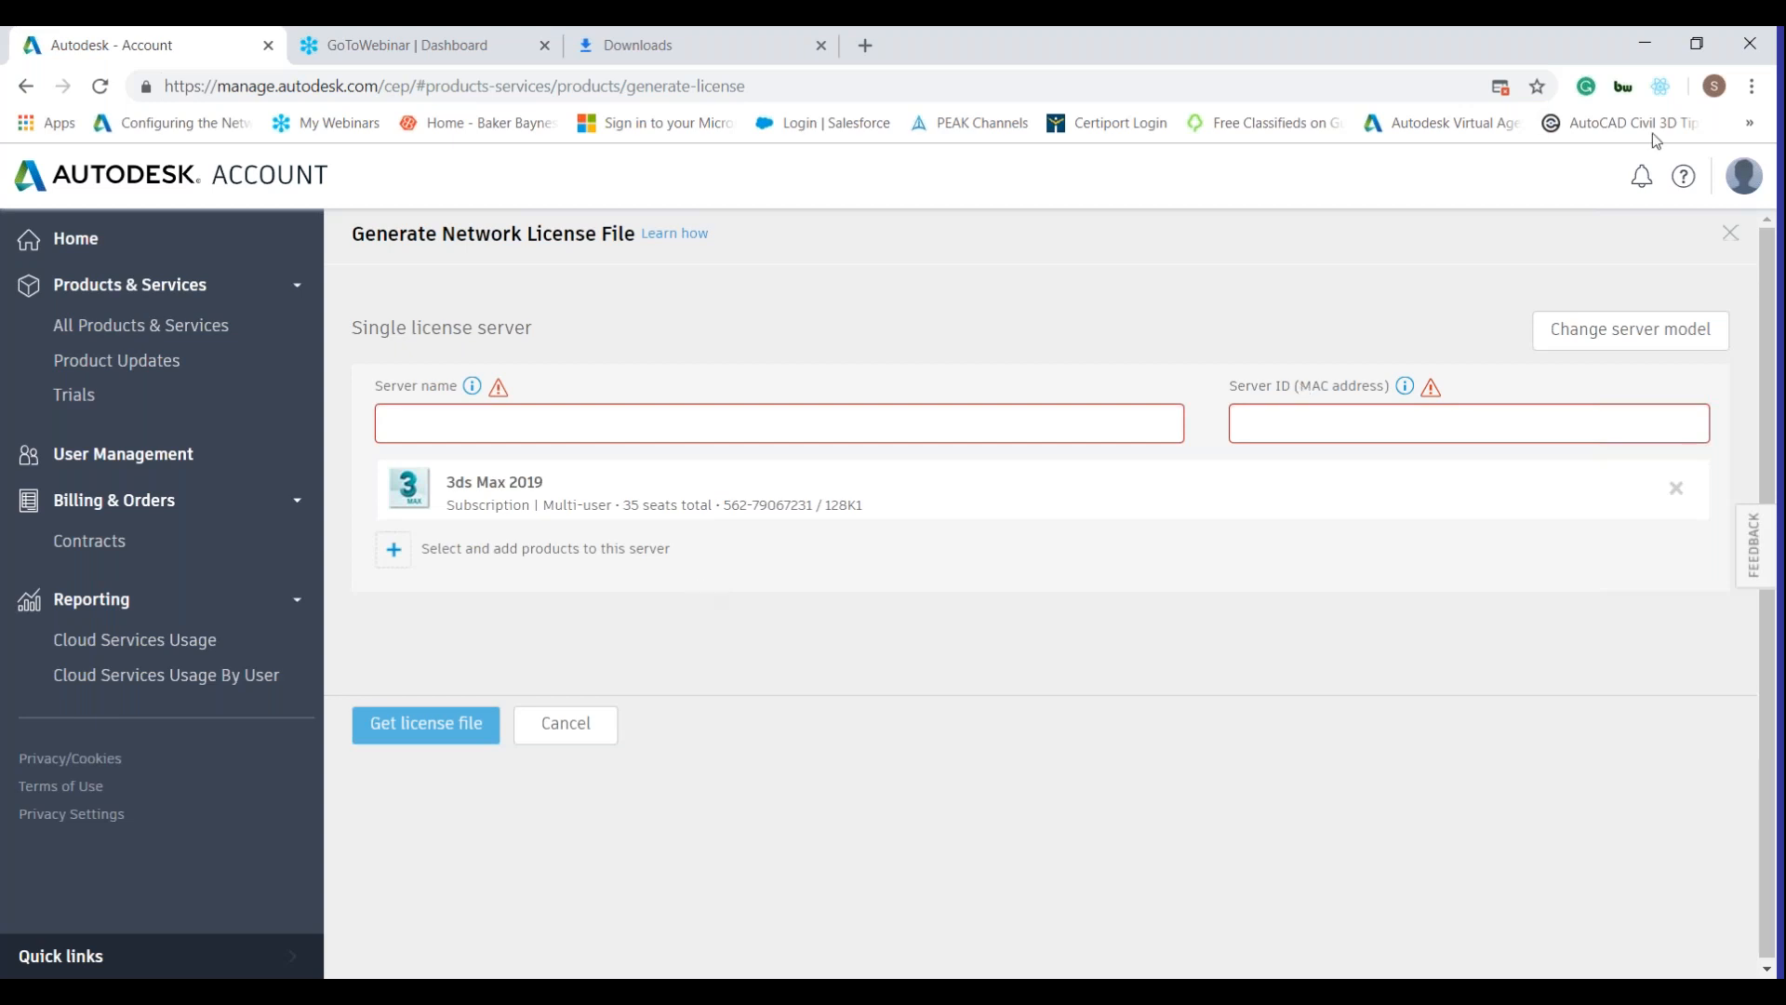
left_click(1751, 95)
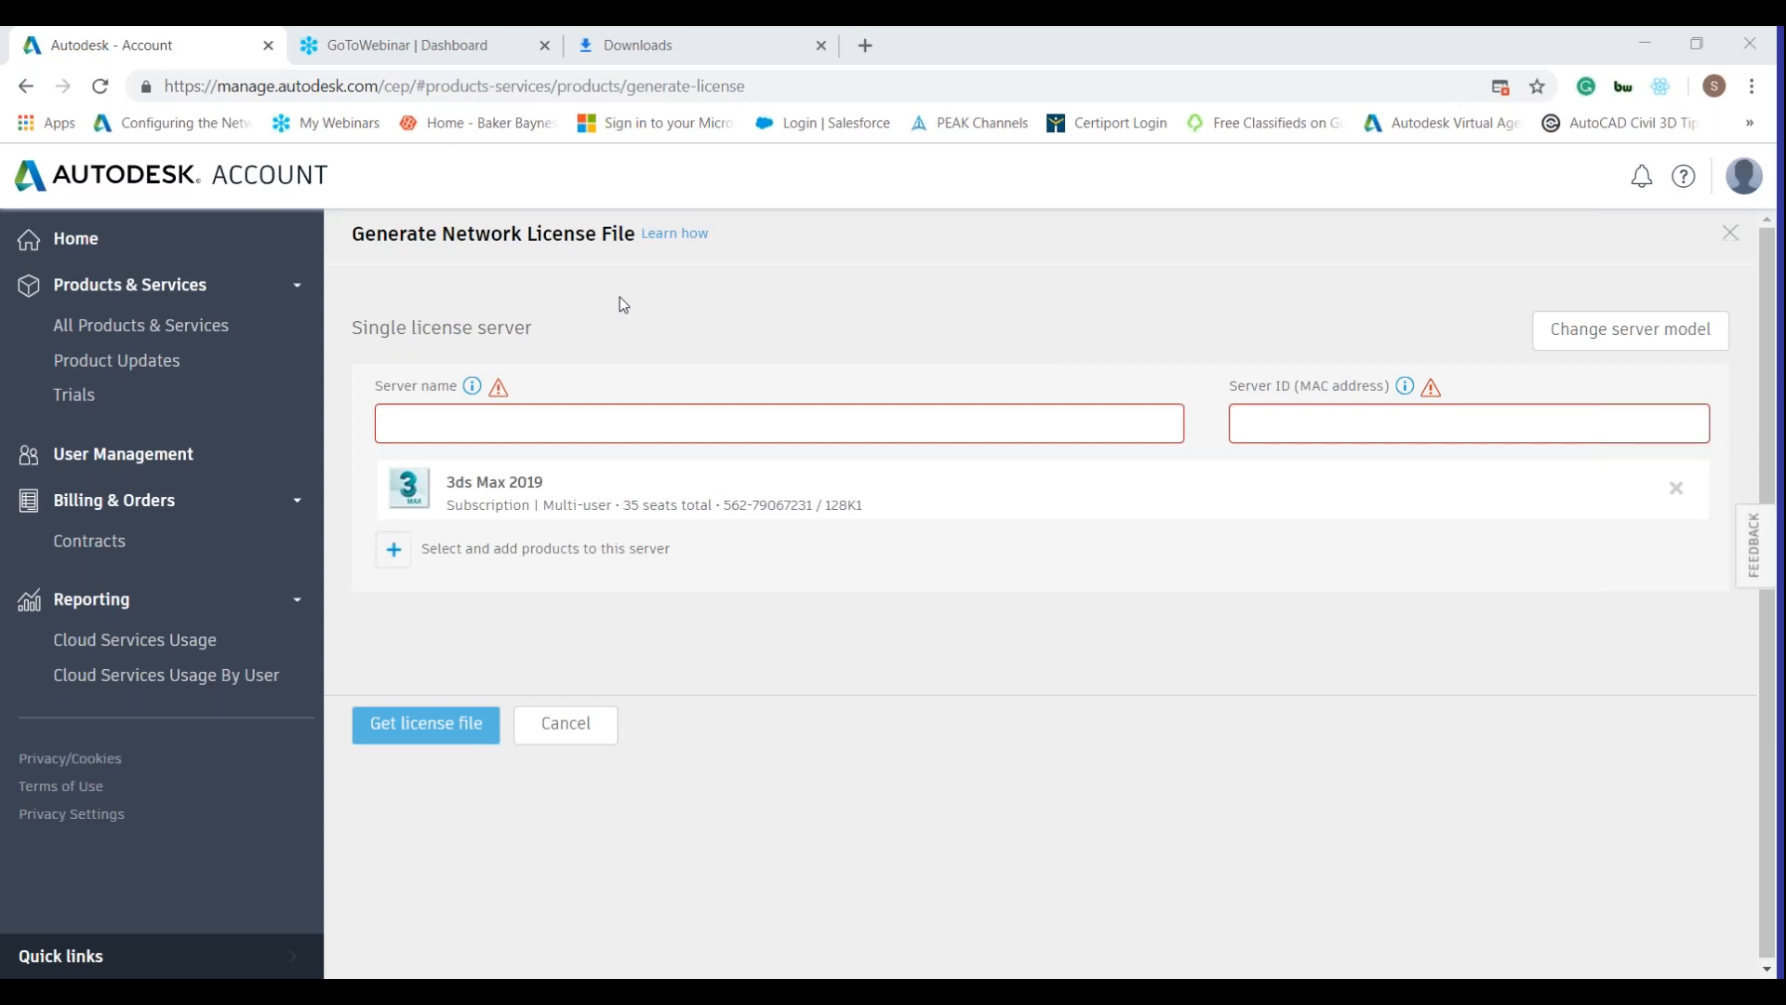
left_click(127, 296)
left_click(176, 291)
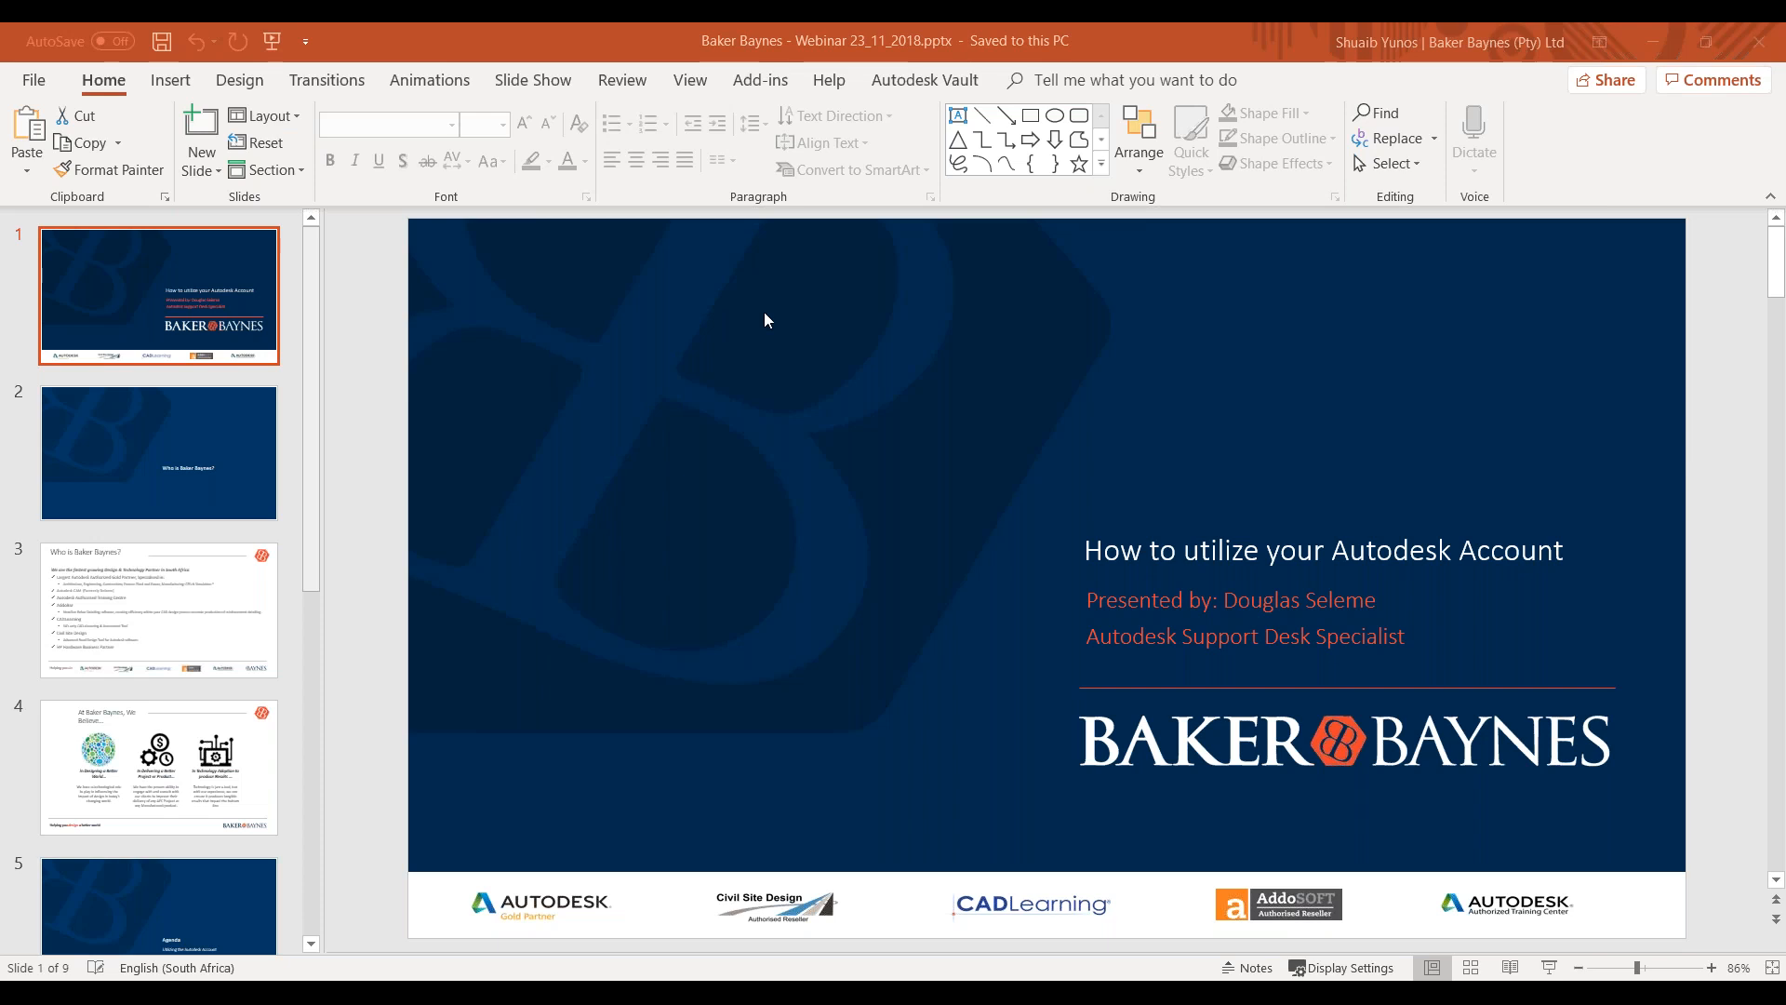
Show the Agenda slide 6, run the slide show forward one slide, then back to it.
scroll(74, 521, "down", 10)
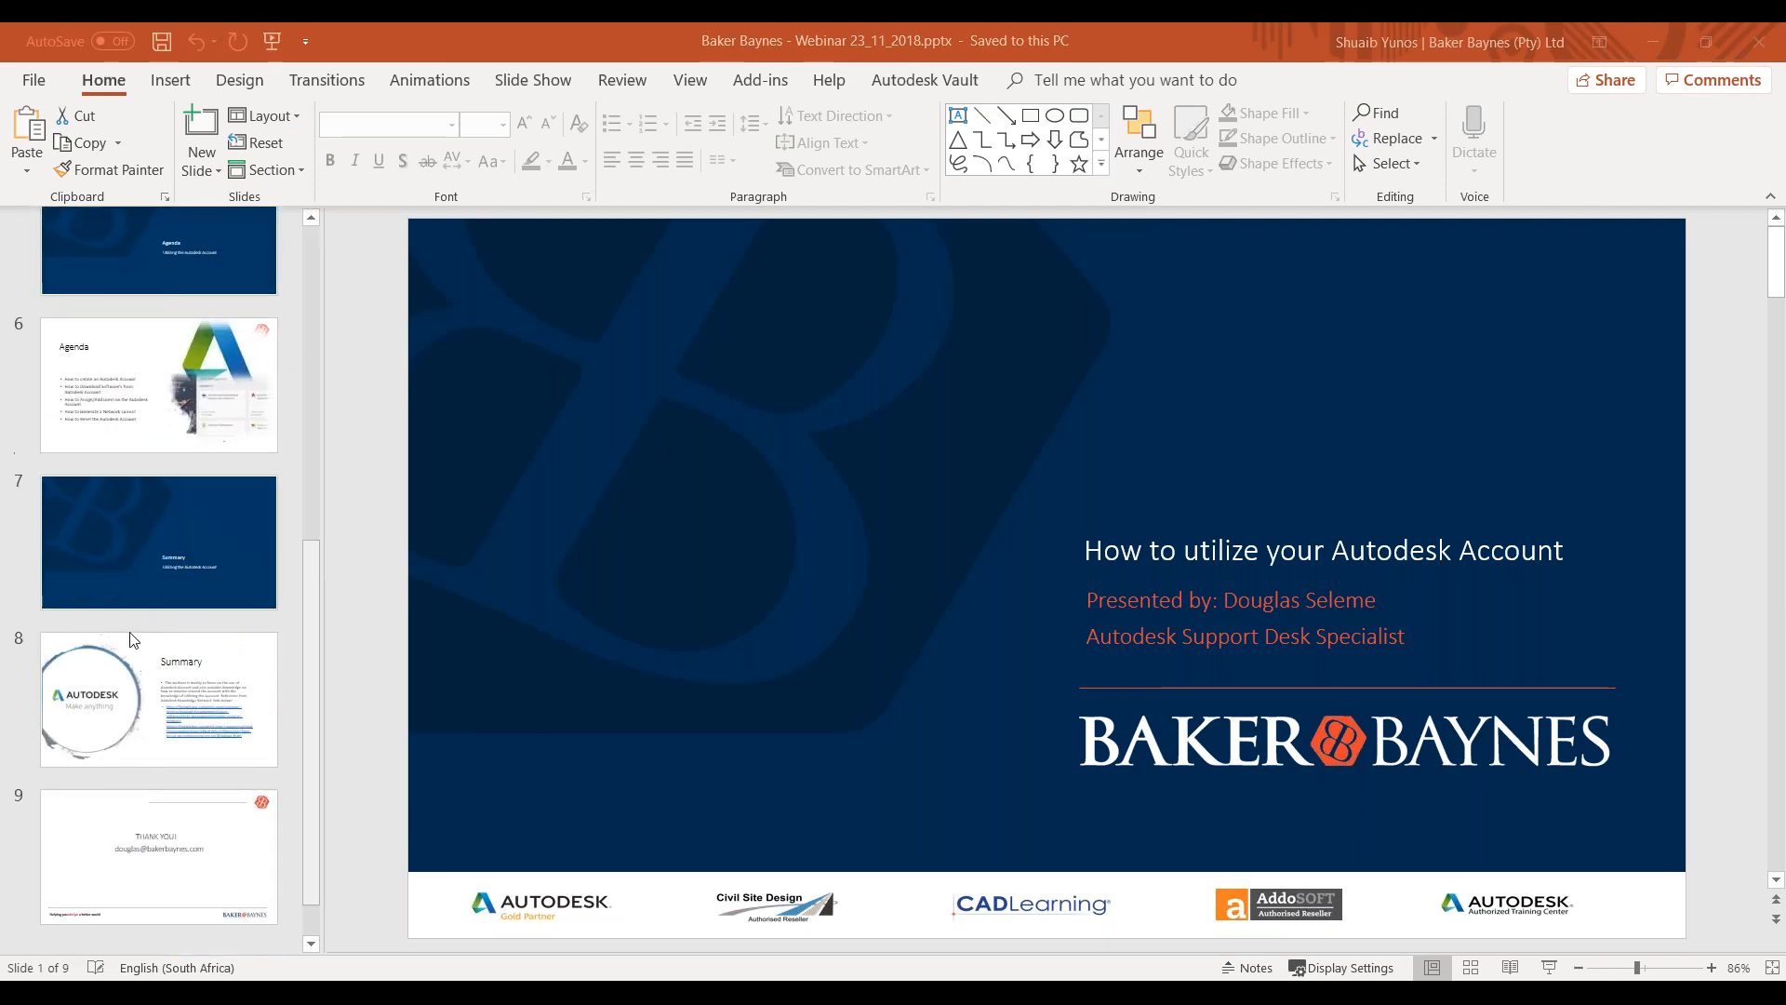
left_click(170, 429)
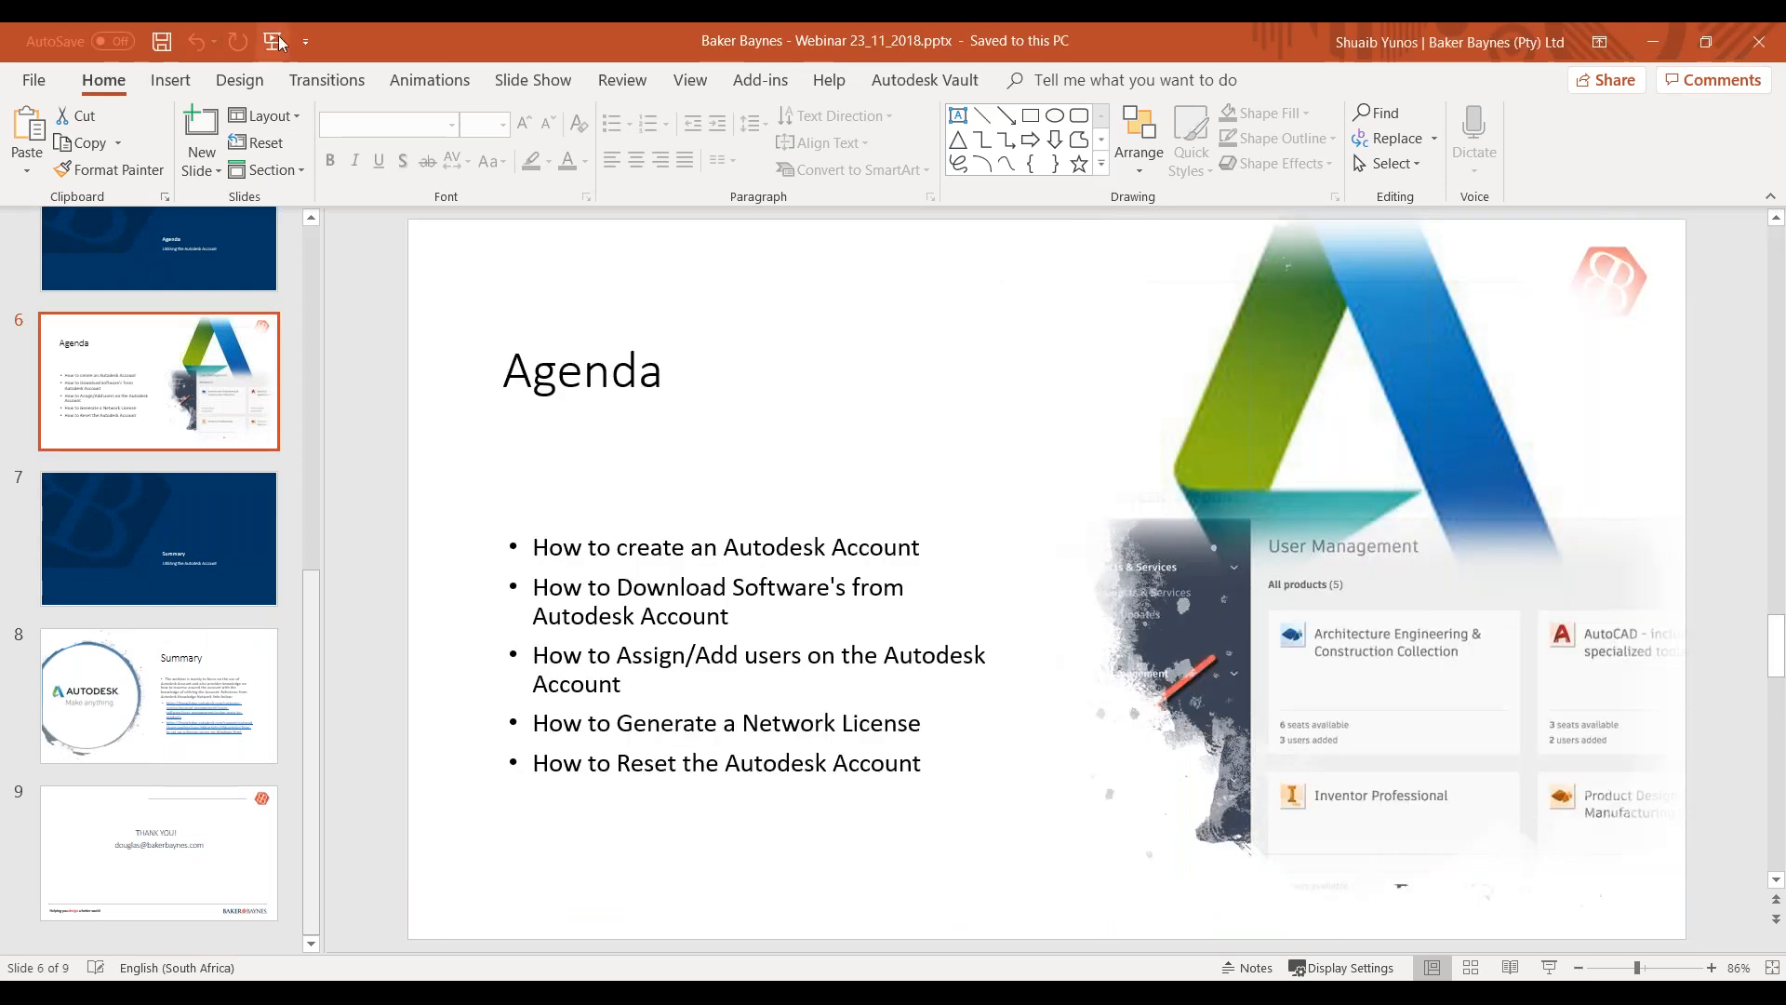
left_click(279, 39)
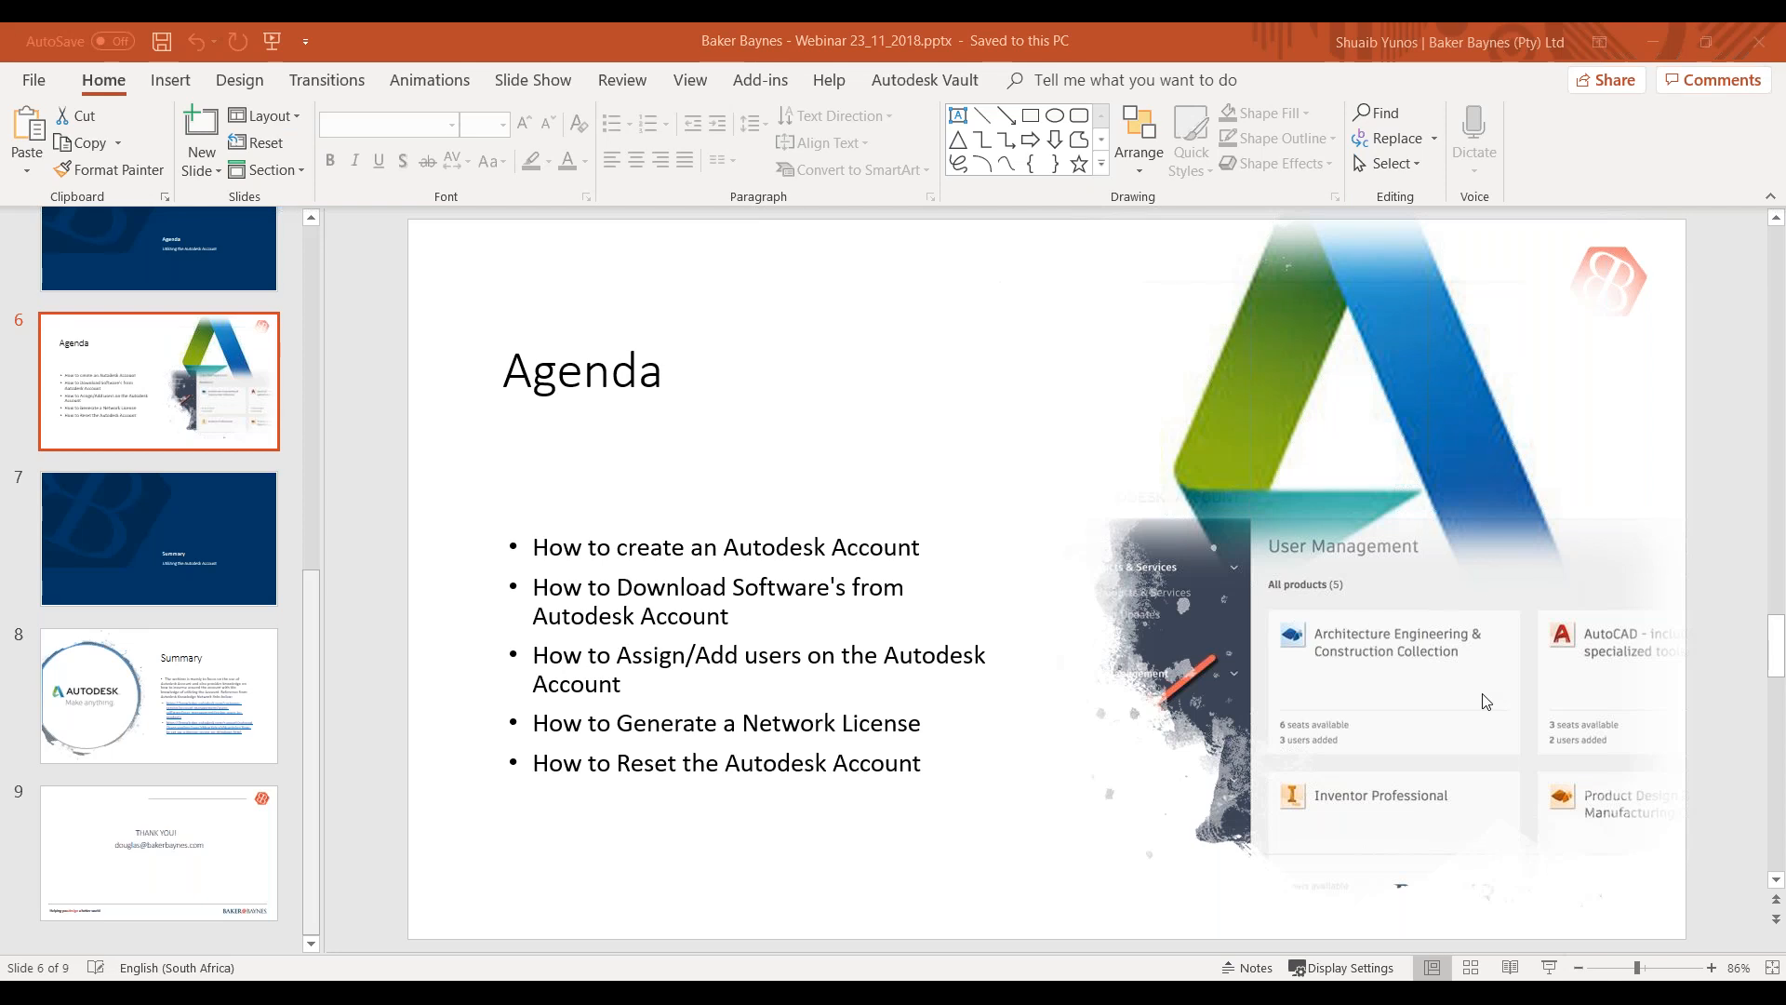
key("Right")
key("Left")
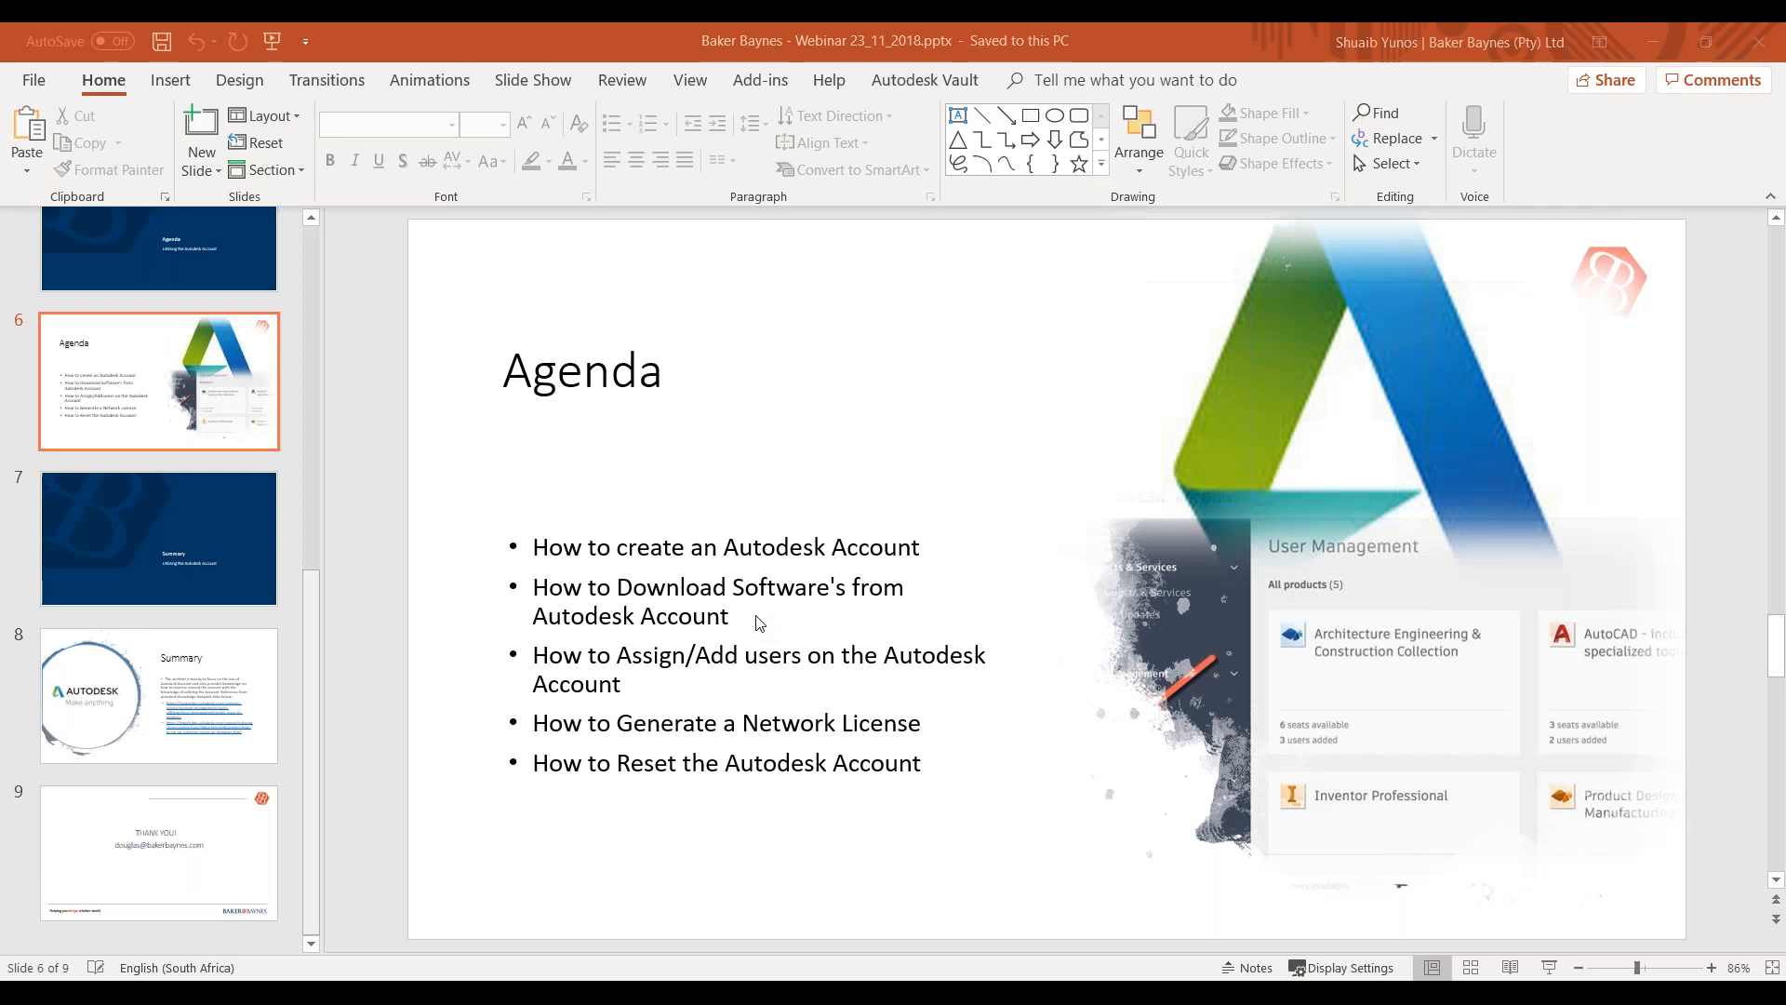